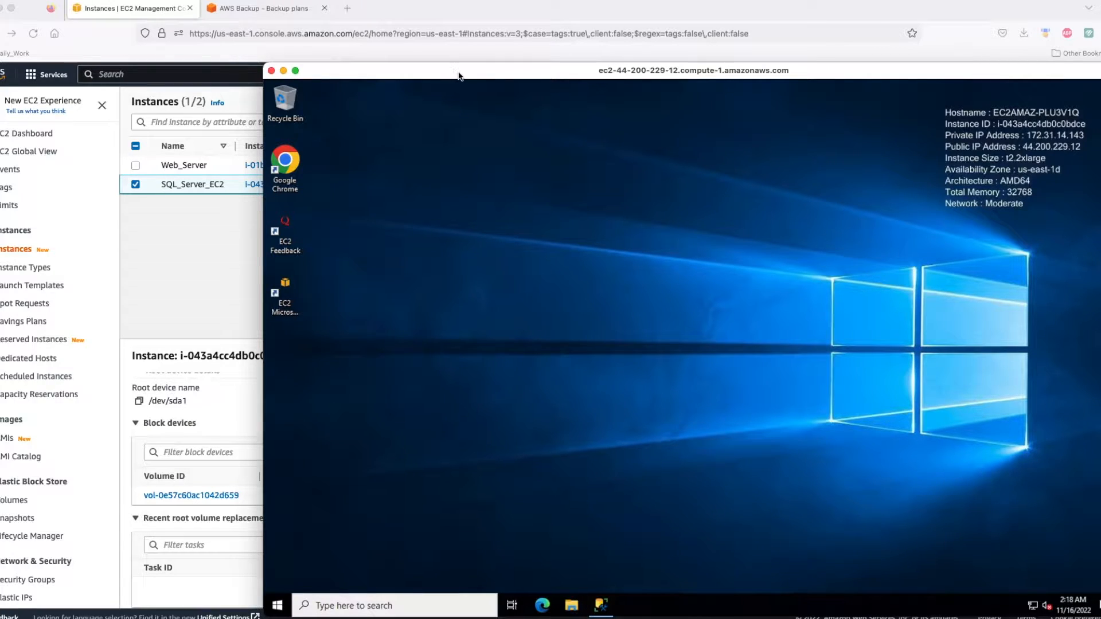
- Switch to SQL Server Management Studio in the remote session, run the Select query on dbo.person, and minimize the remote window
{"action": "left_click_drag", "start_coordinate": [449, 69], "coordinate": [396, 207]}
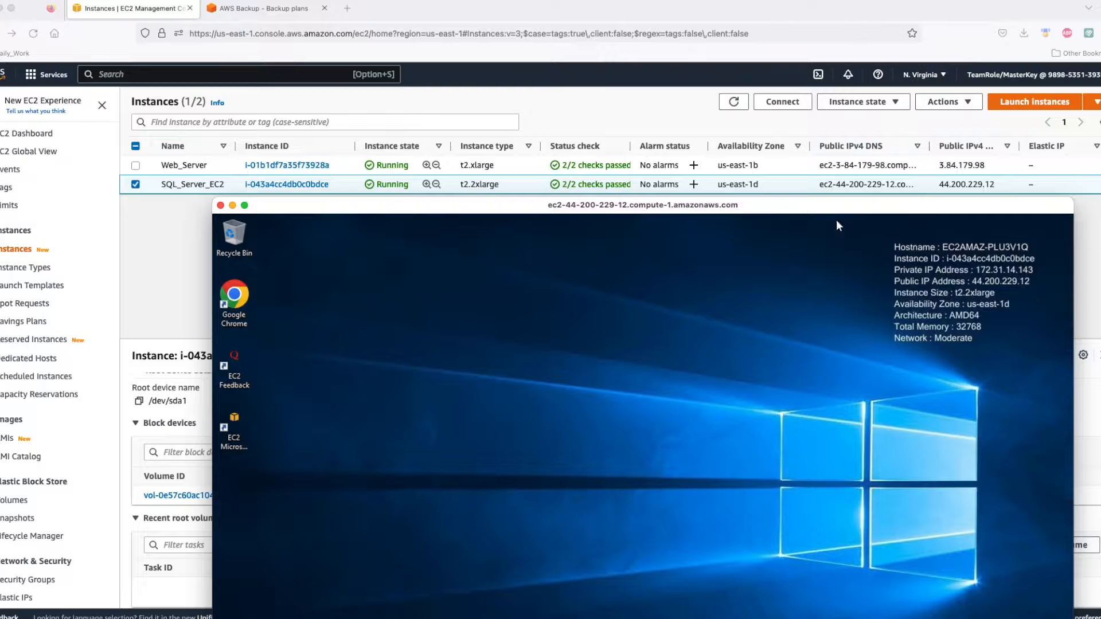
{"action": "left_click_drag", "start_coordinate": [767, 206], "coordinate": [815, 64]}
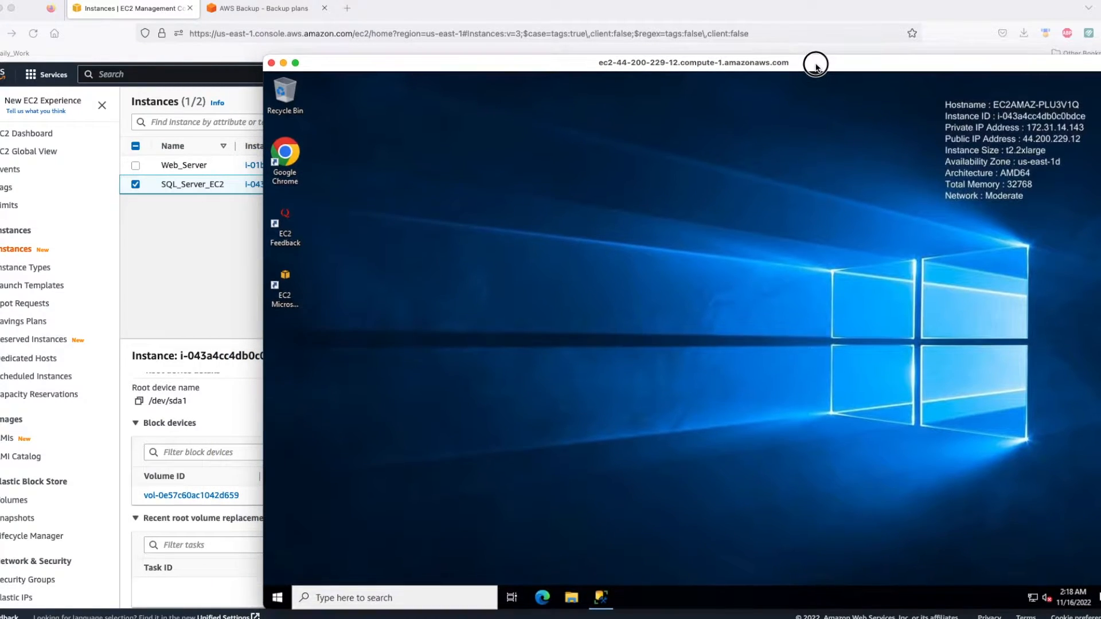
{"action": "left_click", "coordinate": [601, 597]}
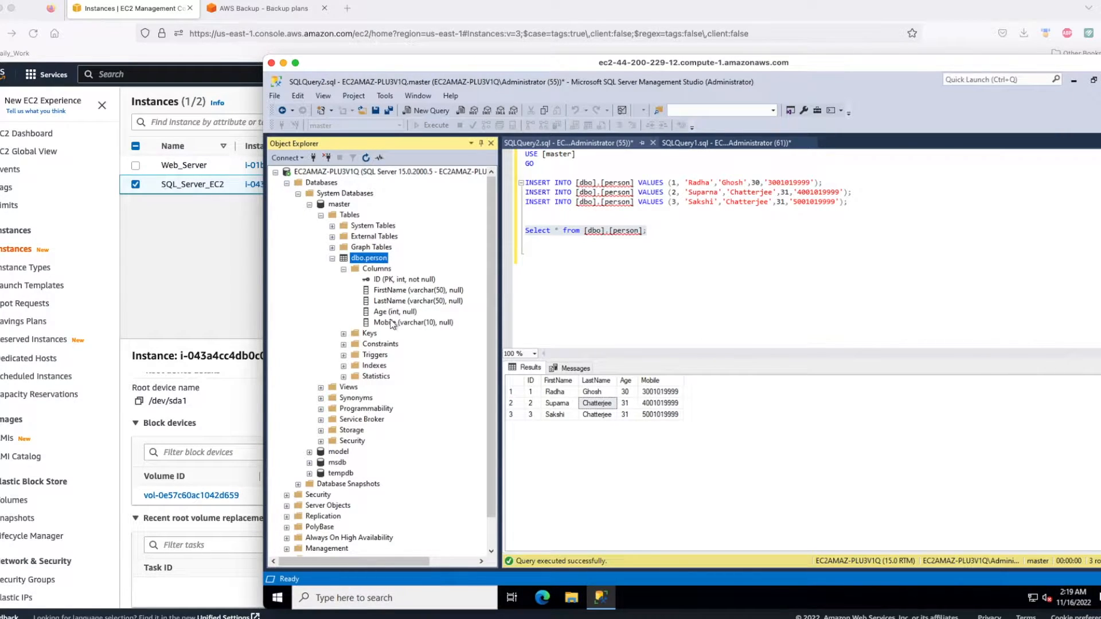
{"action": "left_click", "coordinate": [680, 240]}
{"action": "left_click_drag", "start_coordinate": [666, 232], "coordinate": [523, 231]}
{"action": "left_click", "coordinate": [439, 125]}
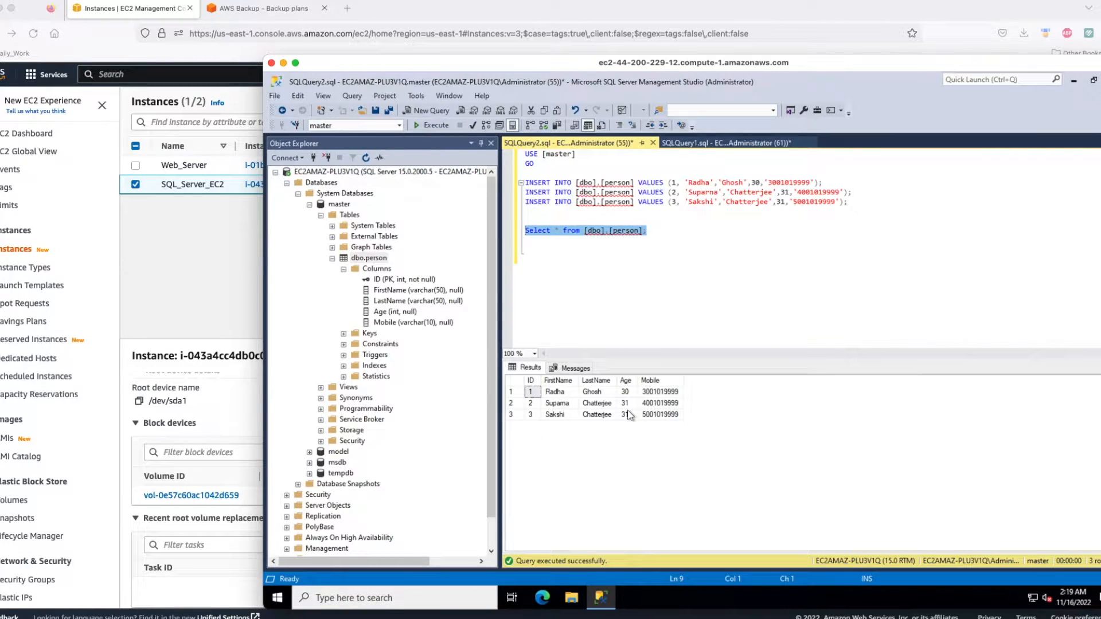
{"action": "left_click", "coordinate": [284, 63]}
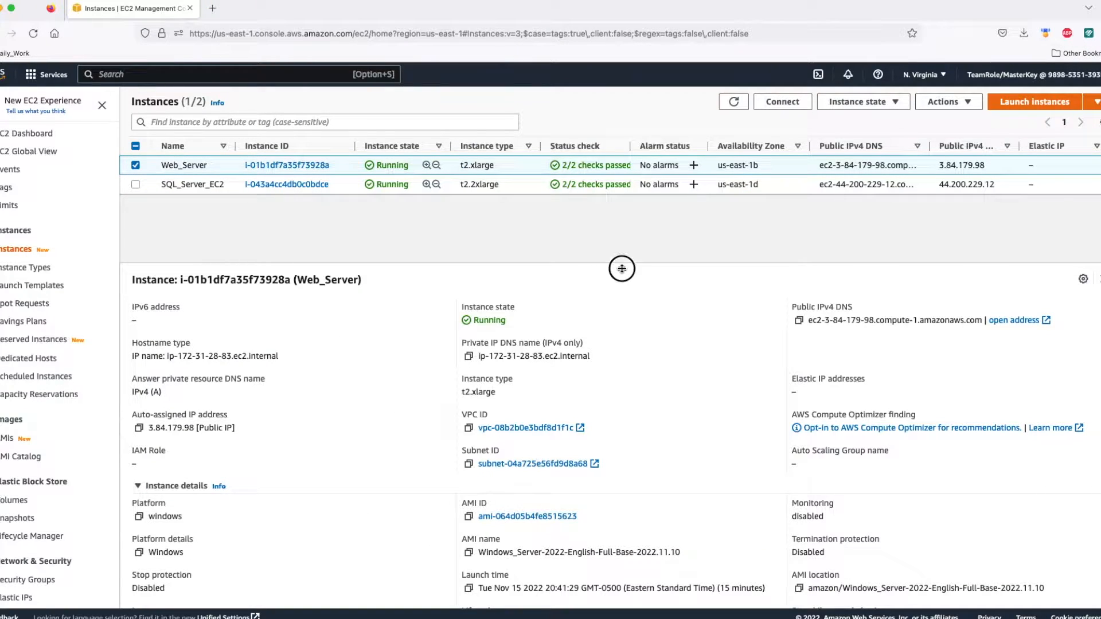
- Add a tag with key AWSBackup and value Yes to the SQL_Server_EC2 instance and save it
{"action": "left_click_drag", "start_coordinate": [614, 267], "coordinate": [622, 344]}
{"action": "left_click", "coordinate": [195, 184]}
{"action": "left_click", "coordinate": [528, 389]}
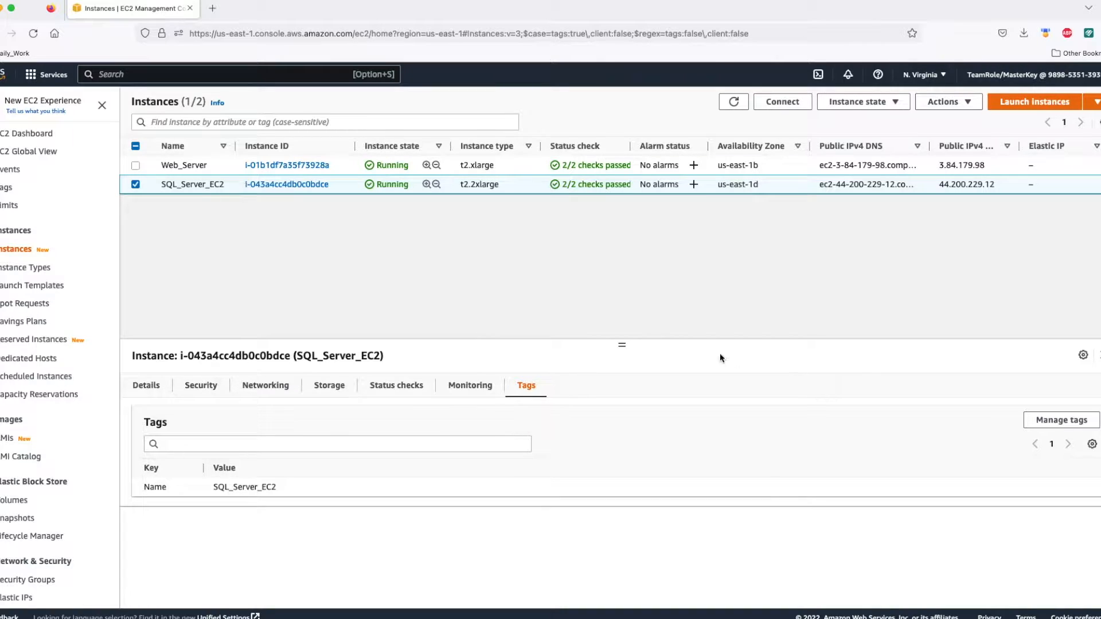
{"action": "left_click", "coordinate": [1061, 420]}
{"action": "type", "text": "AWSBackup"}
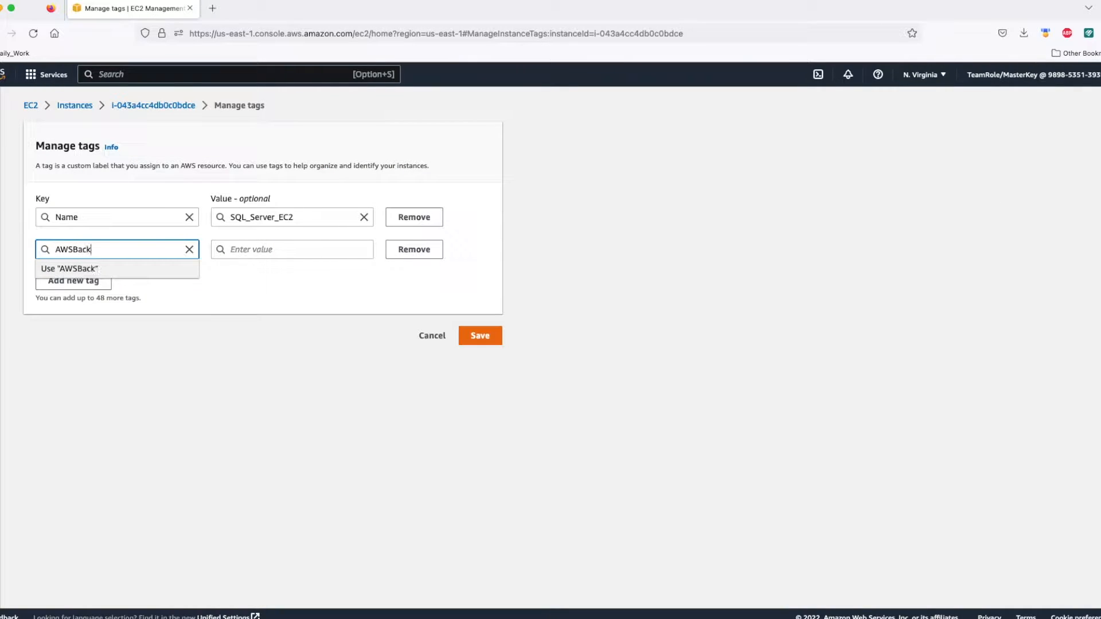
{"action": "left_click", "coordinate": [245, 250]}
{"action": "type", "text": "Yes"}
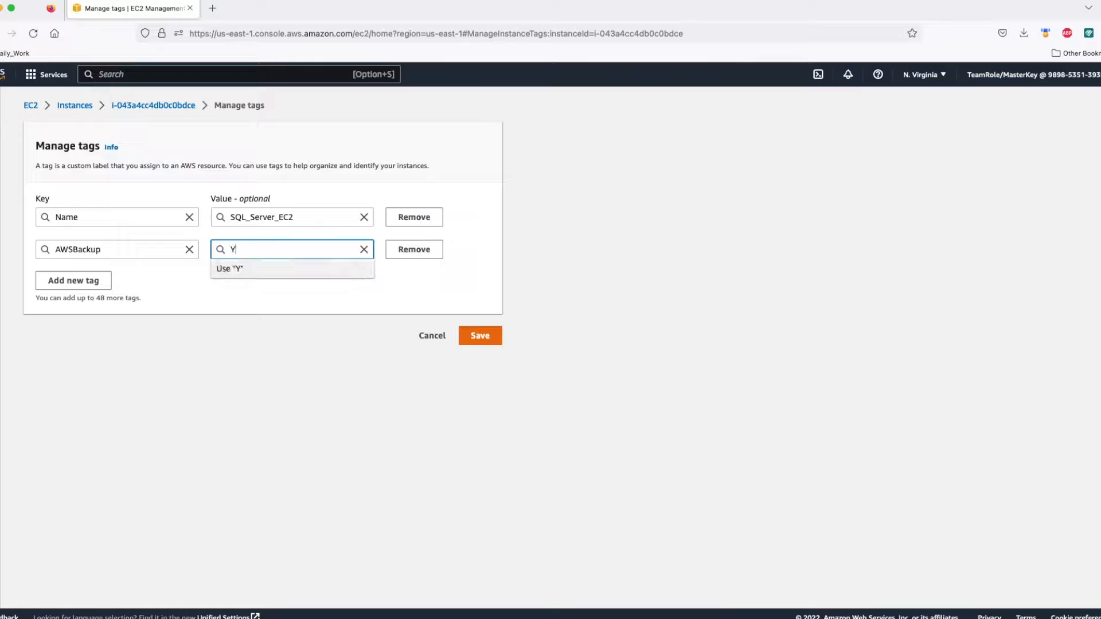
{"action": "left_click", "coordinate": [480, 337]}
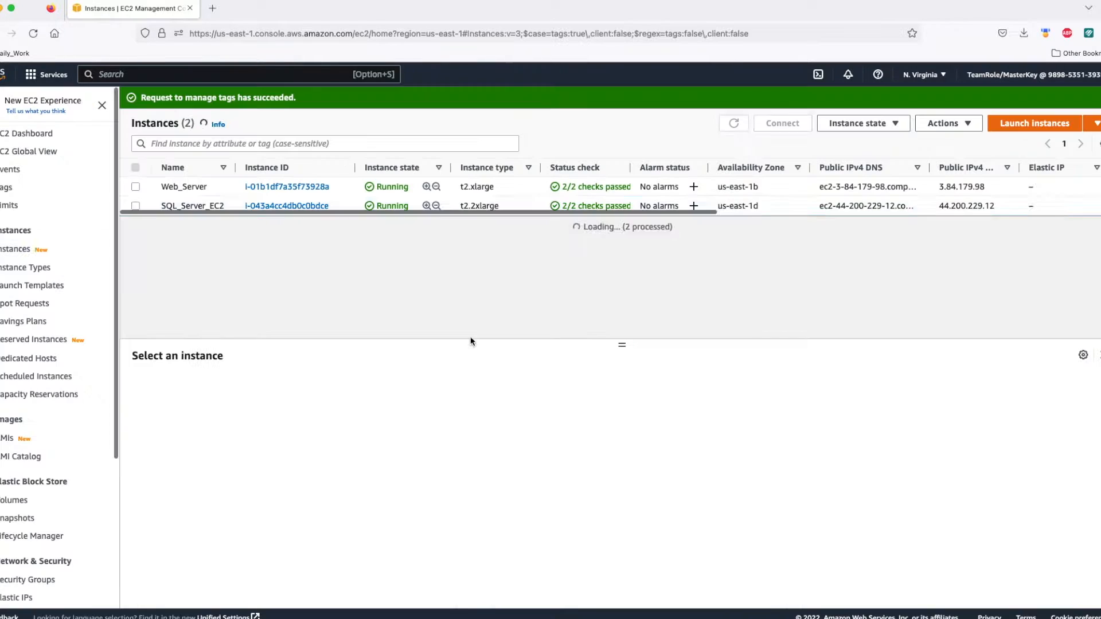
- Review the tags of the SQL_Server_EC2 instance and of the Web_Server instance
{"action": "left_click", "coordinate": [525, 386]}
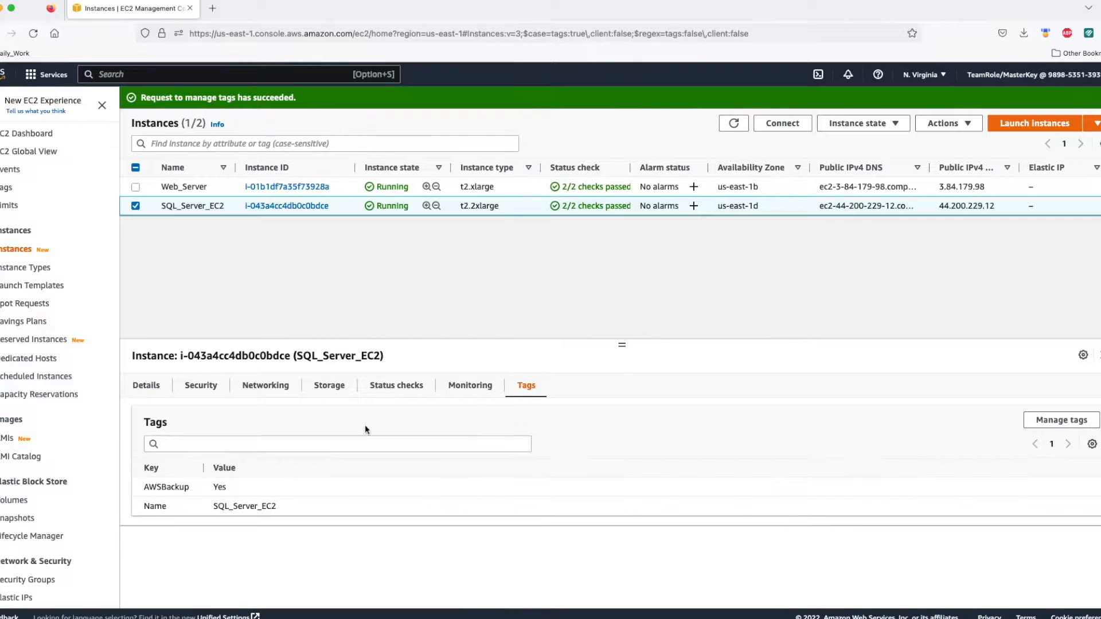
{"action": "left_click_drag", "start_coordinate": [148, 488], "coordinate": [256, 491]}
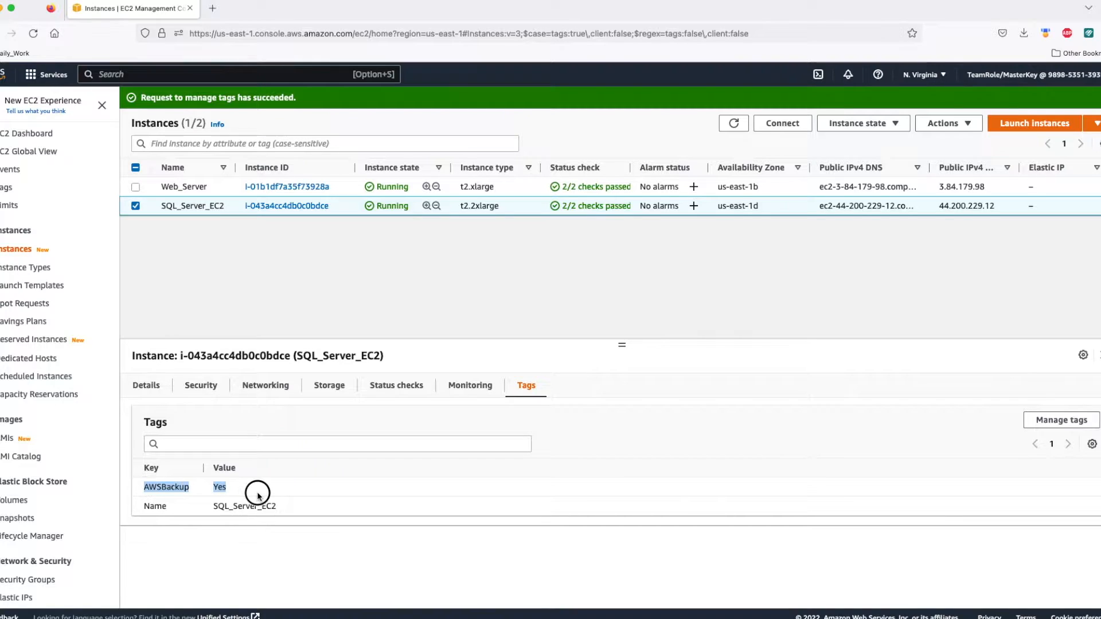
{"action": "left_click", "coordinate": [135, 206]}
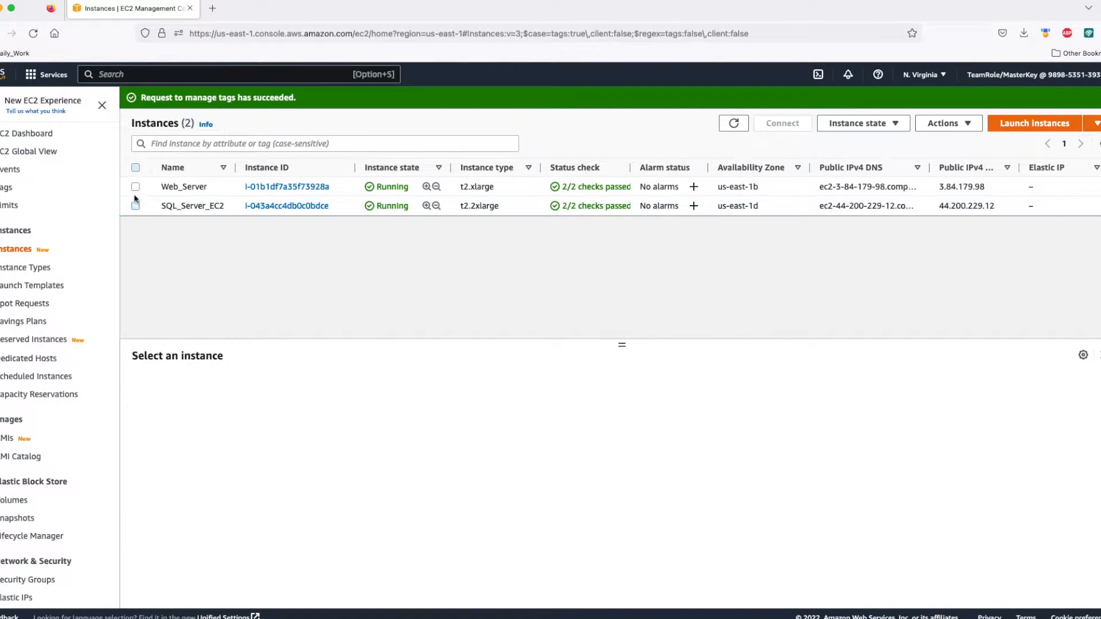
{"action": "left_click", "coordinate": [135, 187]}
{"action": "left_click", "coordinate": [525, 385]}
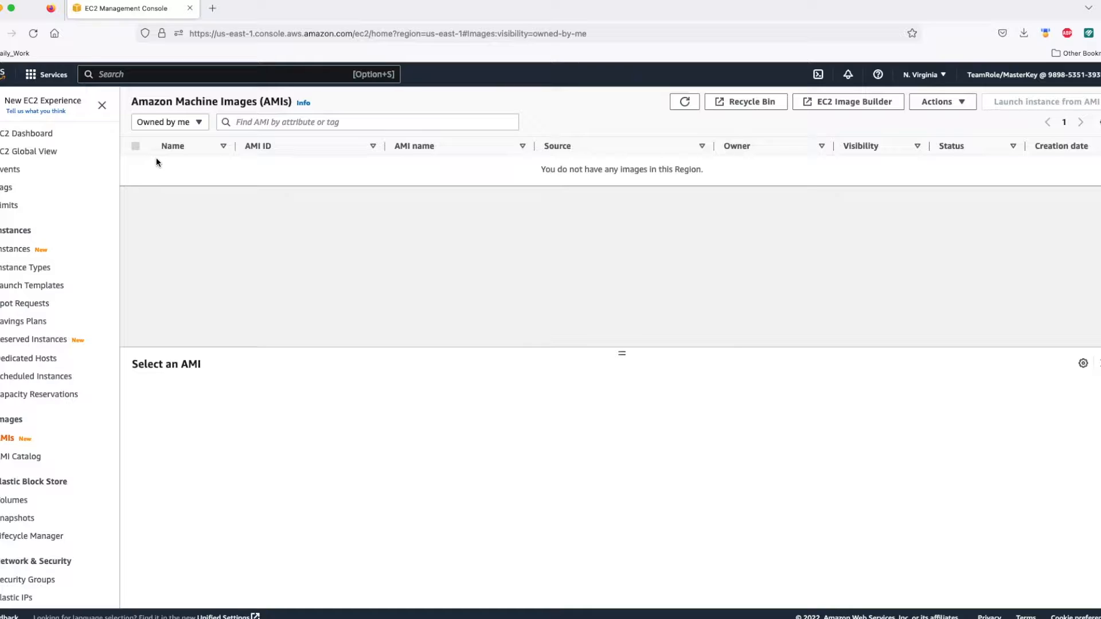
- Check the region's lists of EBS snapshots, volumes and owned AMIs in the EC2 console
{"action": "left_click", "coordinate": [19, 519]}
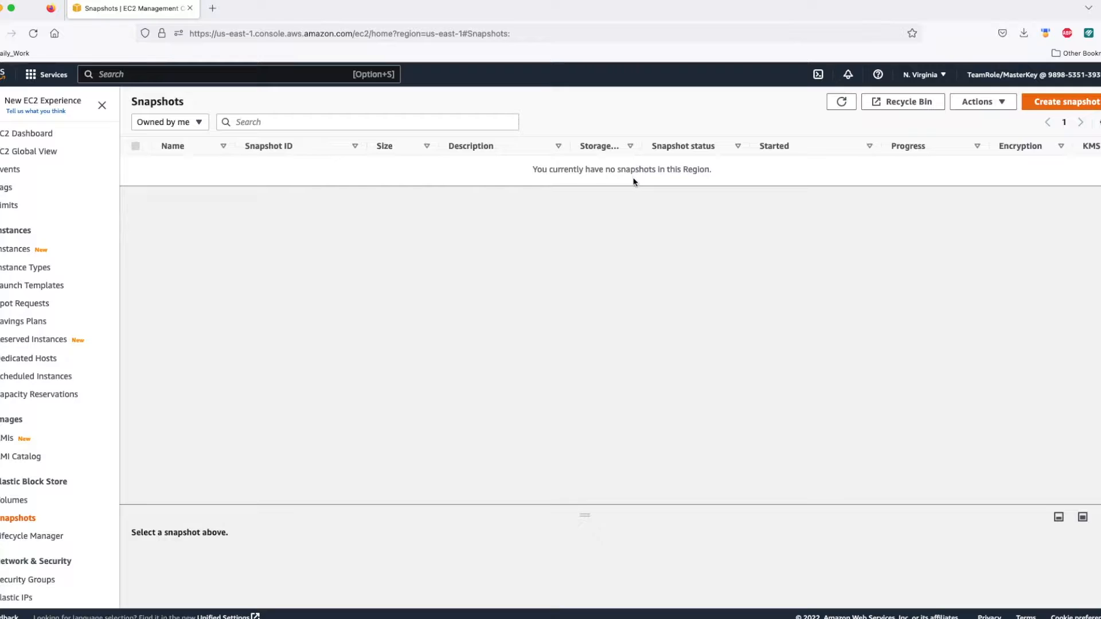
{"action": "left_click", "coordinate": [14, 500]}
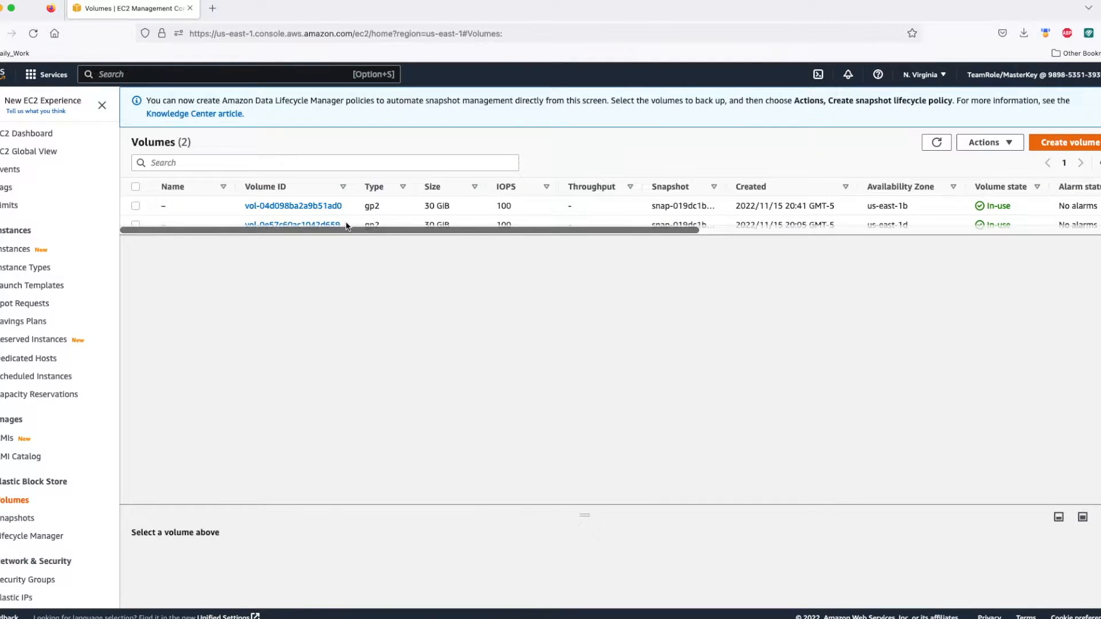
{"action": "left_click", "coordinate": [8, 438]}
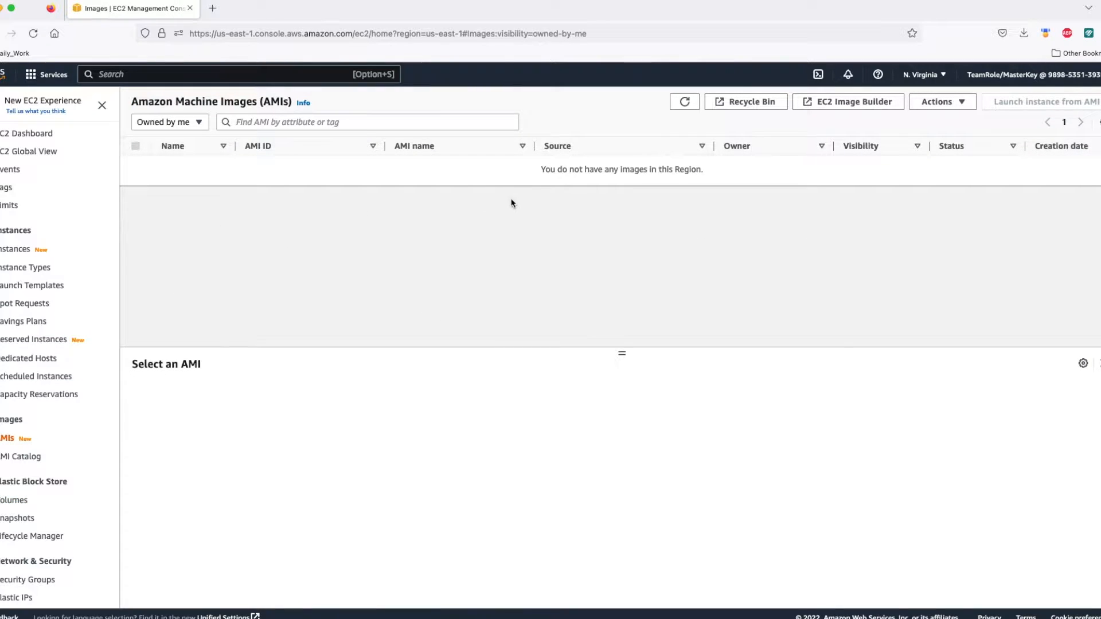
- Duplicate the EC2 console tab and open the AWS Backup service in the copy
{"action": "right_click", "coordinate": [151, 7]}
{"action": "left_click", "coordinate": [181, 76]}
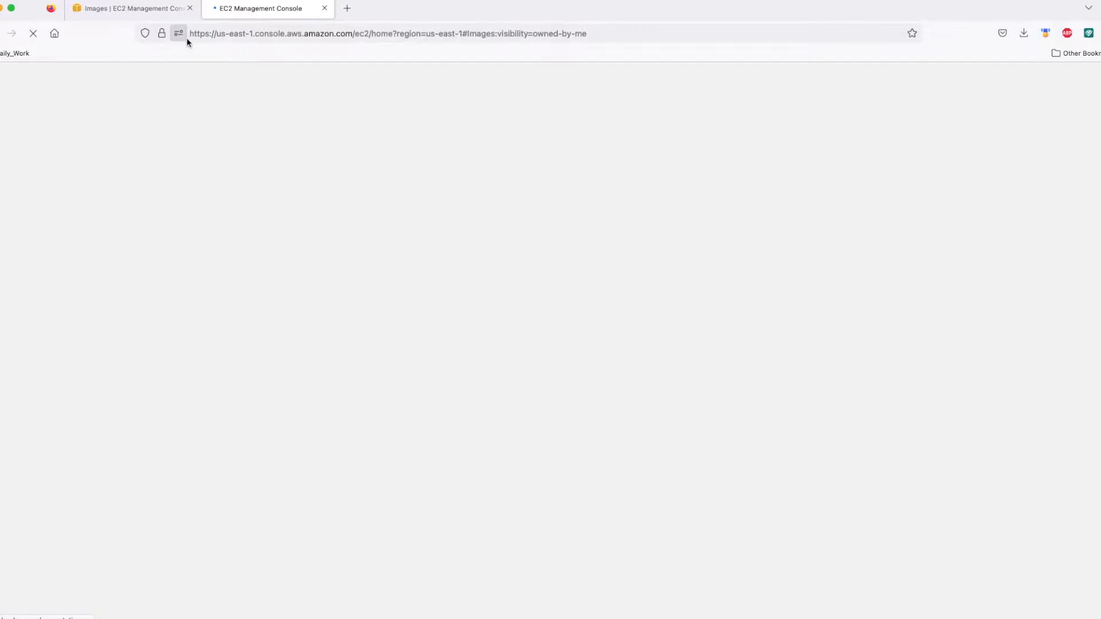
{"action": "left_click", "coordinate": [162, 74]}
{"action": "type", "text": "AWS Back"}
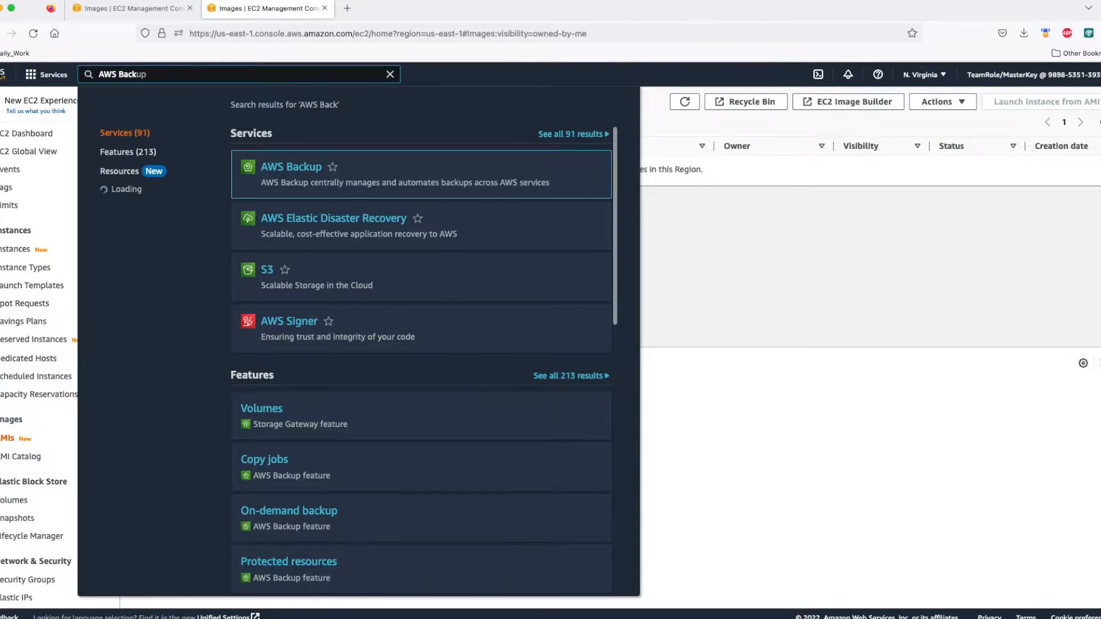
{"action": "left_click", "coordinate": [241, 147]}
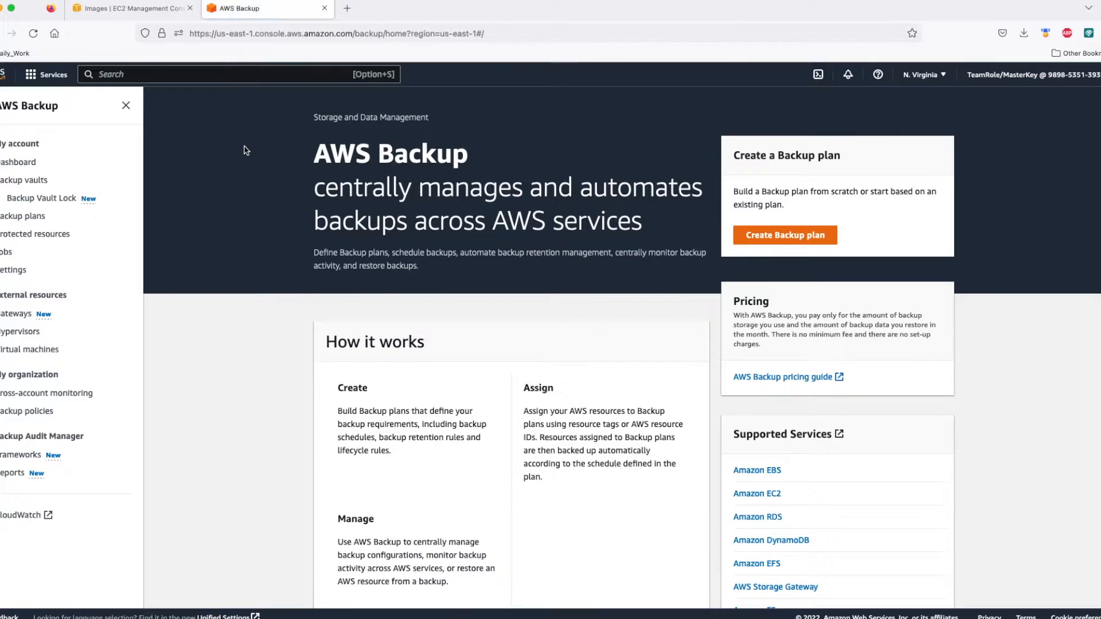
- Create a backup vault named EC2_SQL_Server_Backup_Vault with the (default) aws/backup encryption key and return to the vault list
{"action": "left_click", "coordinate": [34, 163]}
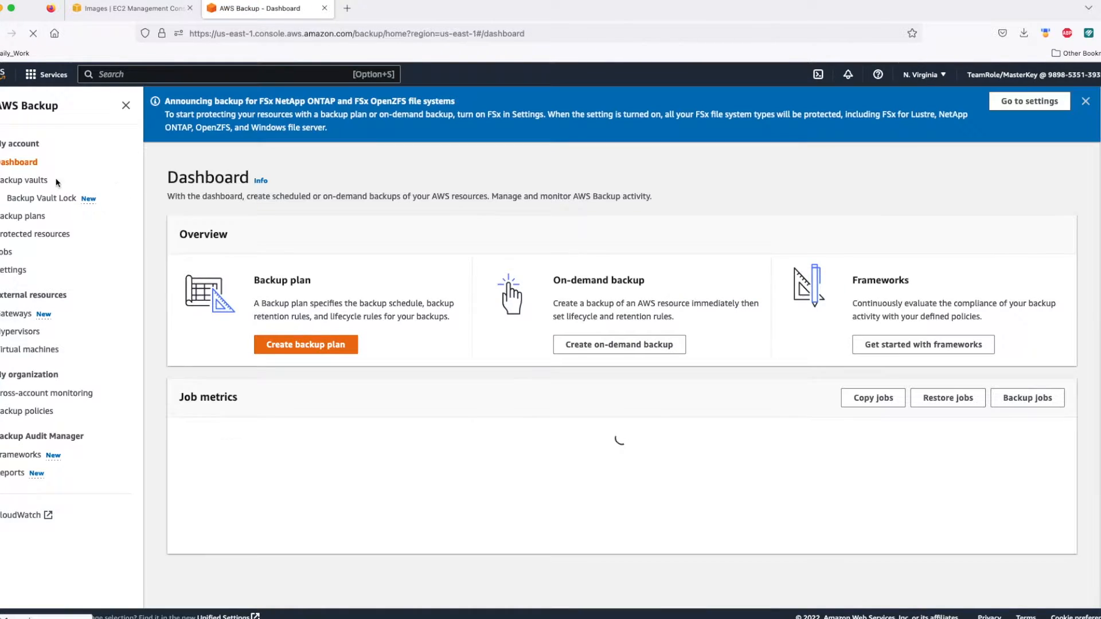
{"action": "left_click", "coordinate": [23, 180]}
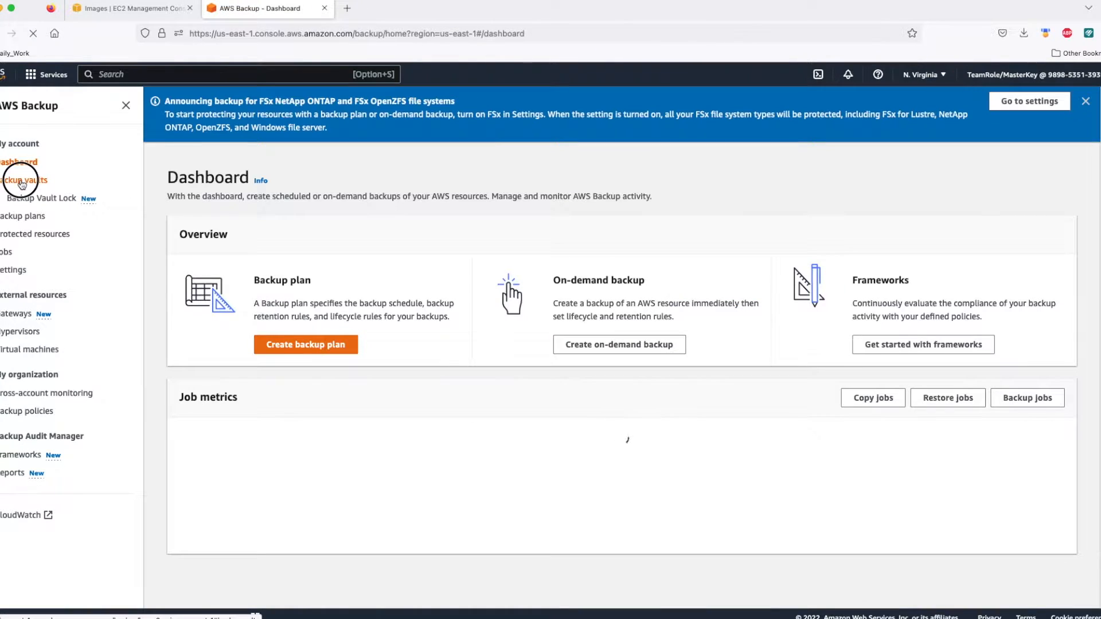
{"action": "left_click", "coordinate": [1087, 102]}
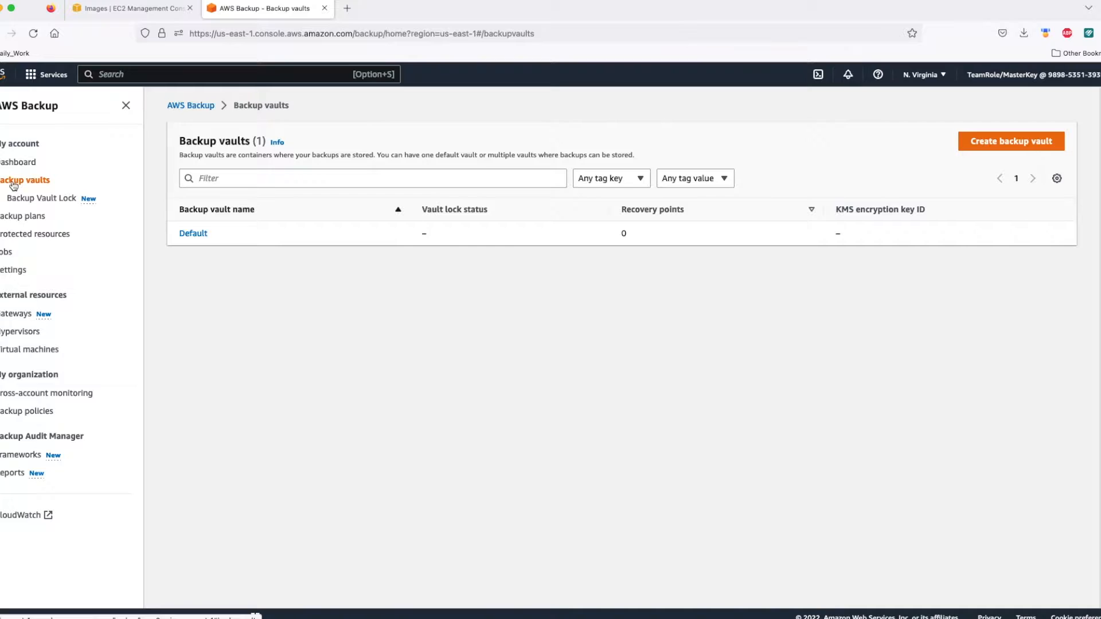
{"action": "left_click", "coordinate": [1007, 145]}
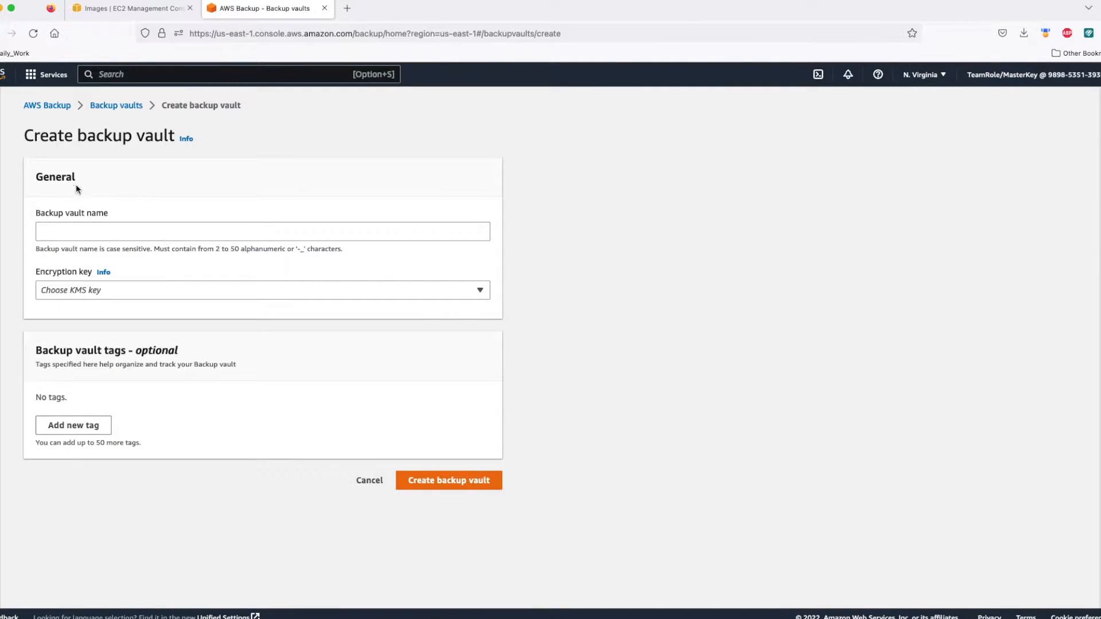
{"action": "left_click", "coordinate": [56, 228]}
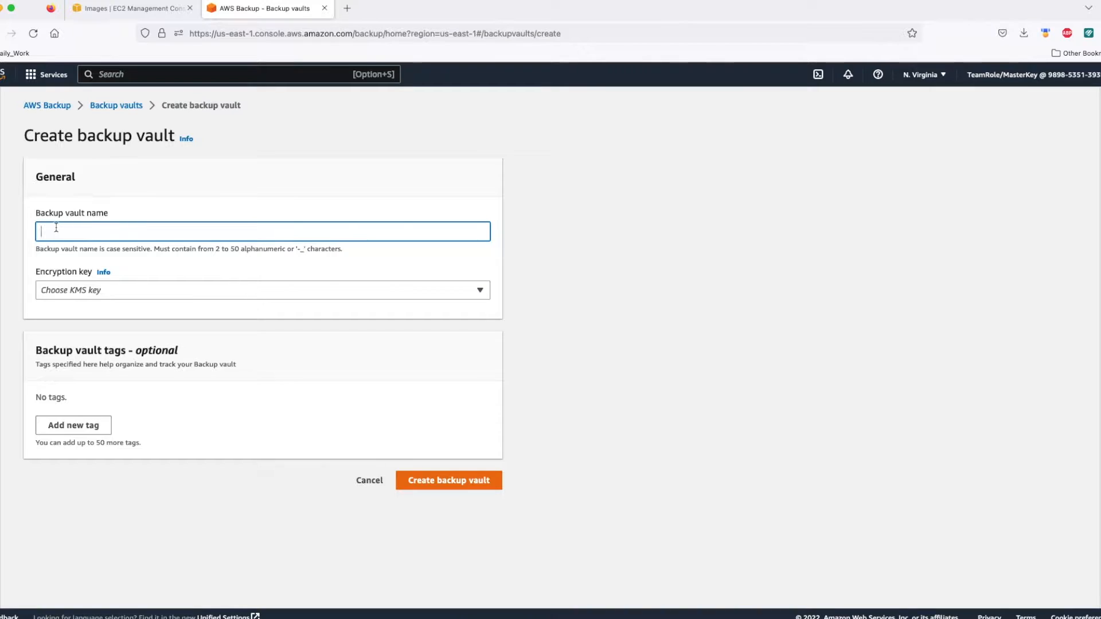
{"action": "type", "text": "EC2_SQL_Server_Backup_Vault"}
{"action": "left_click", "coordinate": [94, 291]}
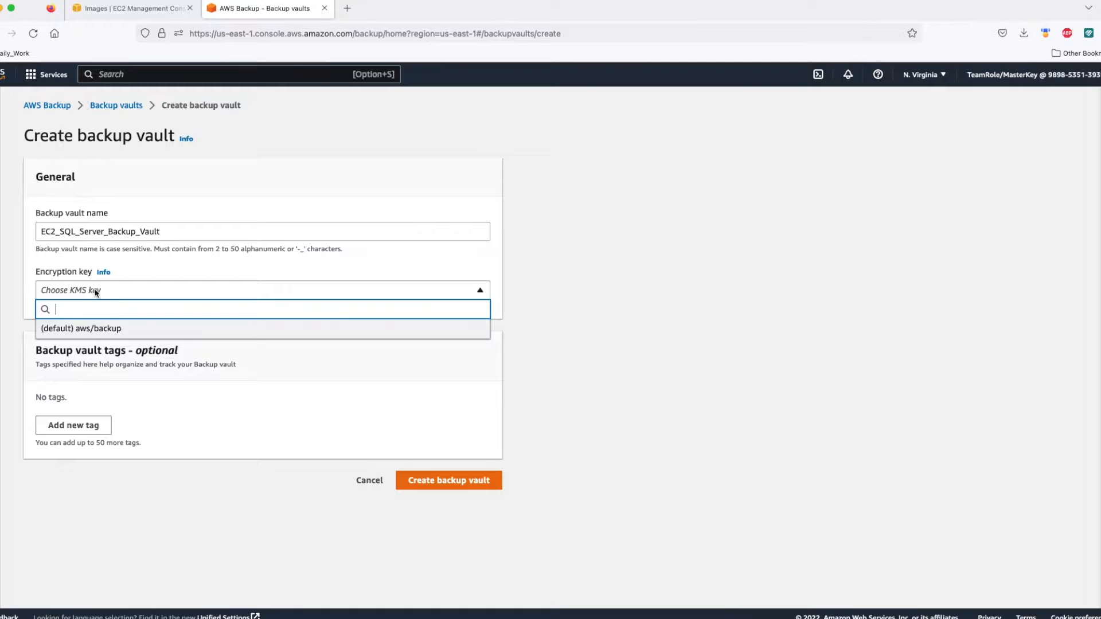
{"action": "left_click", "coordinate": [89, 329]}
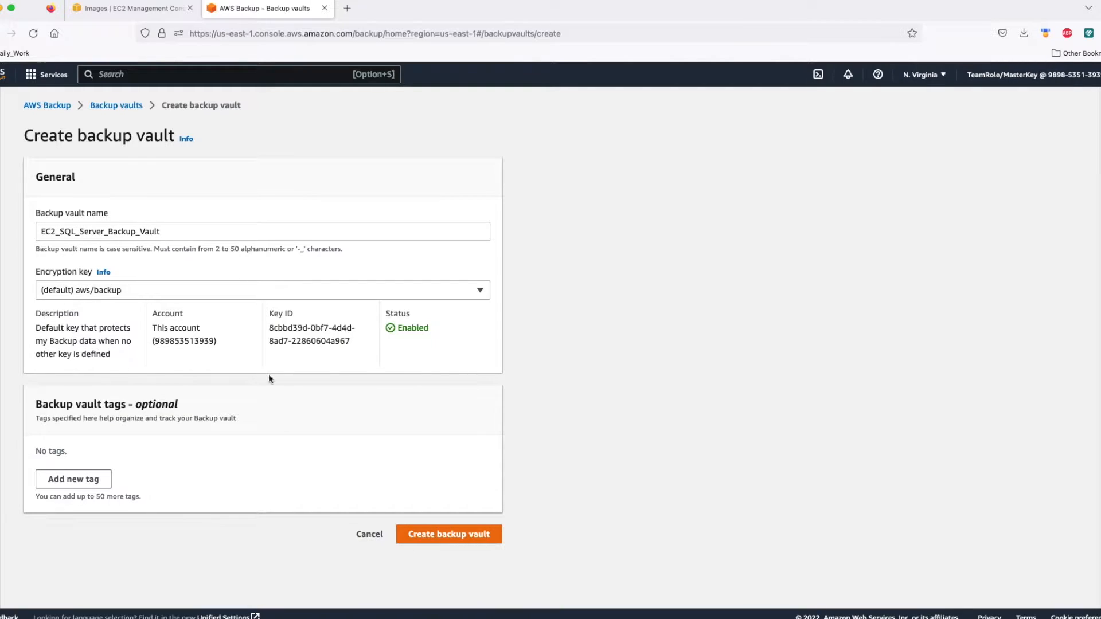
{"action": "left_click", "coordinate": [430, 538]}
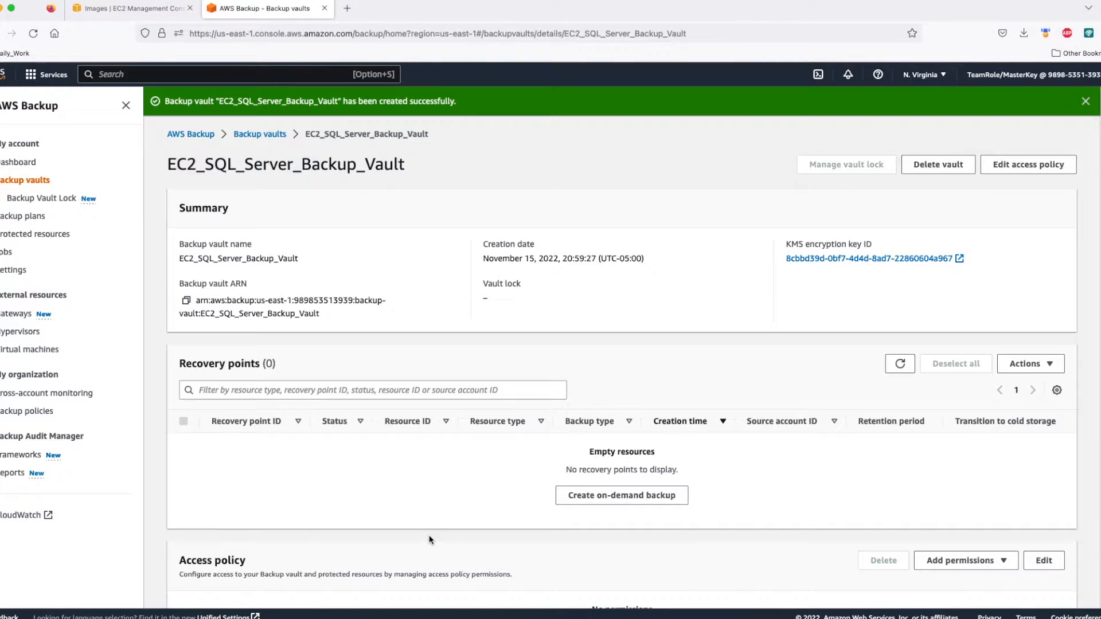
{"action": "left_click", "coordinate": [34, 183]}
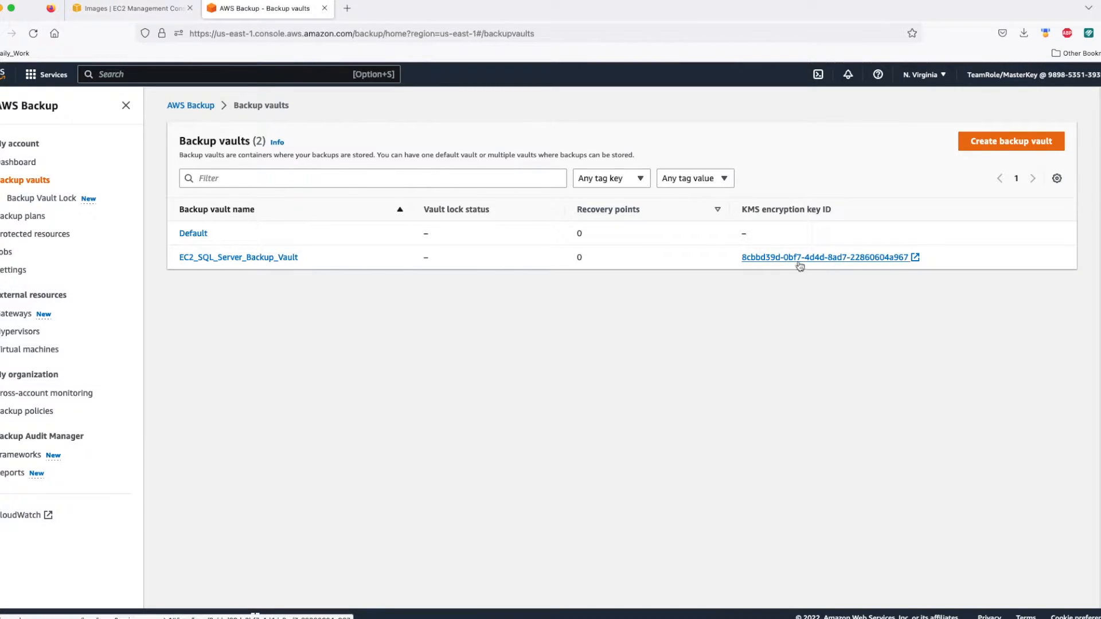
- Start a backup plan with the Build a new plan option and name it EC2_SQL_Server_Backup_Daily
{"action": "left_click", "coordinate": [26, 164]}
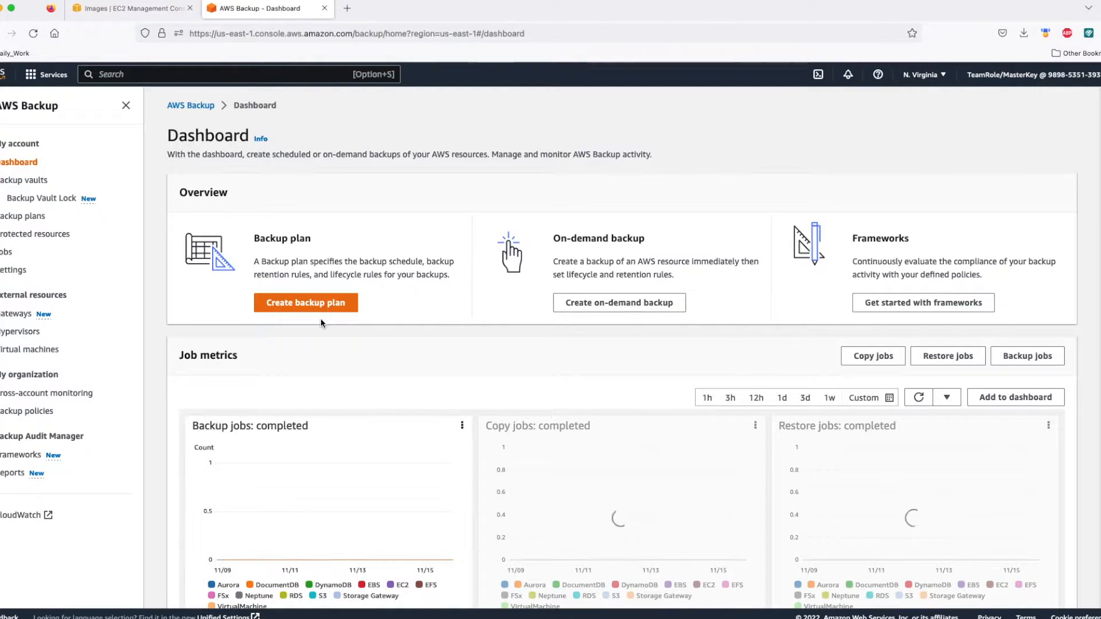
{"action": "left_click", "coordinate": [314, 307]}
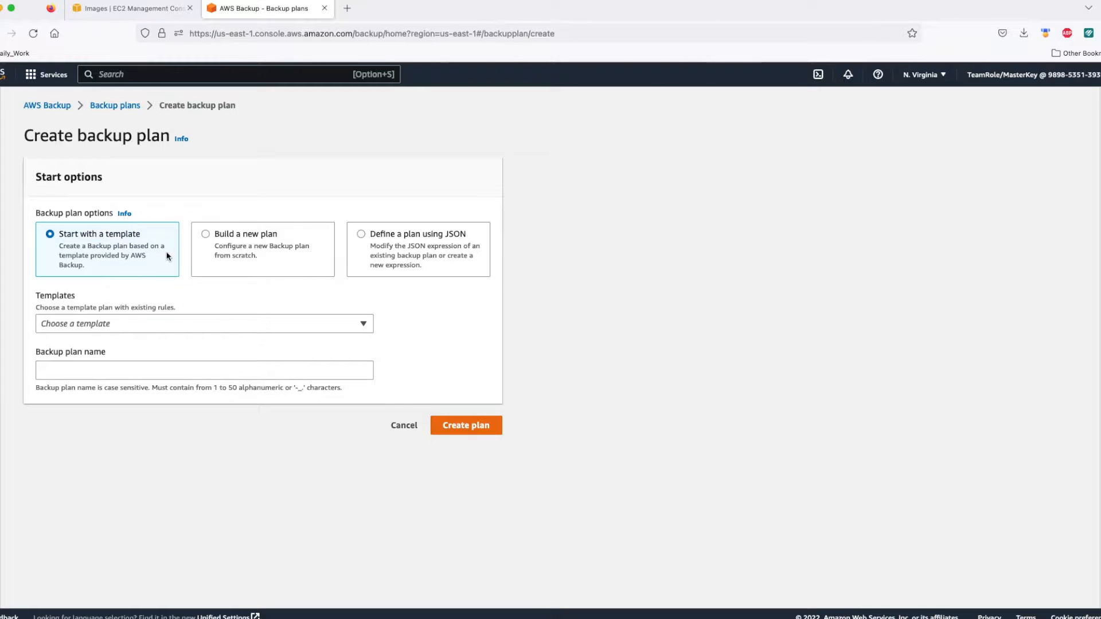
{"action": "left_click", "coordinate": [206, 234]}
{"action": "left_click", "coordinate": [58, 314]}
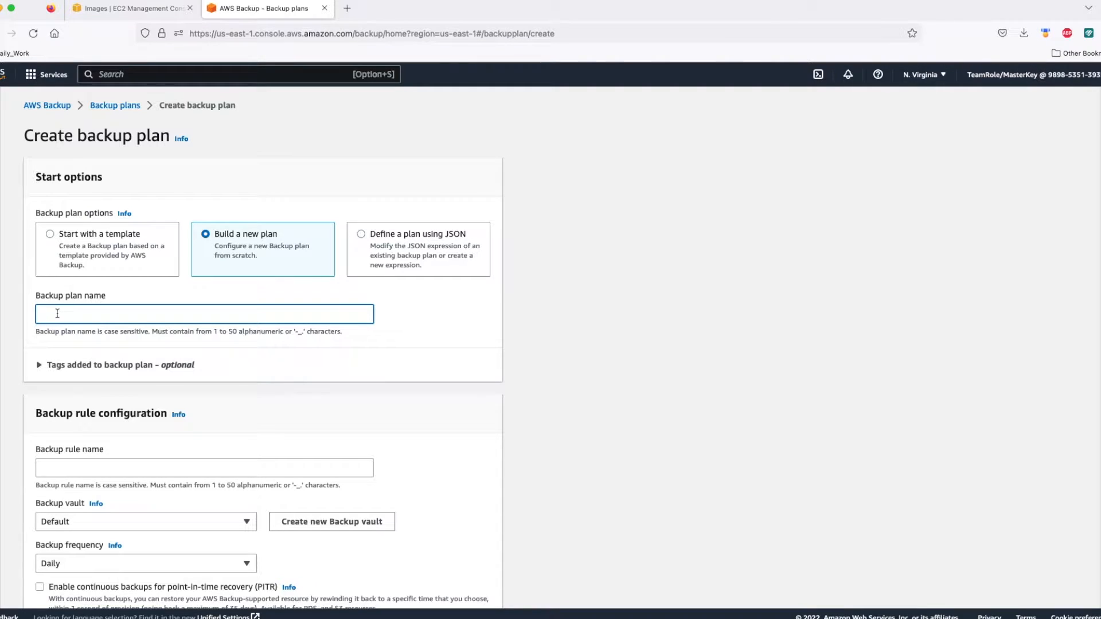
{"action": "type", "text": "EC2_SQL_Server_Backup_Daily"}
- Give the backup rule the plan's name, EC2_SQL_Server_Backup_Daily, and set its backup vault to EC2_SQL_Server_Backup_Vault
{"action": "key", "text": "super+a"}
{"action": "key", "text": "super+c"}
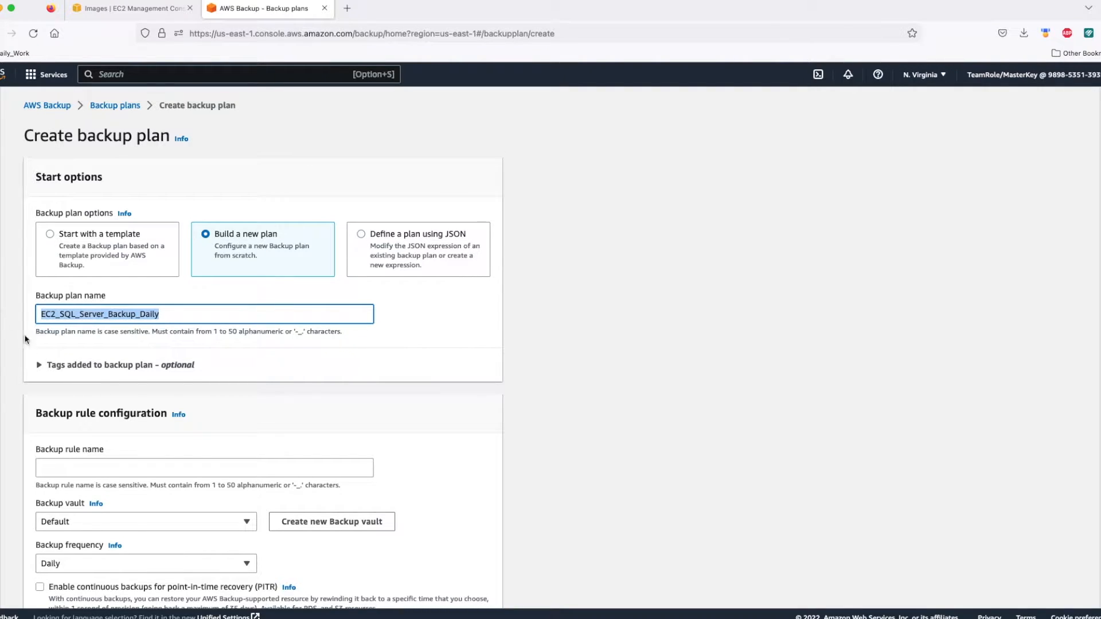
{"action": "left_click", "coordinate": [63, 468]}
{"action": "key", "text": "super+v"}
{"action": "scroll", "coordinate": [72, 442], "scroll_direction": "down", "scroll_amount": 3}
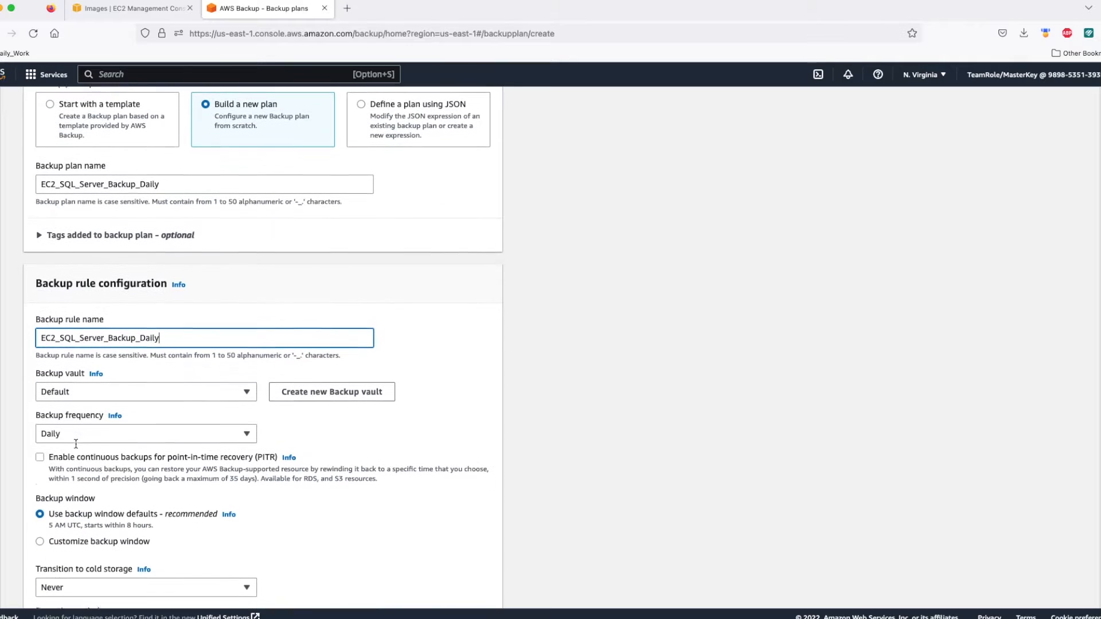
{"action": "left_click", "coordinate": [62, 390]}
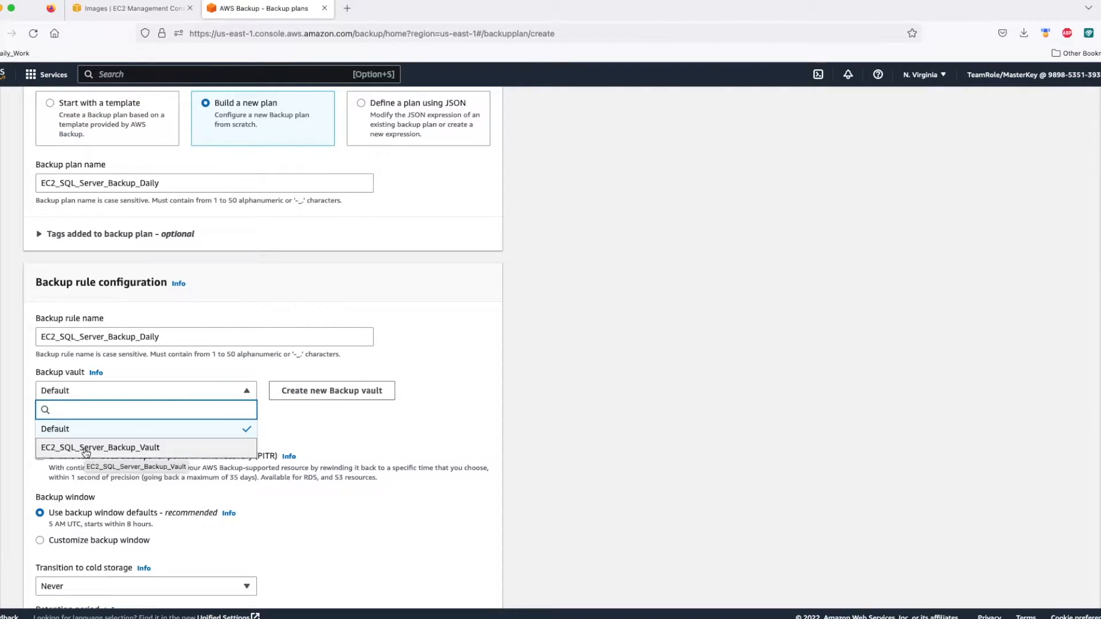
{"action": "left_click", "coordinate": [86, 448]}
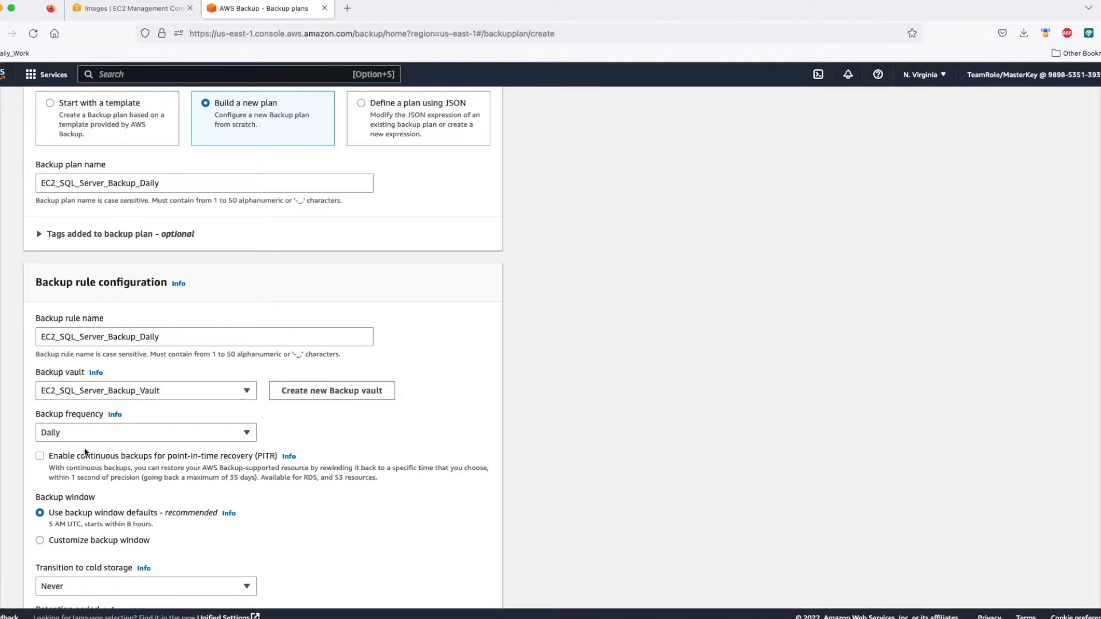
- Set the backup rule's frequency to Custom cron expression and enter cron(0 1 1 * ? *) as the schedule
{"action": "left_click", "coordinate": [89, 429]}
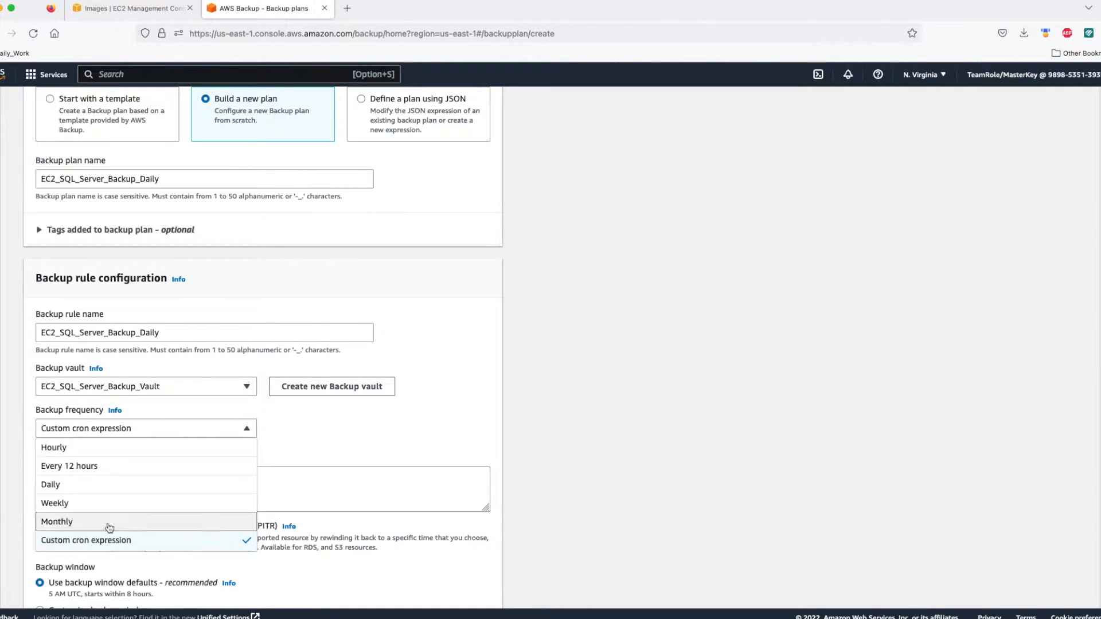
{"action": "left_click", "coordinate": [99, 542]}
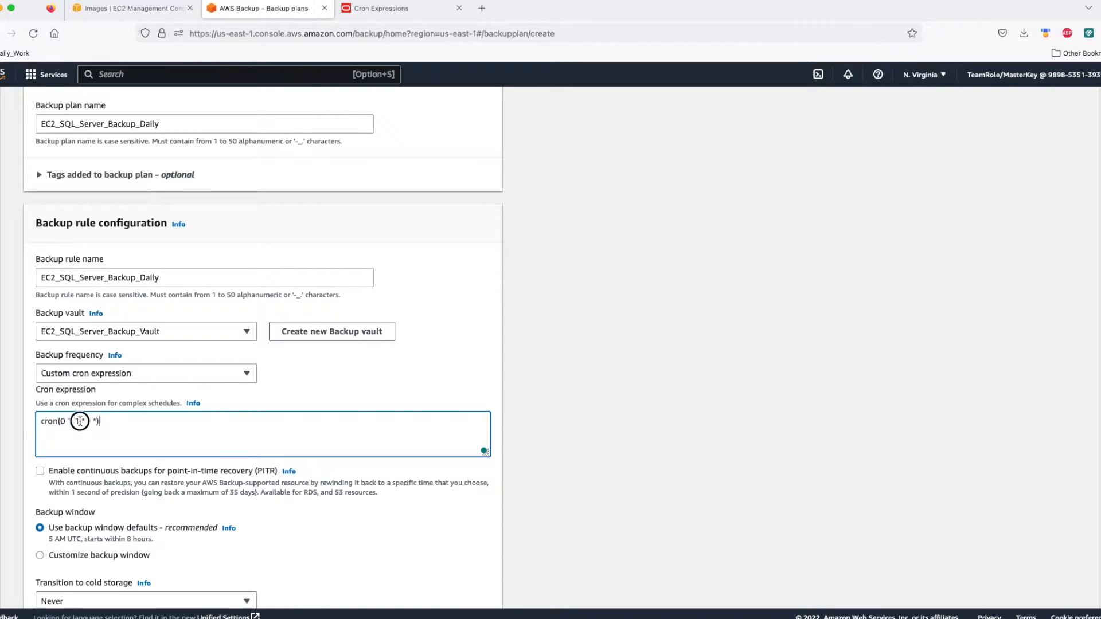
{"action": "triple_click", "coordinate": [81, 421]}
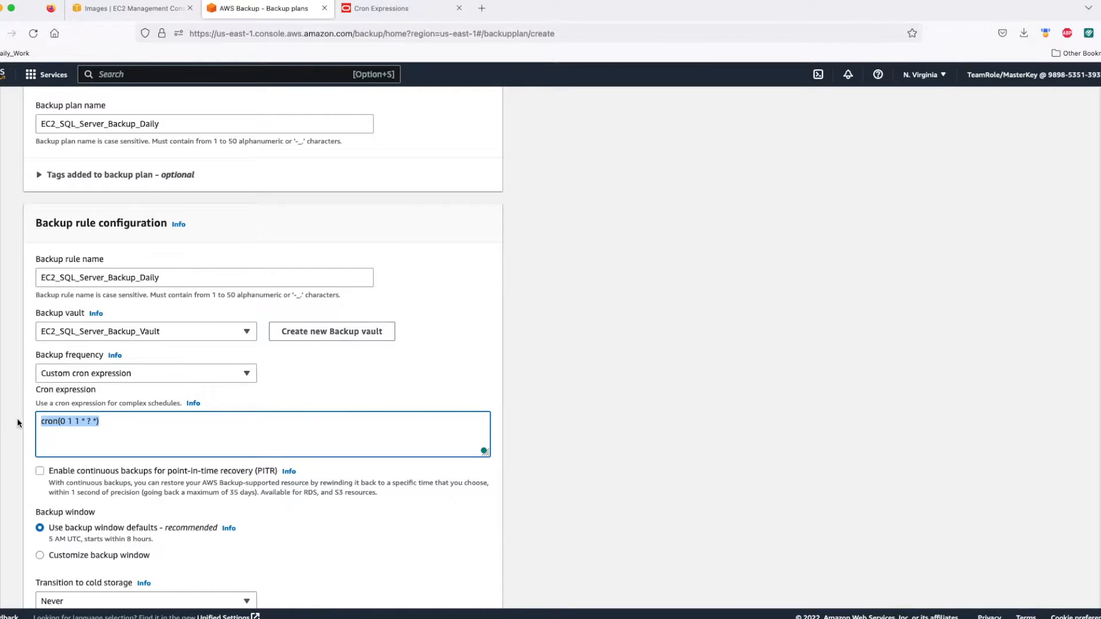
{"action": "scroll", "coordinate": [102, 425], "scroll_direction": "down", "scroll_amount": 2}
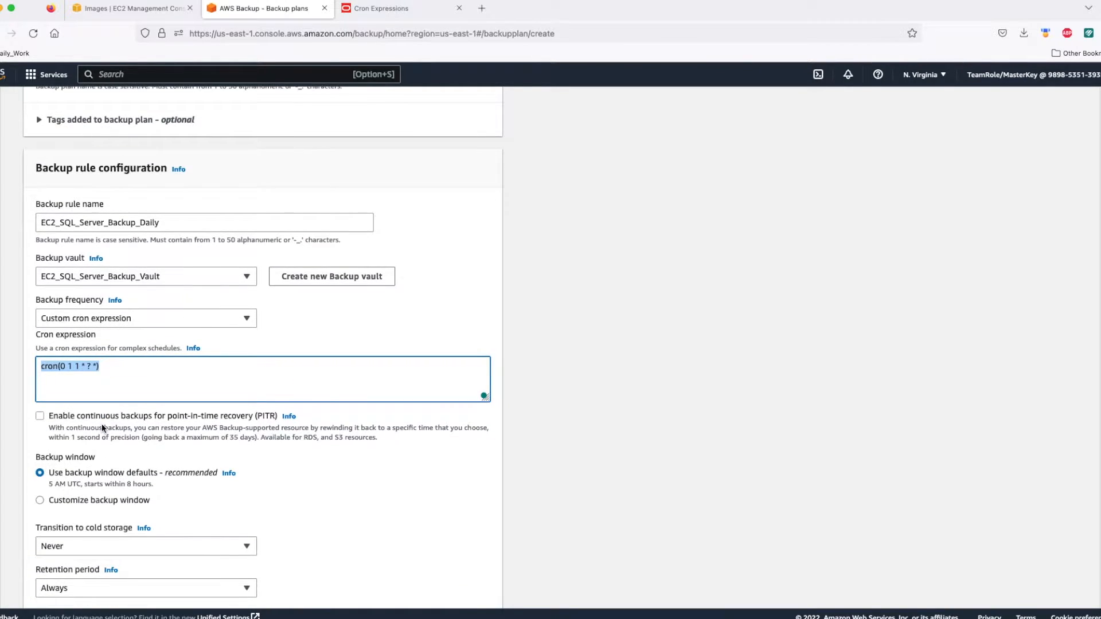
- Set the backup rule's transition to cold storage to 90 days and its retention period to 100 days
{"action": "scroll", "coordinate": [101, 424], "scroll_direction": "down", "scroll_amount": 5}
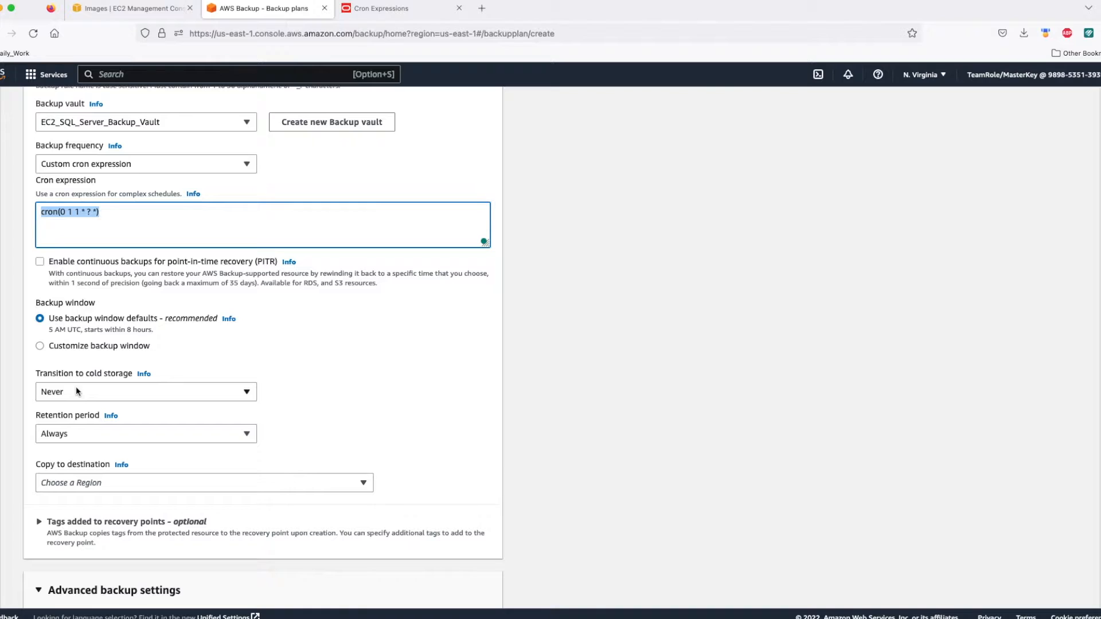
{"action": "left_click", "coordinate": [106, 392]}
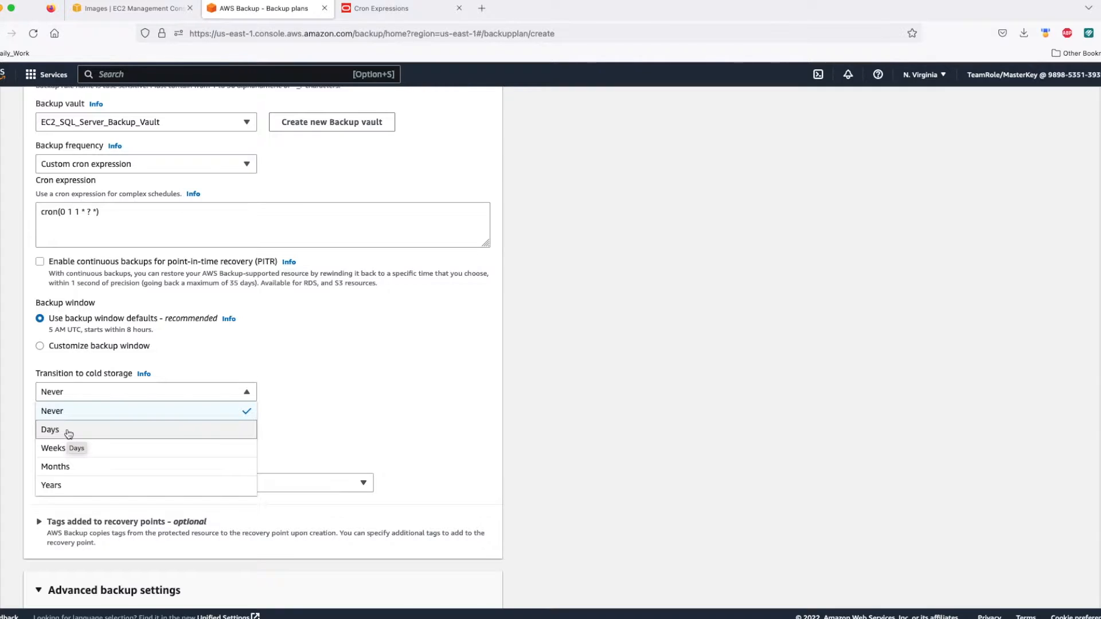
{"action": "left_click", "coordinate": [69, 433]}
{"action": "left_click_drag", "start_coordinate": [285, 391], "coordinate": [259, 390]}
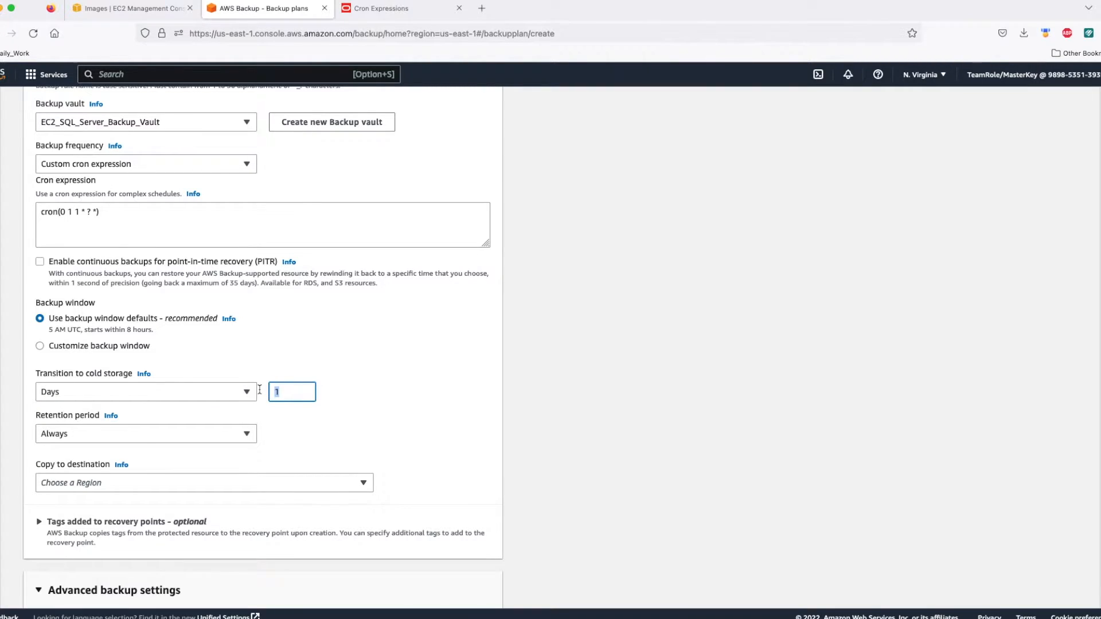
{"action": "type", "text": "90"}
{"action": "left_click", "coordinate": [152, 431]}
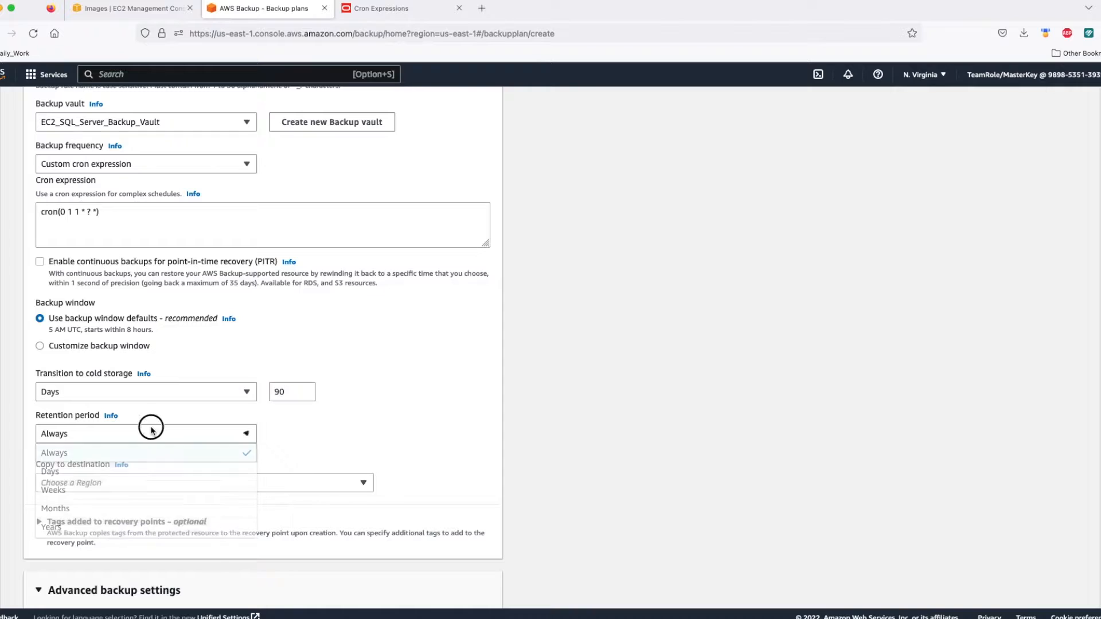
{"action": "left_click", "coordinate": [68, 477]}
{"action": "type", "text": "100"}
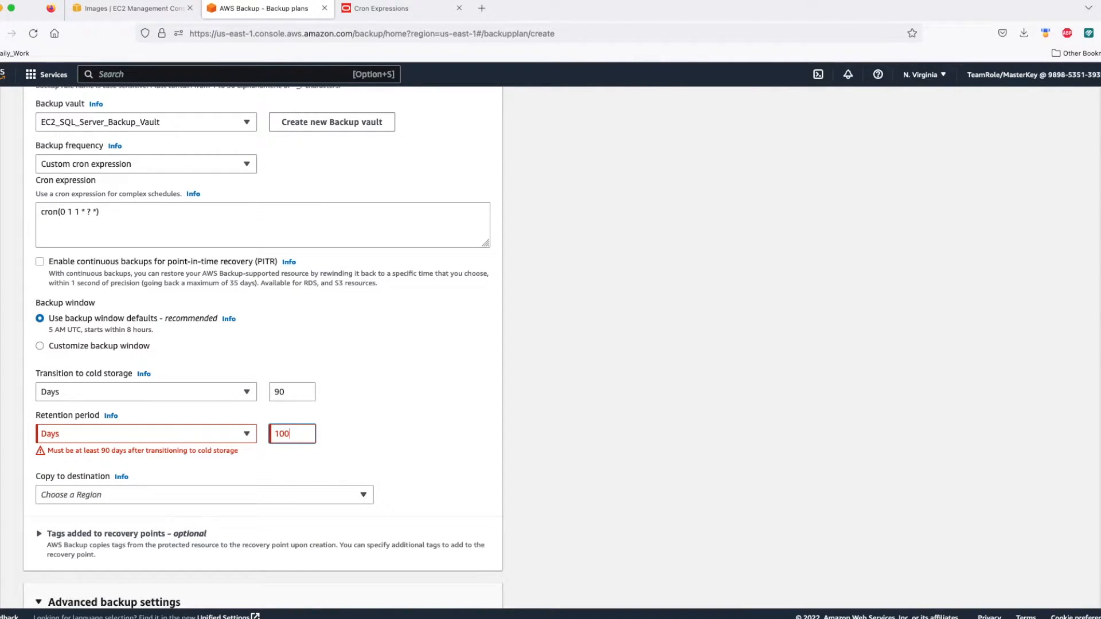
- Change the transition to cold storage to 10 days
{"action": "left_click", "coordinate": [154, 452]}
{"action": "left_click_drag", "start_coordinate": [153, 452], "coordinate": [247, 455]}
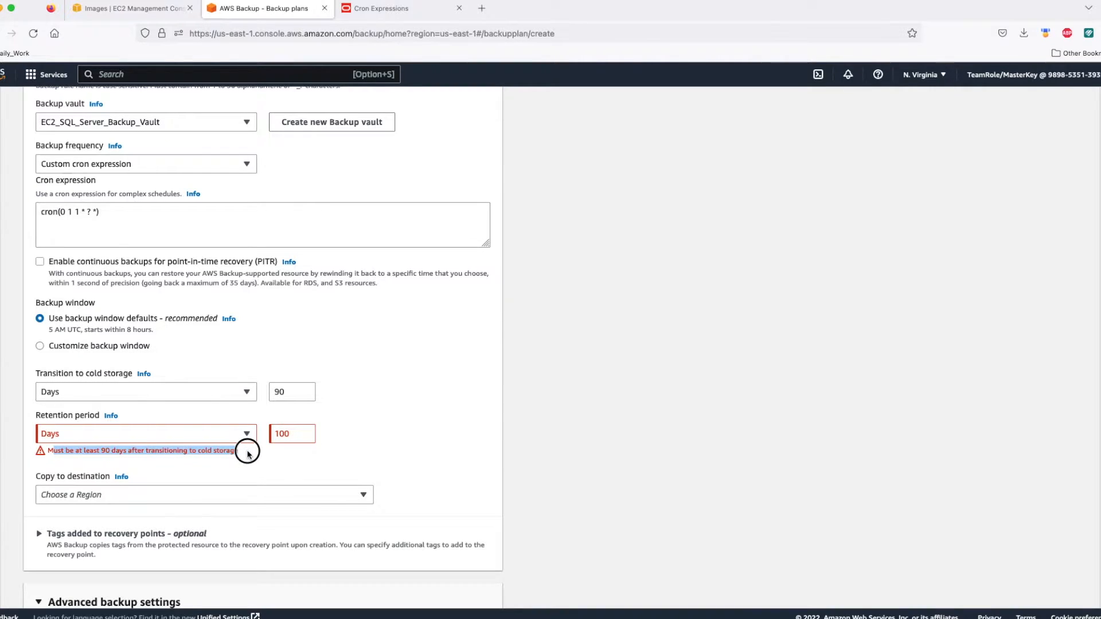
{"action": "double_click", "coordinate": [271, 433]}
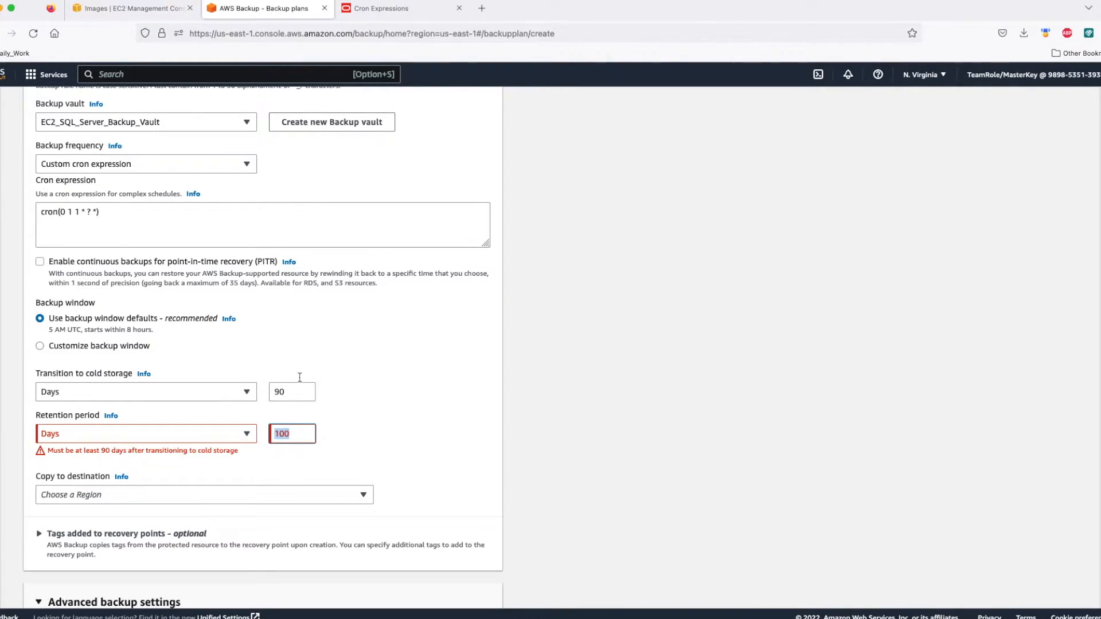
{"action": "double_click", "coordinate": [287, 389]}
{"action": "type", "text": "10"}
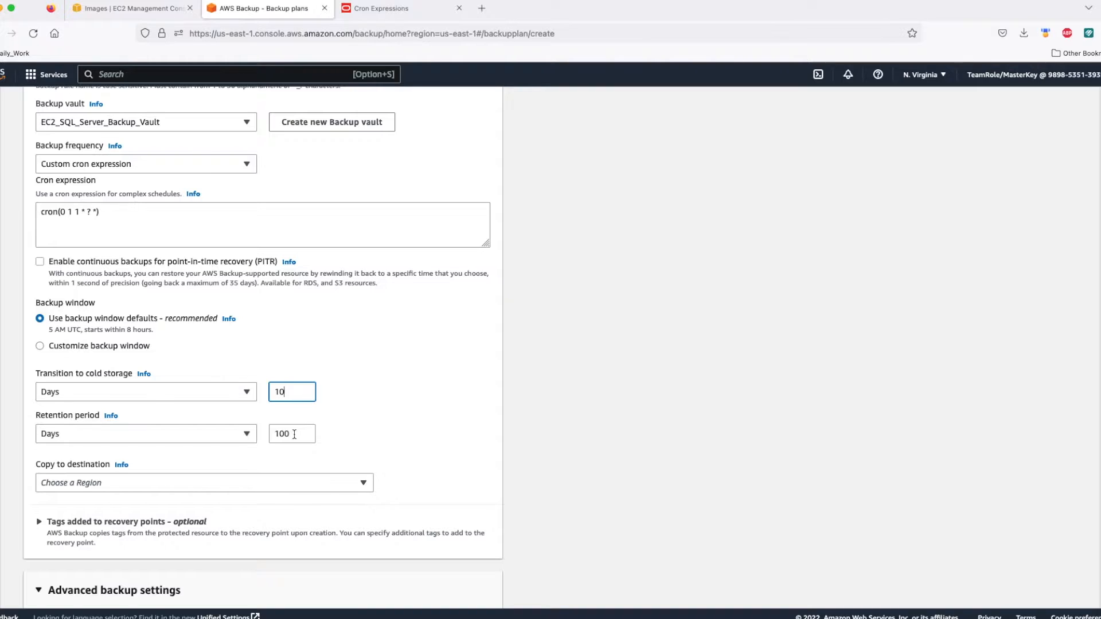
- Set the transition to cold storage to Never and the retention period to 1 day
{"action": "left_click", "coordinate": [143, 391]}
{"action": "left_click", "coordinate": [80, 411]}
{"action": "left_click", "coordinate": [73, 432]}
{"action": "left_click_drag", "start_coordinate": [307, 434], "coordinate": [261, 431]}
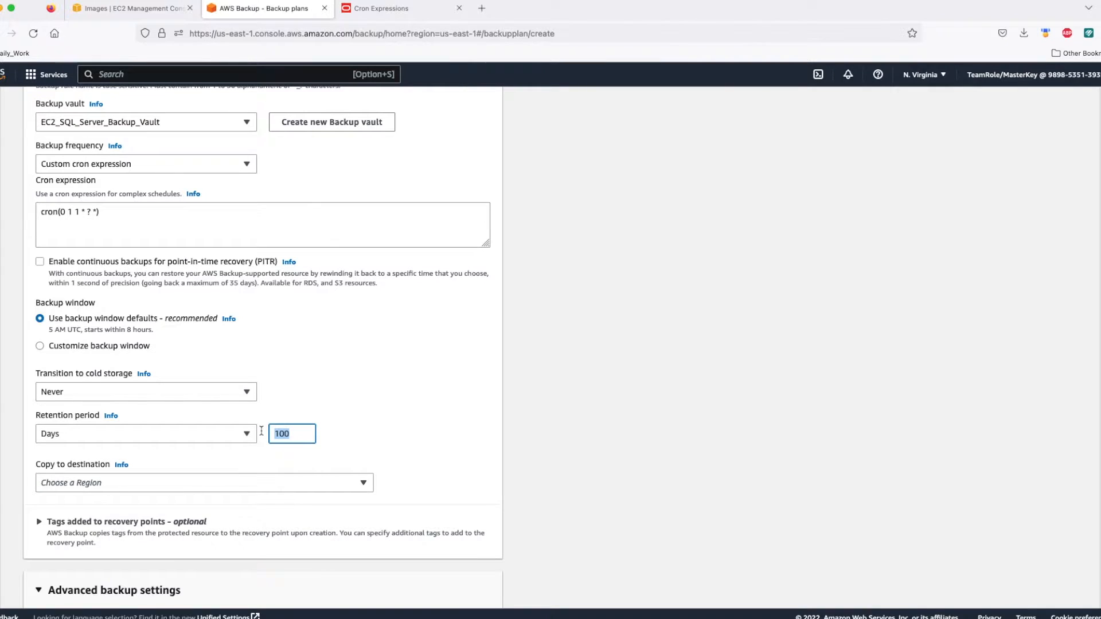
{"action": "type", "text": "1"}
- Look through the regions offered as the backup copy destination without choosing one
{"action": "scroll", "coordinate": [166, 437], "scroll_direction": "down", "scroll_amount": 3}
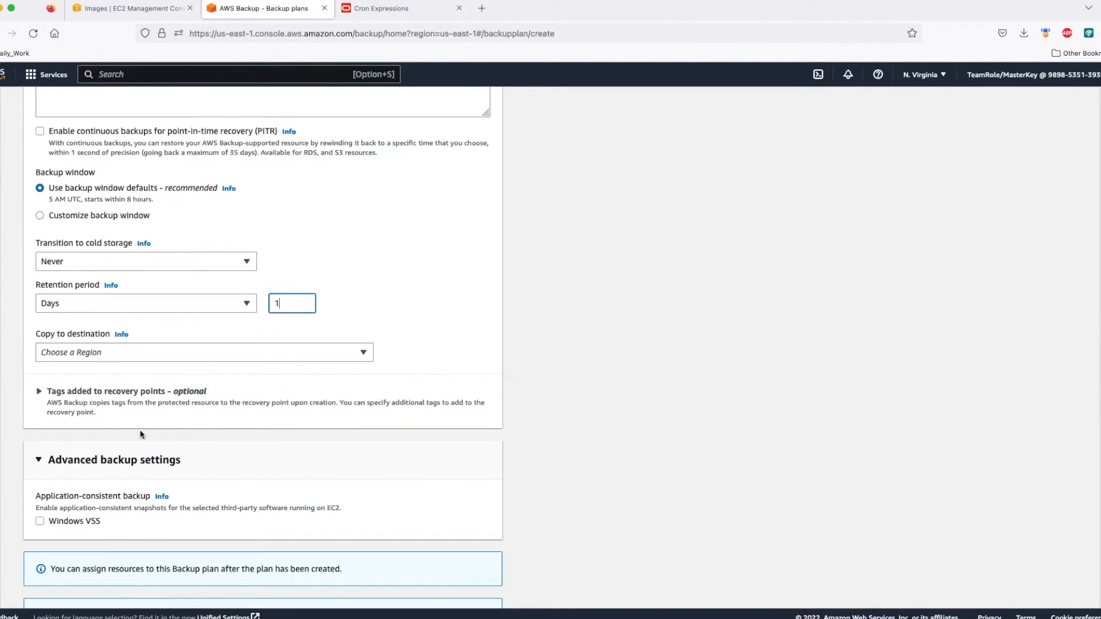
{"action": "left_click", "coordinate": [78, 353]}
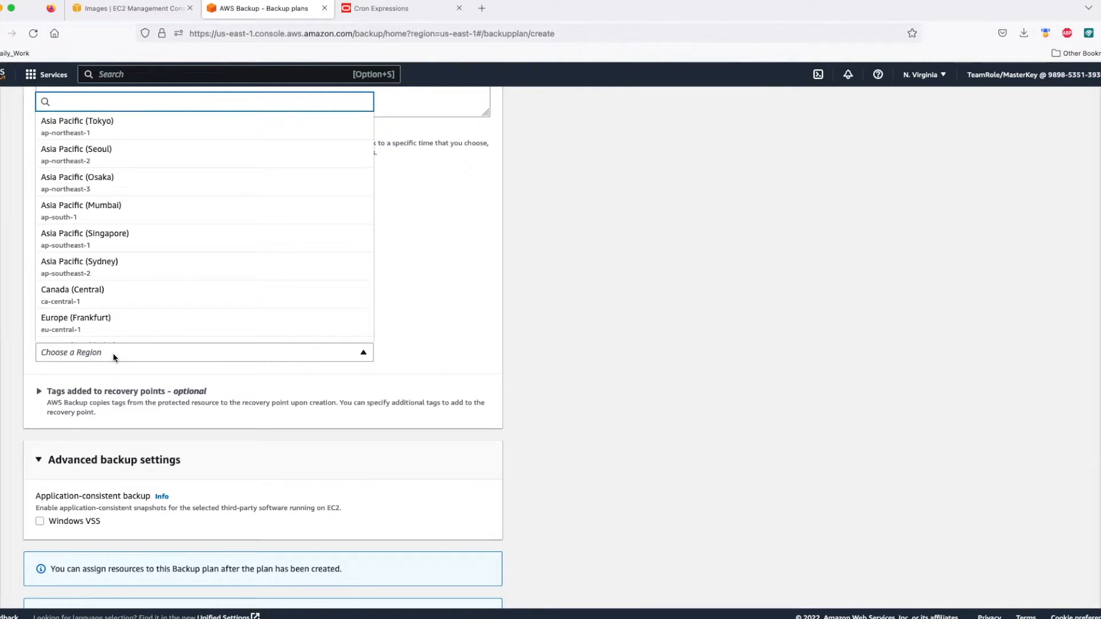
{"action": "scroll", "coordinate": [96, 290], "scroll_direction": "up", "scroll_amount": 6}
{"action": "scroll", "coordinate": [103, 373], "scroll_direction": "down", "scroll_amount": 5}
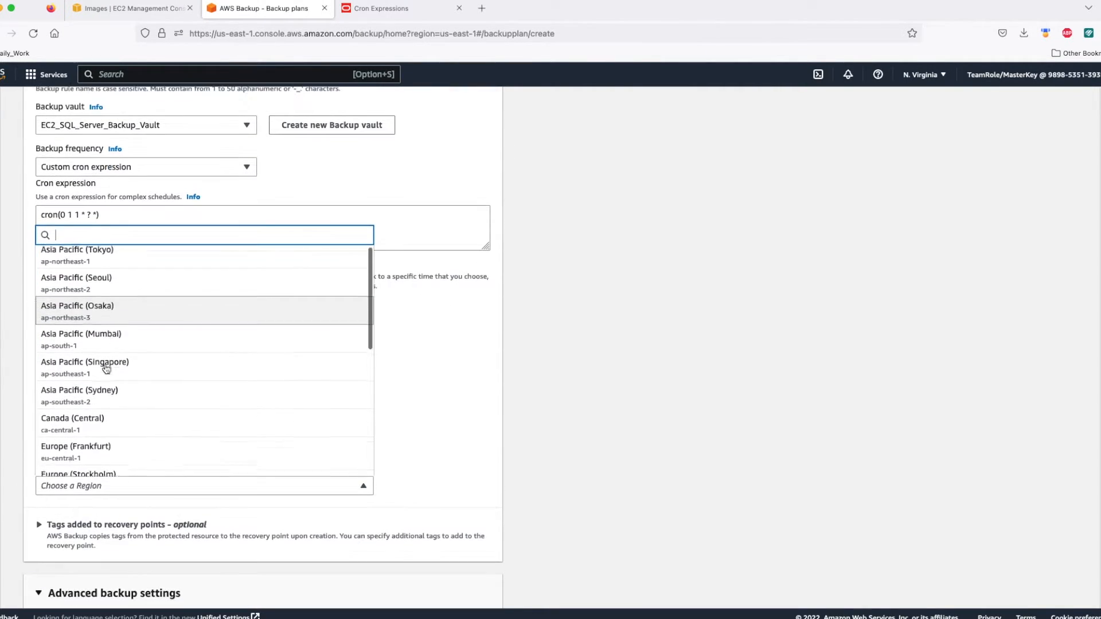
{"action": "scroll", "coordinate": [103, 385], "scroll_direction": "down", "scroll_amount": 6}
{"action": "scroll", "coordinate": [86, 230], "scroll_direction": "up", "scroll_amount": 3}
{"action": "scroll", "coordinate": [76, 224], "scroll_direction": "down", "scroll_amount": 3}
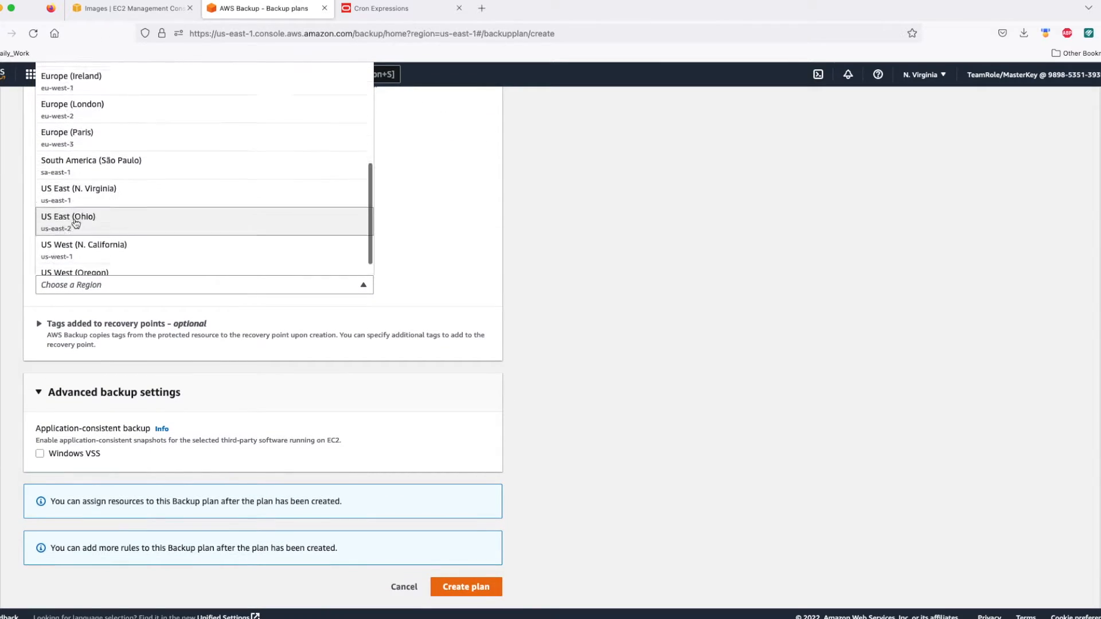
{"action": "left_click", "coordinate": [417, 258]}
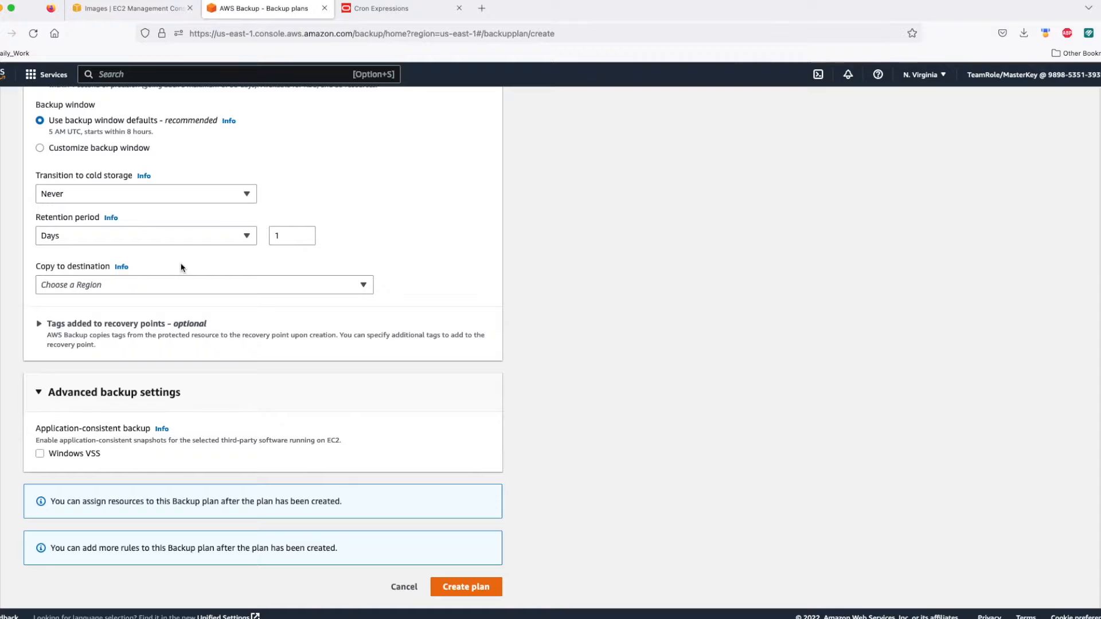
- Enable Windows VSS for application-consistent backups and create the backup plan
{"action": "scroll", "coordinate": [140, 278], "scroll_direction": "up", "scroll_amount": 1}
{"action": "scroll", "coordinate": [148, 270], "scroll_direction": "down", "scroll_amount": 1}
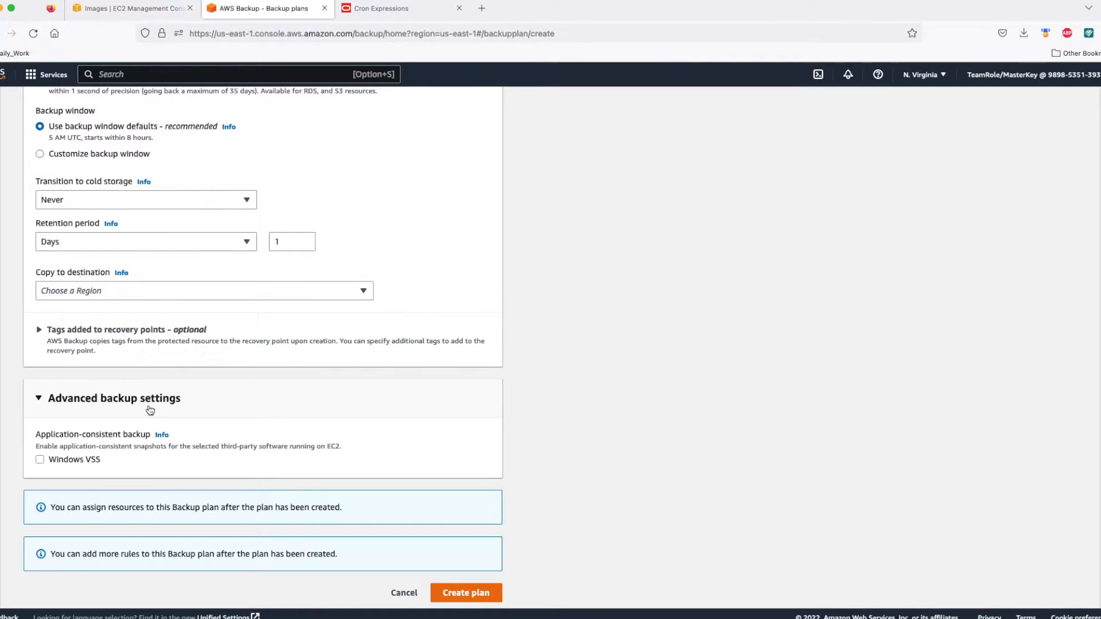
{"action": "left_click", "coordinate": [39, 460]}
{"action": "scroll", "coordinate": [88, 466], "scroll_direction": "up", "scroll_amount": 1}
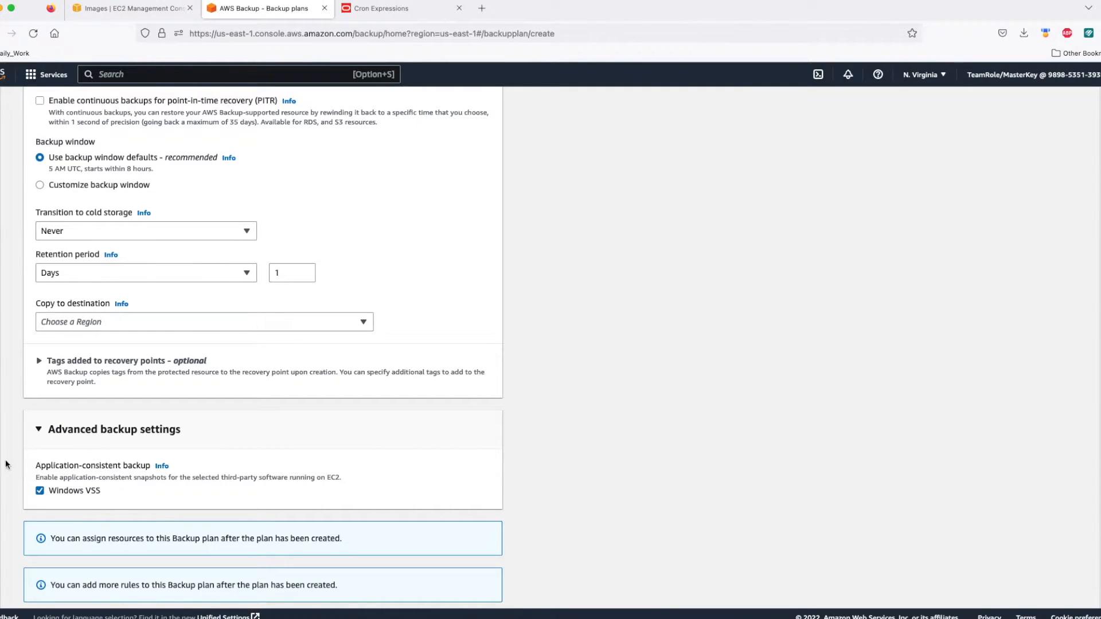
{"action": "scroll", "coordinate": [39, 488], "scroll_direction": "up", "scroll_amount": 1}
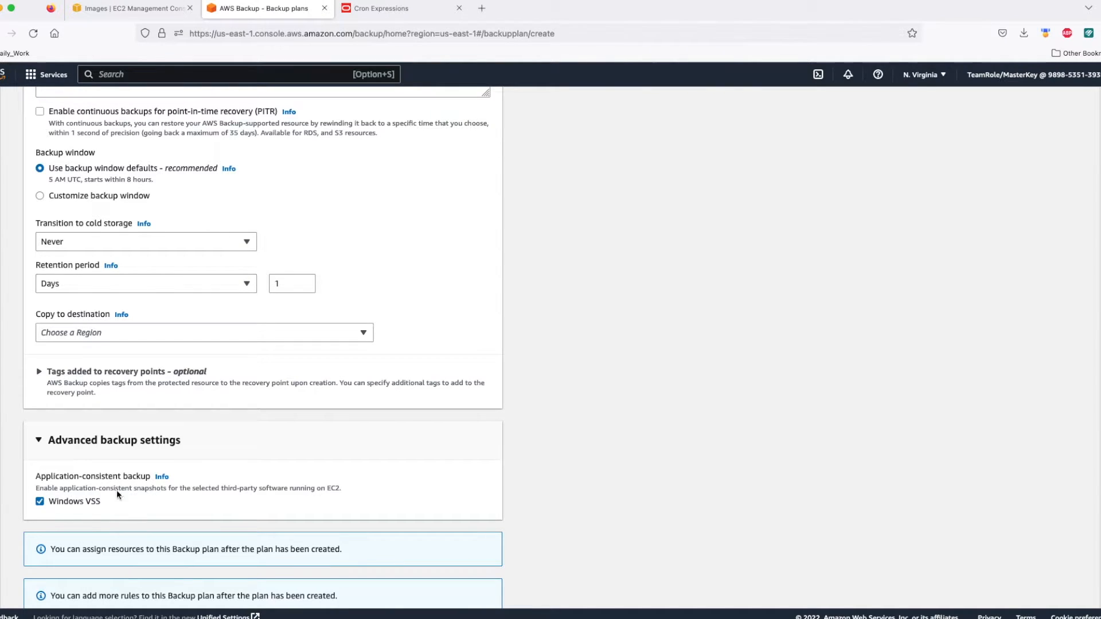
{"action": "scroll", "coordinate": [69, 505], "scroll_direction": "up", "scroll_amount": 2}
{"action": "scroll", "coordinate": [69, 505], "scroll_direction": "down", "scroll_amount": 4}
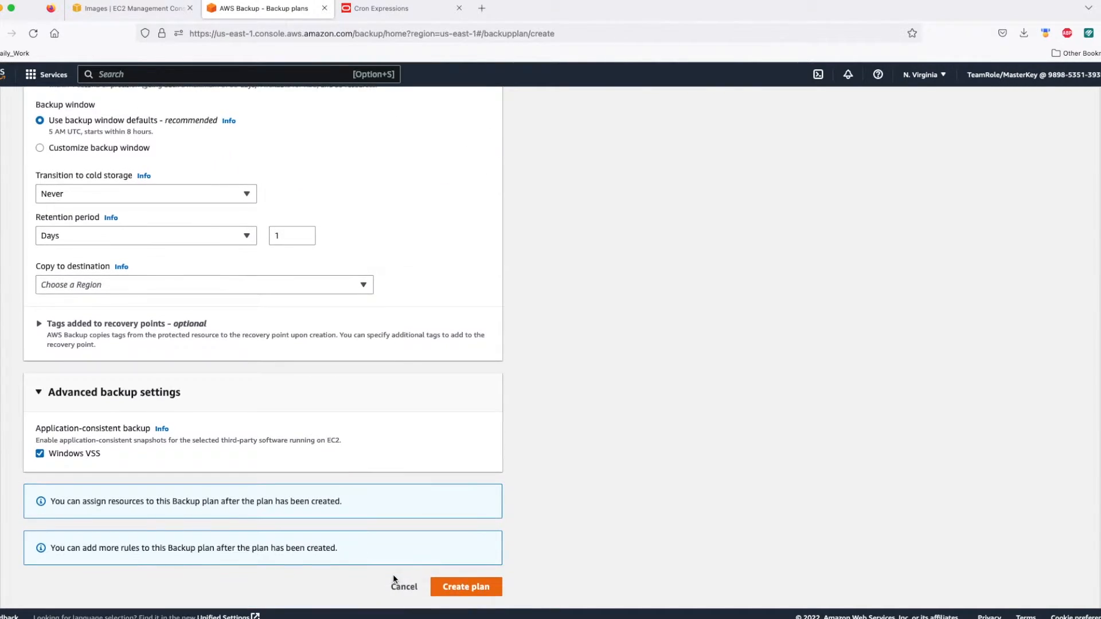
{"action": "left_click", "coordinate": [464, 587]}
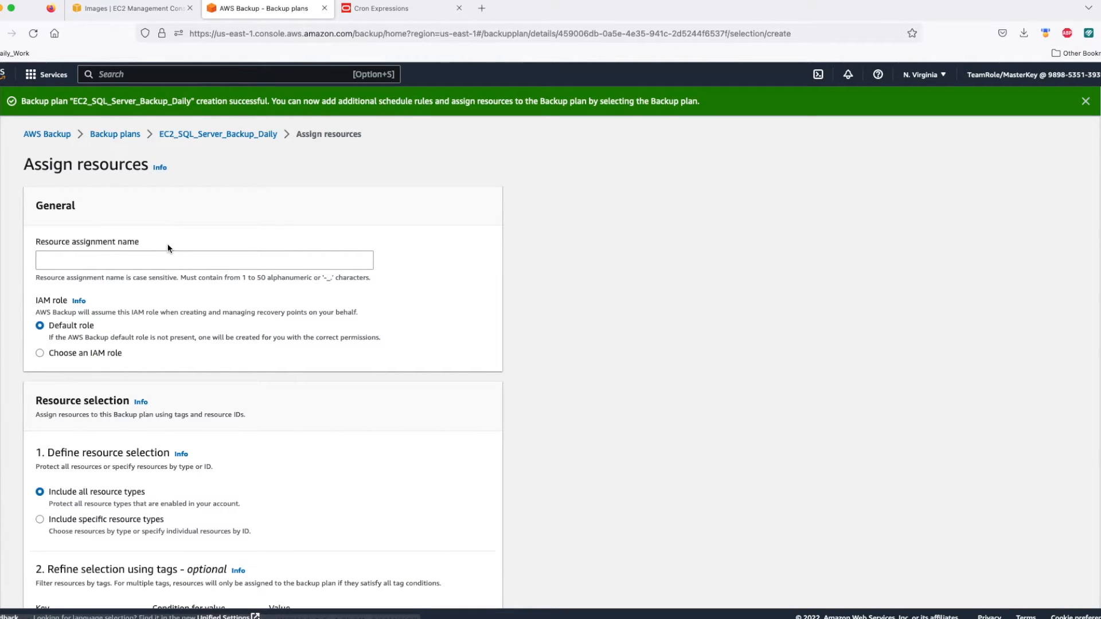
- Name the resource assignment SQL_Server_EC2_Backup
{"action": "left_click", "coordinate": [69, 262]}
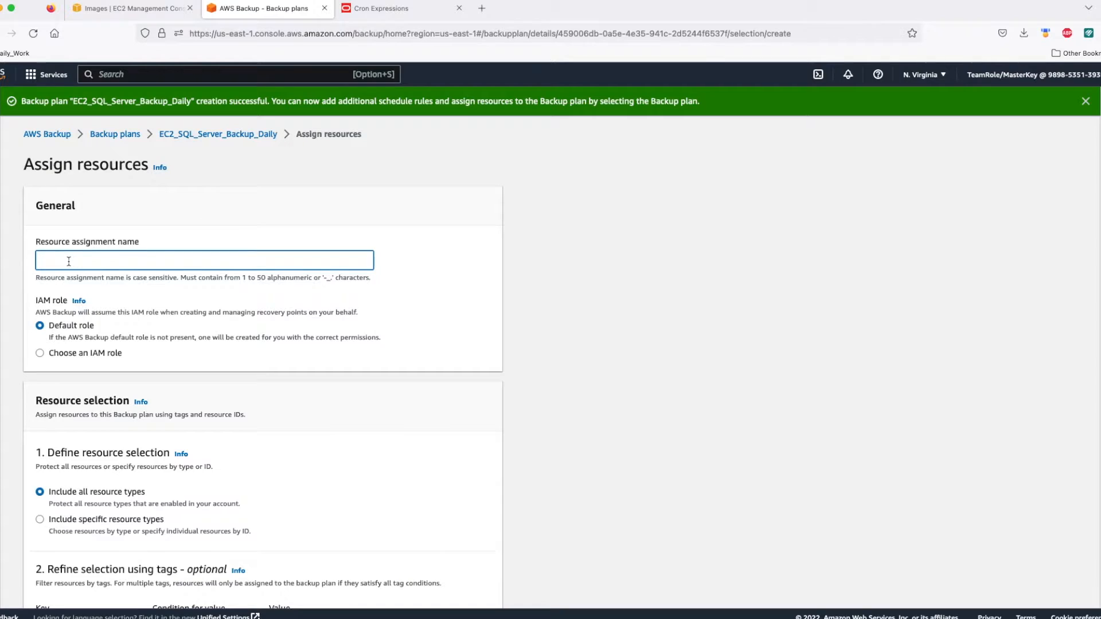
{"action": "type", "text": "SQL_Server_EC2_Backup"}
{"action": "left_click_drag", "start_coordinate": [40, 259], "coordinate": [137, 259]}
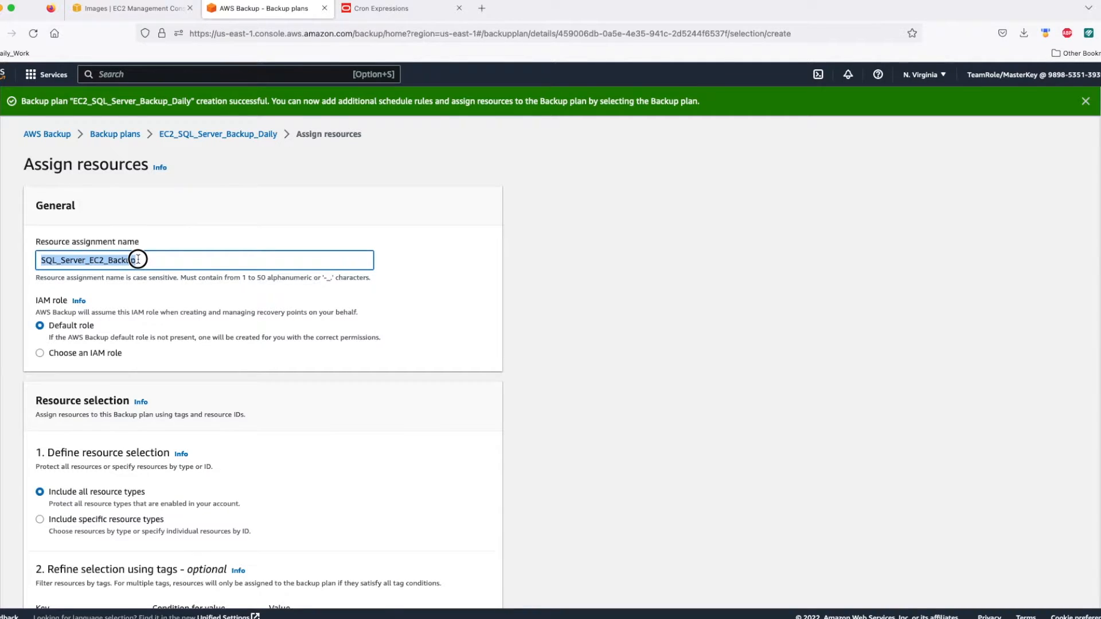
- Restrict the resource assignment to specific resource types and select EC2
{"action": "scroll", "coordinate": [106, 365], "scroll_direction": "down", "scroll_amount": 2}
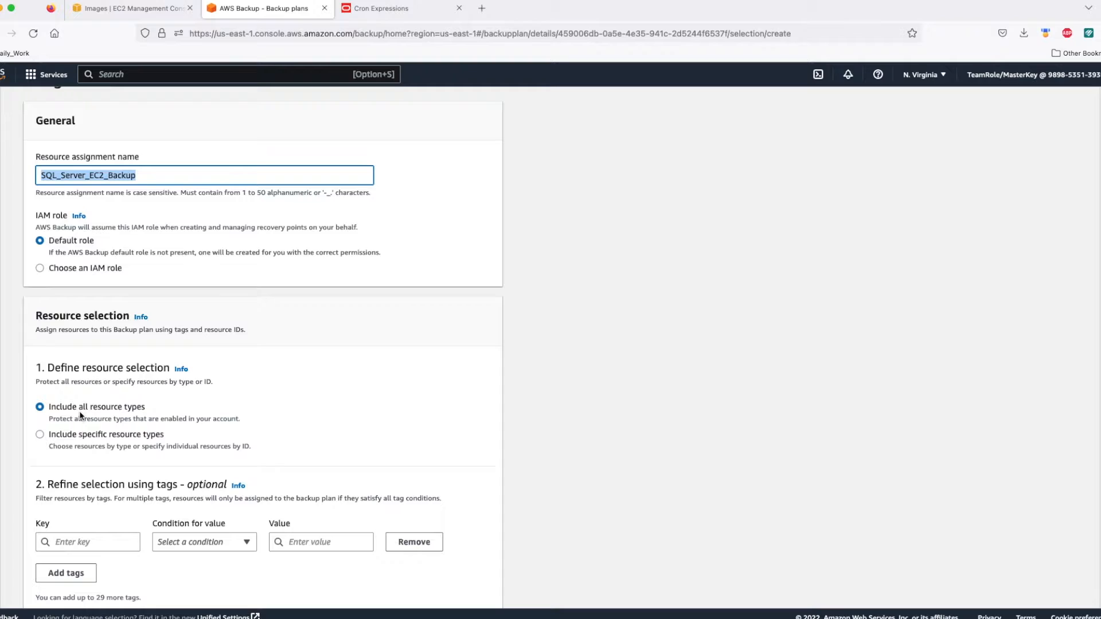
{"action": "left_click", "coordinate": [39, 435]}
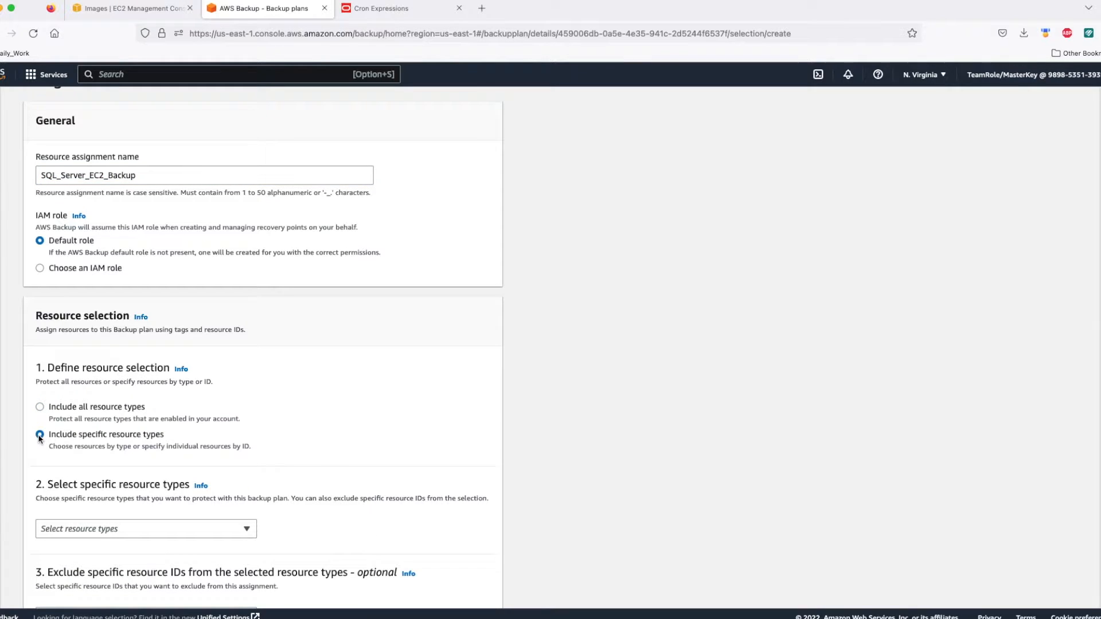
{"action": "scroll", "coordinate": [73, 451], "scroll_direction": "down", "scroll_amount": 1}
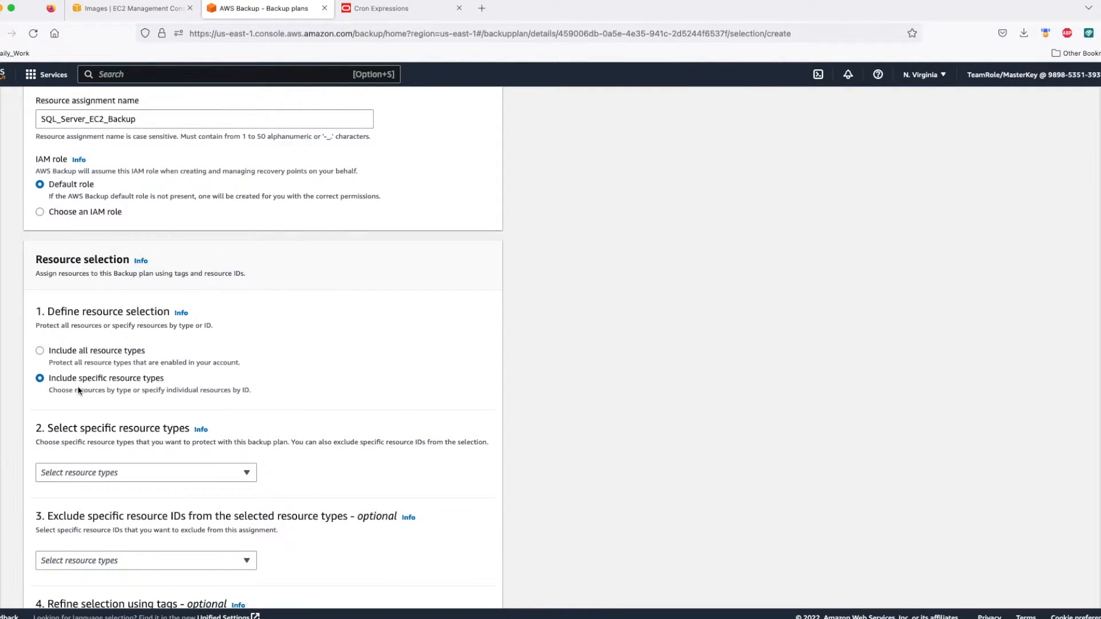
{"action": "left_click", "coordinate": [114, 473]}
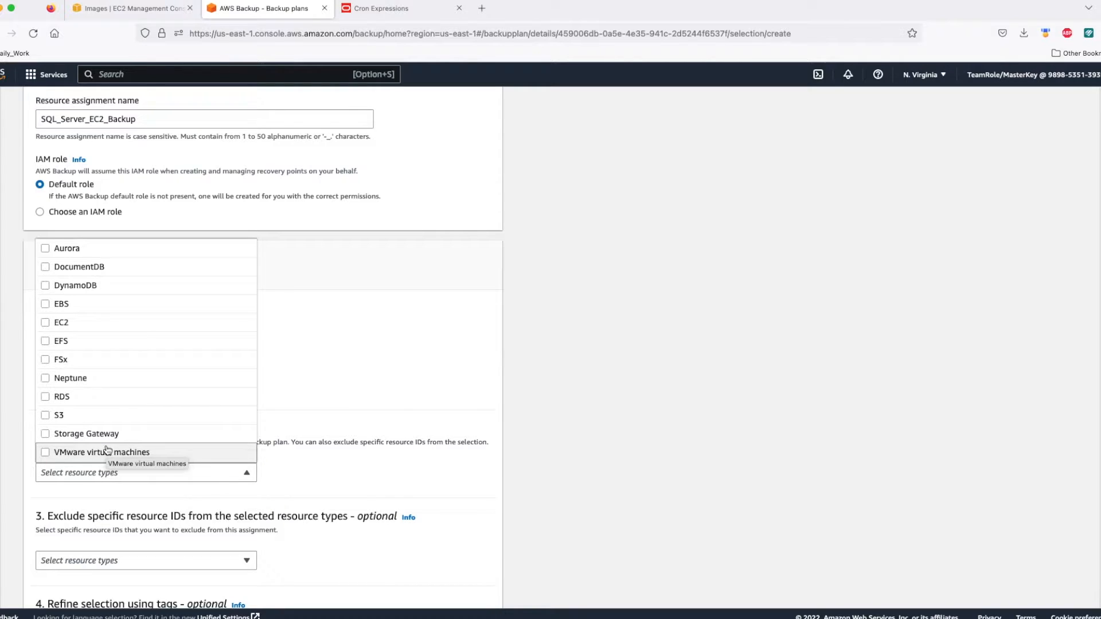
{"action": "left_click", "coordinate": [46, 323]}
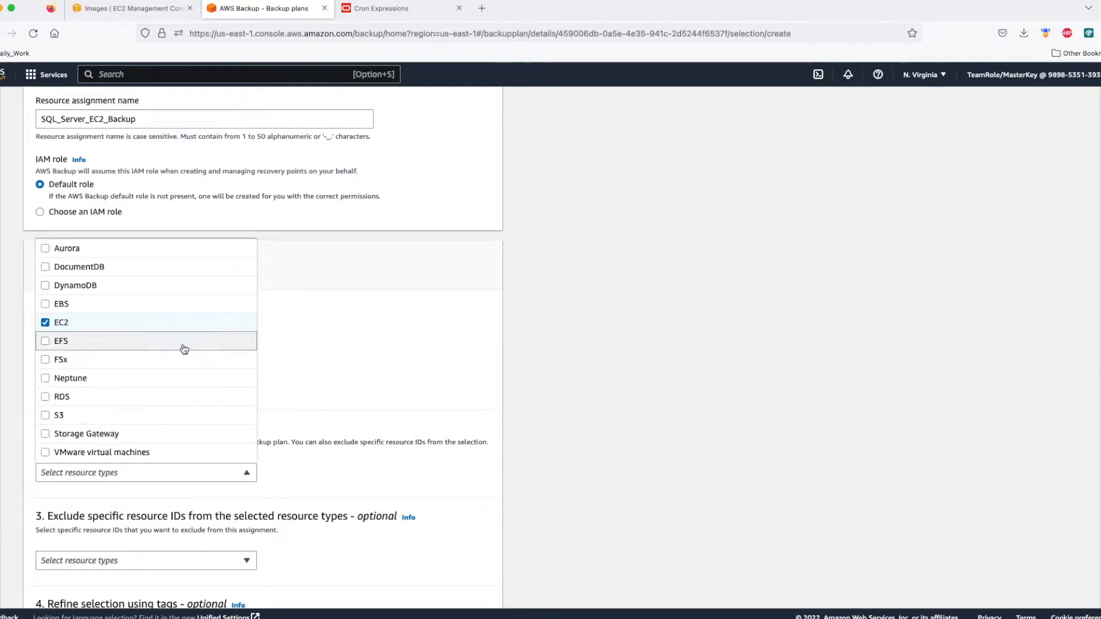
{"action": "left_click", "coordinate": [305, 361]}
{"action": "scroll", "coordinate": [303, 359], "scroll_direction": "down", "scroll_amount": 3}
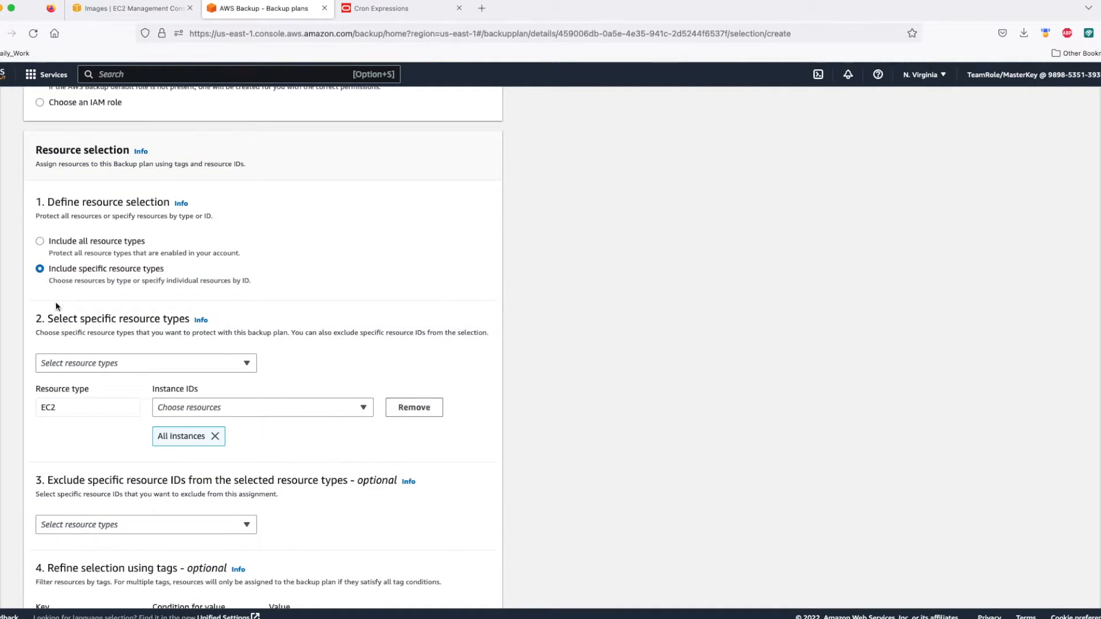
- Try selecting only the SQL_Server_EC2 instance for the assignment and switch the EC2 selection back to All instances
{"action": "left_click", "coordinate": [216, 437]}
{"action": "left_click", "coordinate": [212, 407]}
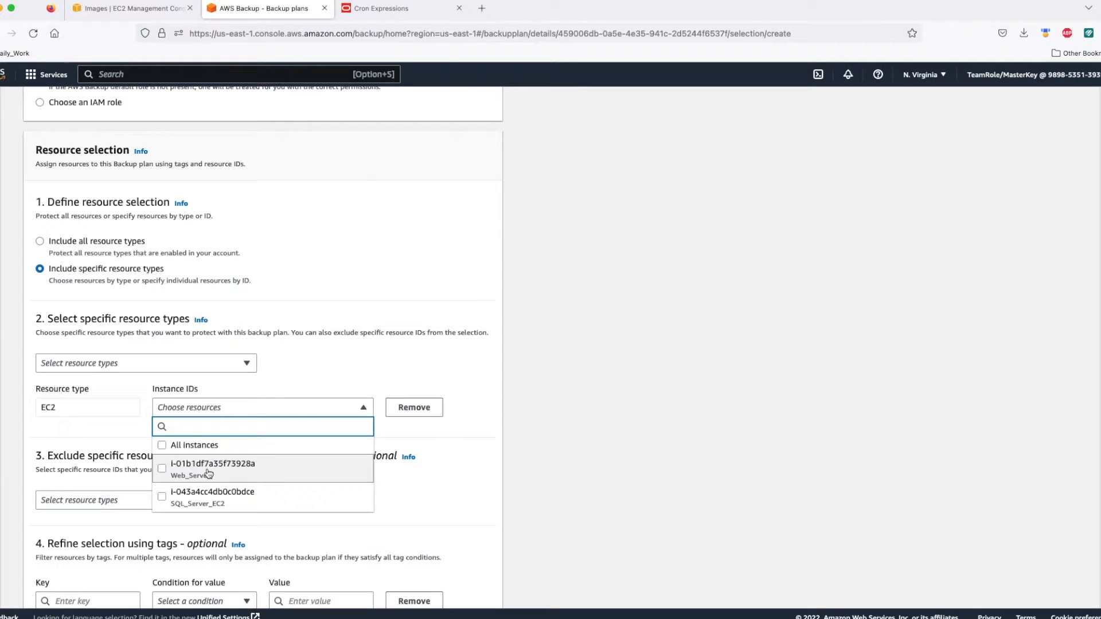
{"action": "left_click", "coordinate": [162, 500]}
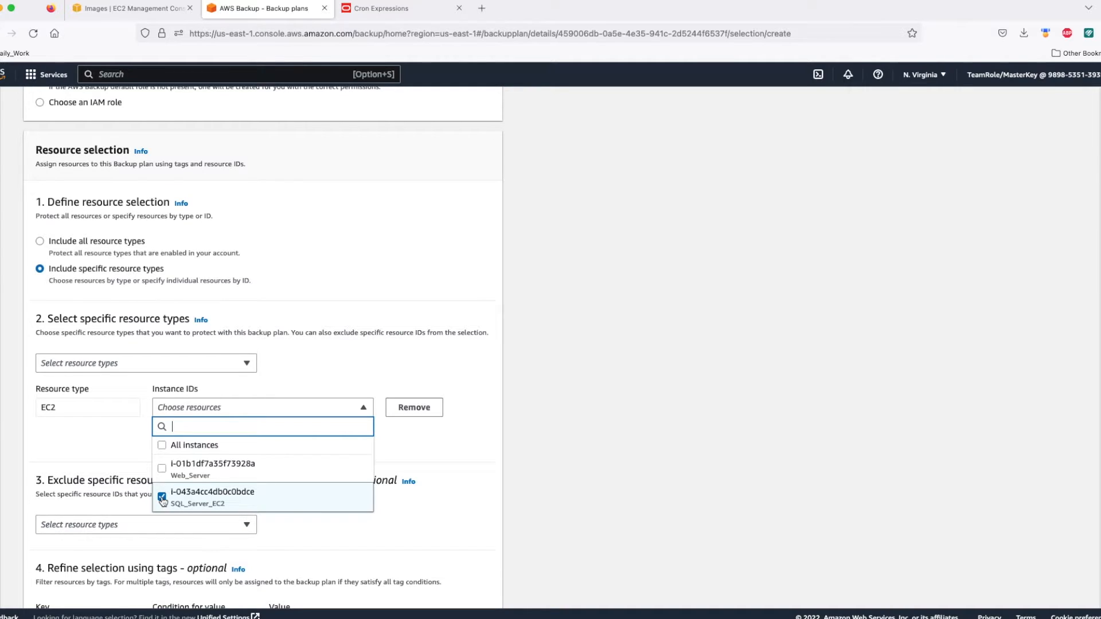
{"action": "left_click", "coordinate": [161, 446]}
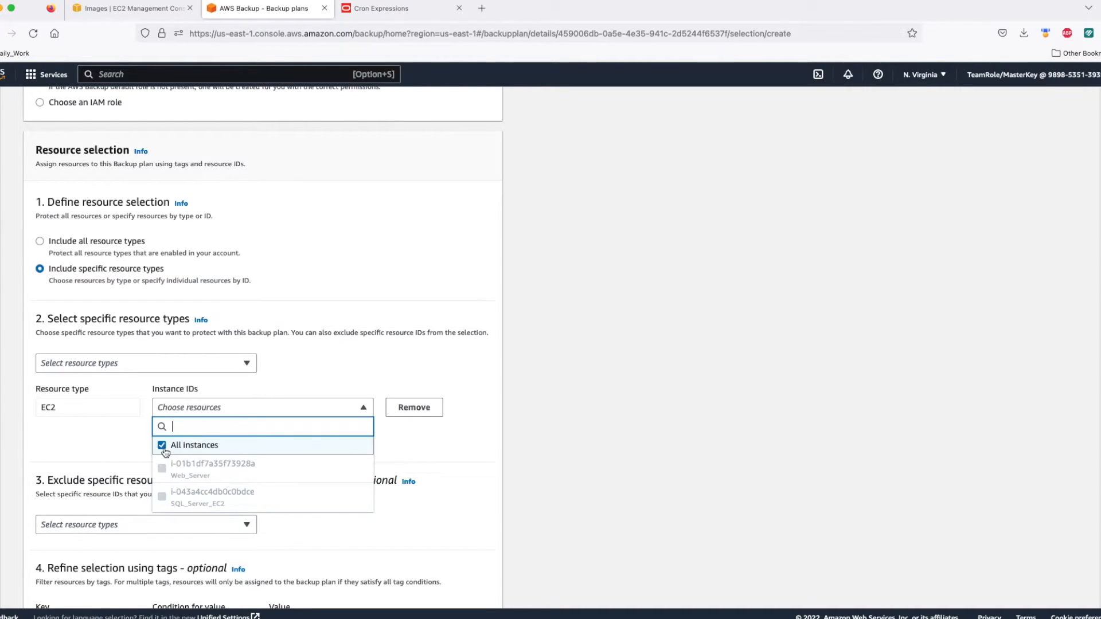
{"action": "left_click", "coordinate": [142, 446]}
{"action": "scroll", "coordinate": [131, 436], "scroll_direction": "down", "scroll_amount": 3}
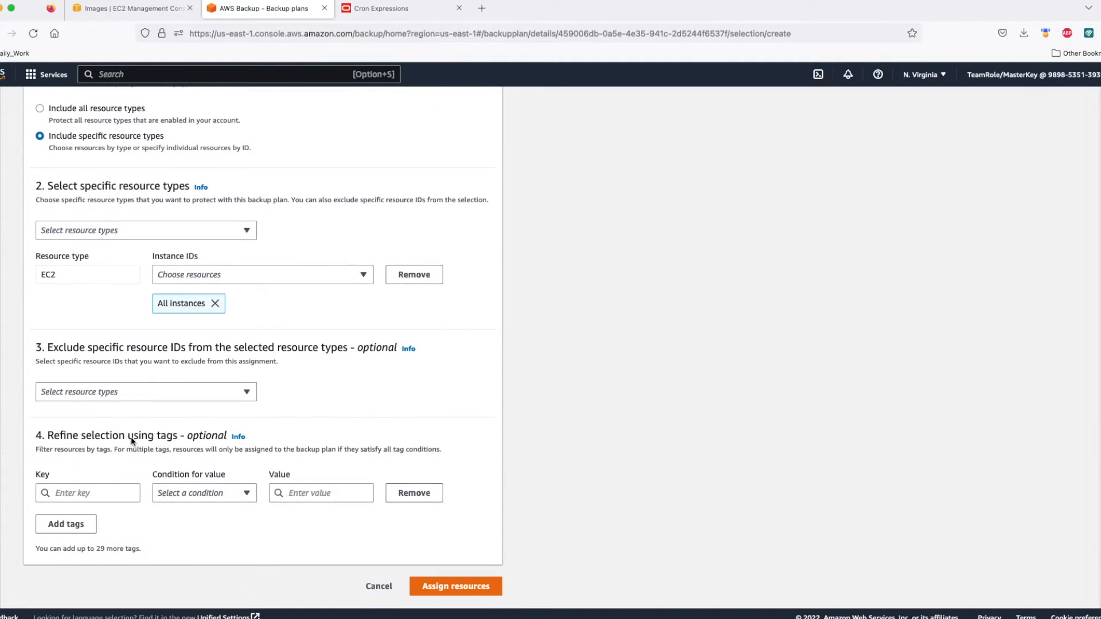
- Limit the assignment to resources whose AWSBackup tag equals Yes and assign the resources to the plan
{"action": "left_click", "coordinate": [77, 492]}
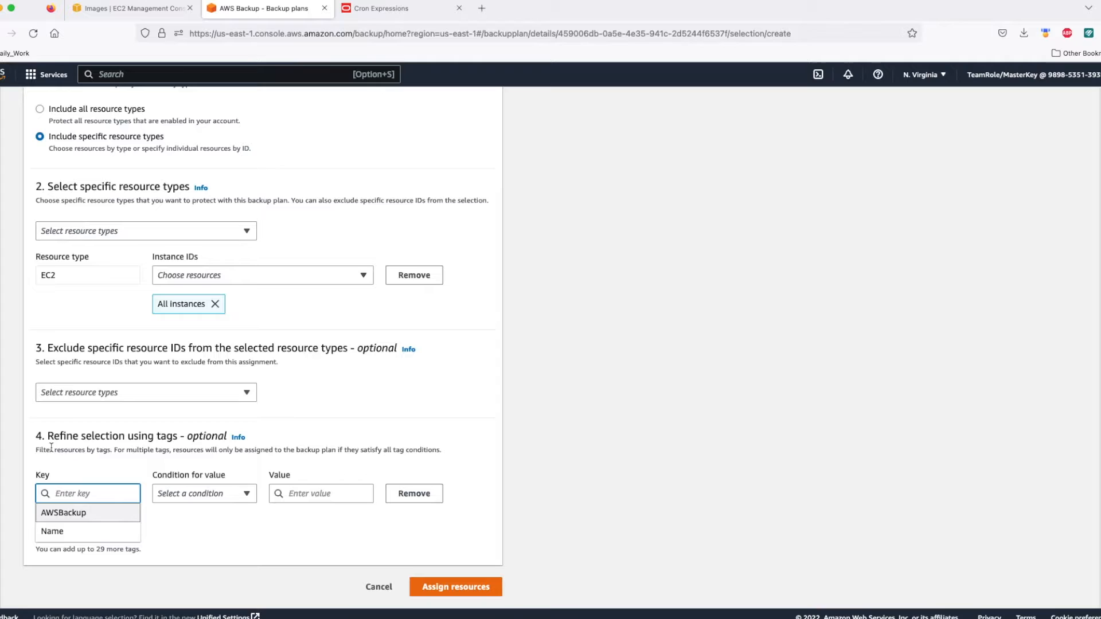
{"action": "left_click", "coordinate": [61, 514]}
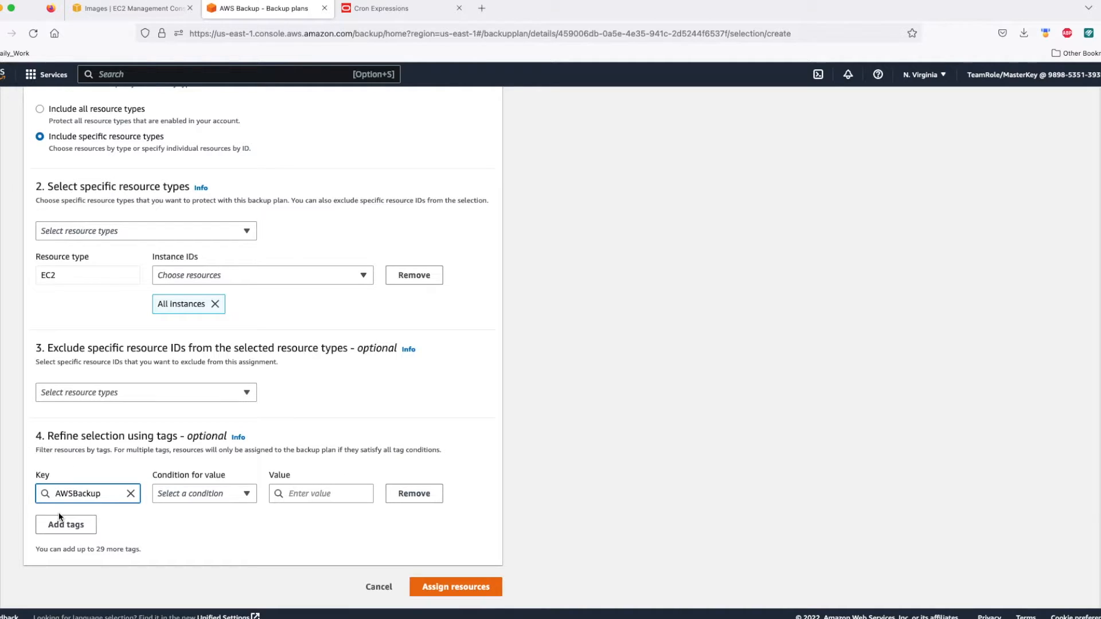
{"action": "left_click", "coordinate": [183, 494]}
{"action": "left_click", "coordinate": [172, 305]}
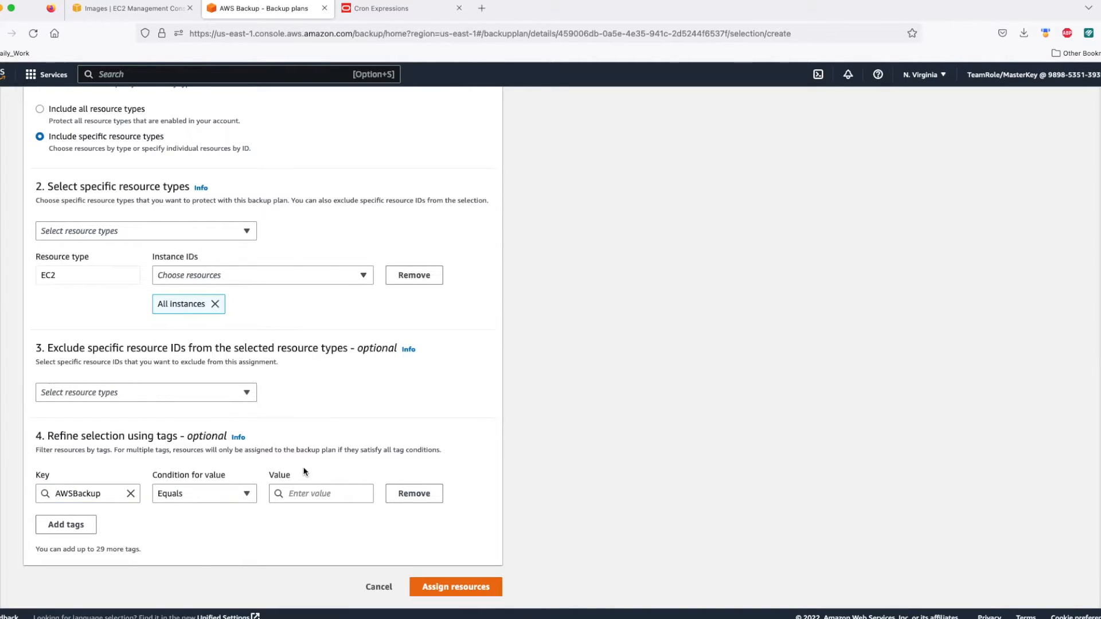
{"action": "left_click", "coordinate": [309, 494]}
{"action": "left_click", "coordinate": [289, 515]}
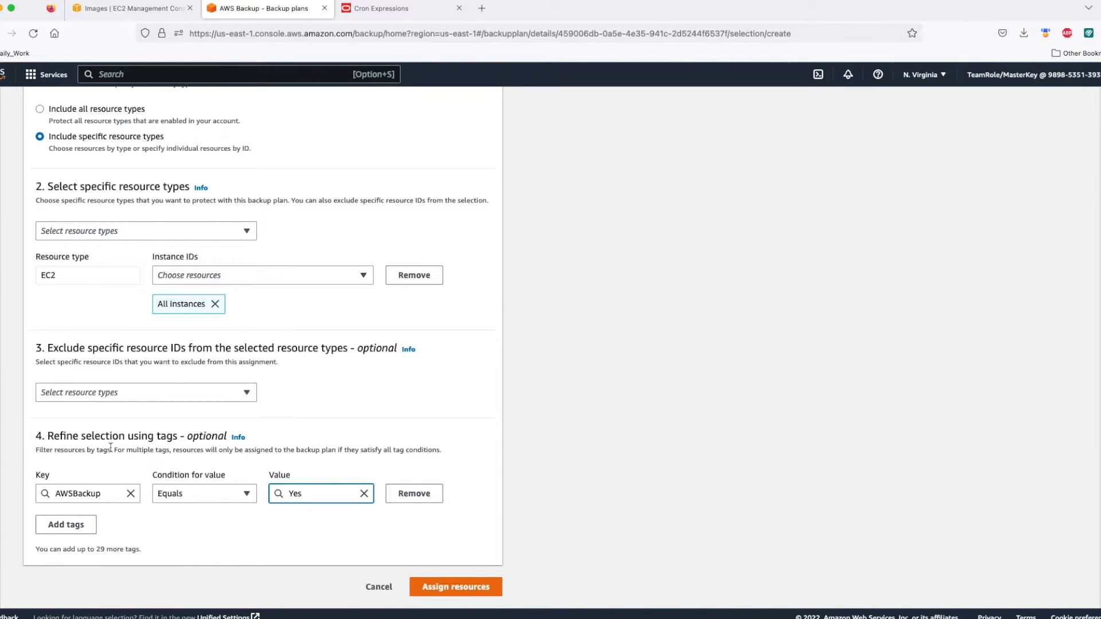
{"action": "left_click", "coordinate": [431, 585]}
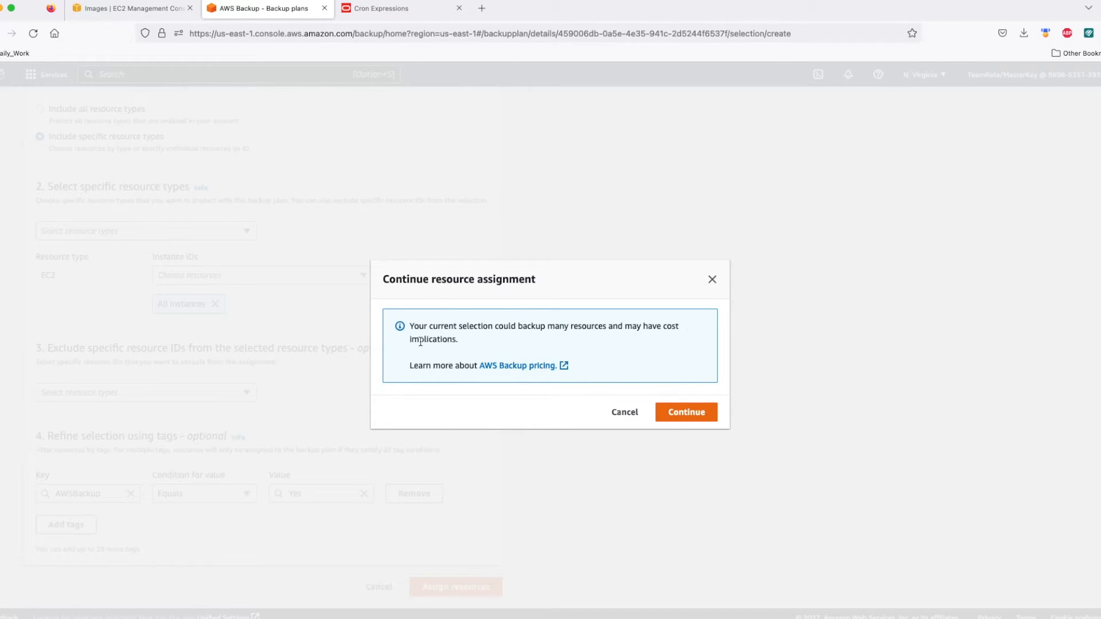
{"action": "left_click", "coordinate": [686, 413]}
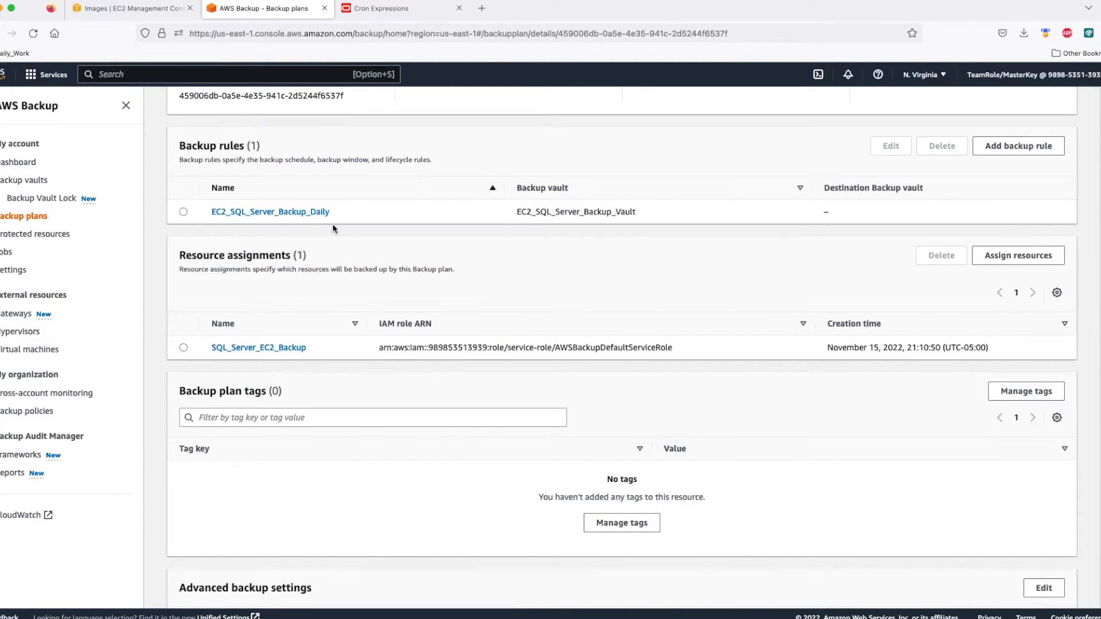
- Check the backup jobs and return to the list of backup plans
{"action": "scroll", "coordinate": [333, 230], "scroll_direction": "up", "scroll_amount": 5}
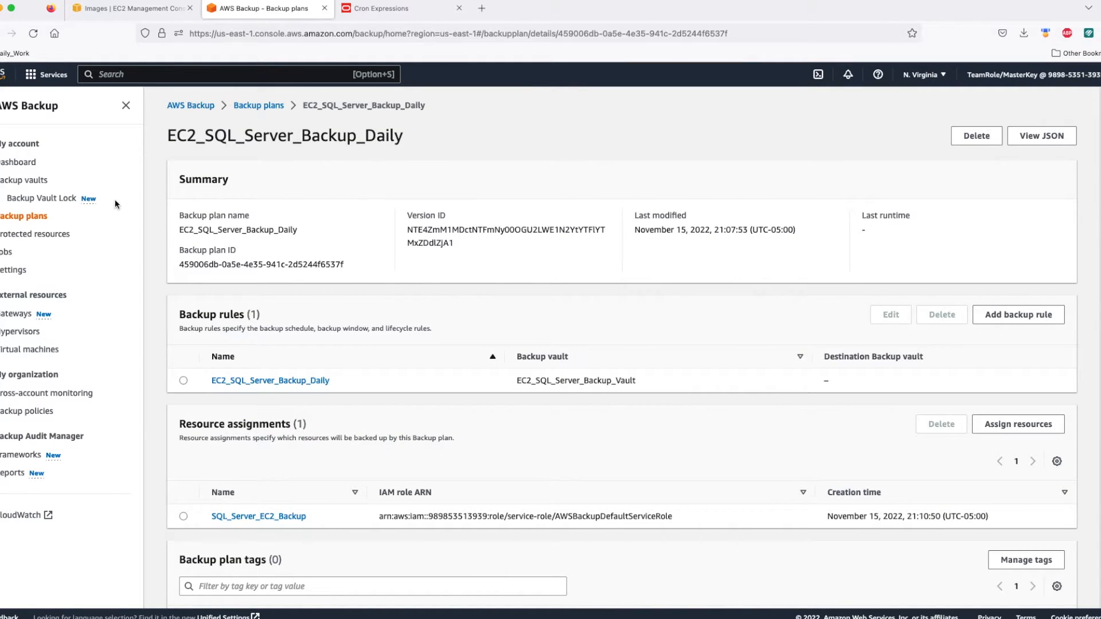
{"action": "left_click", "coordinate": [7, 252]}
{"action": "left_click", "coordinate": [20, 216]}
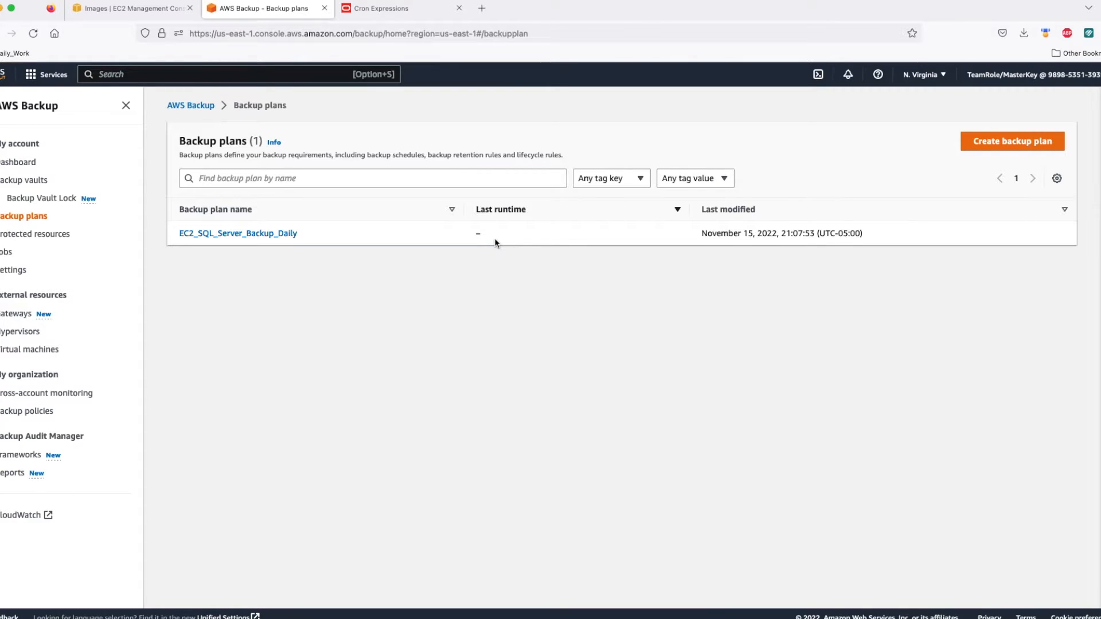
- Start building a new backup plan from scratch and name it SQL_Server_EBS_Volme_backup_Plan
{"action": "left_click", "coordinate": [990, 142]}
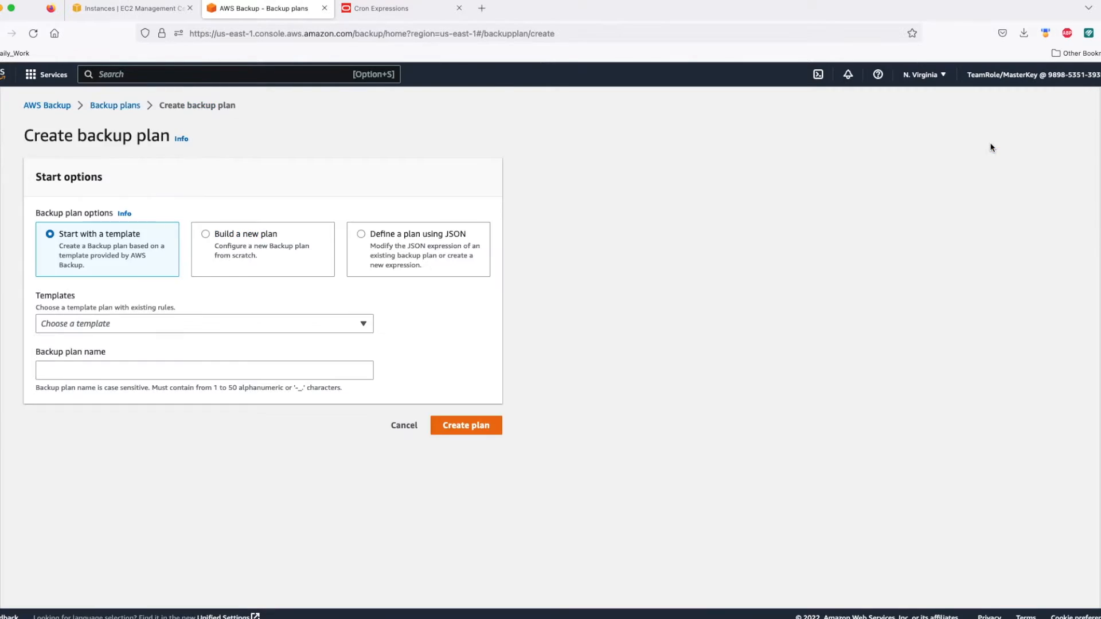
{"action": "left_click", "coordinate": [206, 235]}
{"action": "left_click", "coordinate": [72, 314]}
{"action": "type", "text": "SQL_Server_EBS_Volme_backup_Plan"}
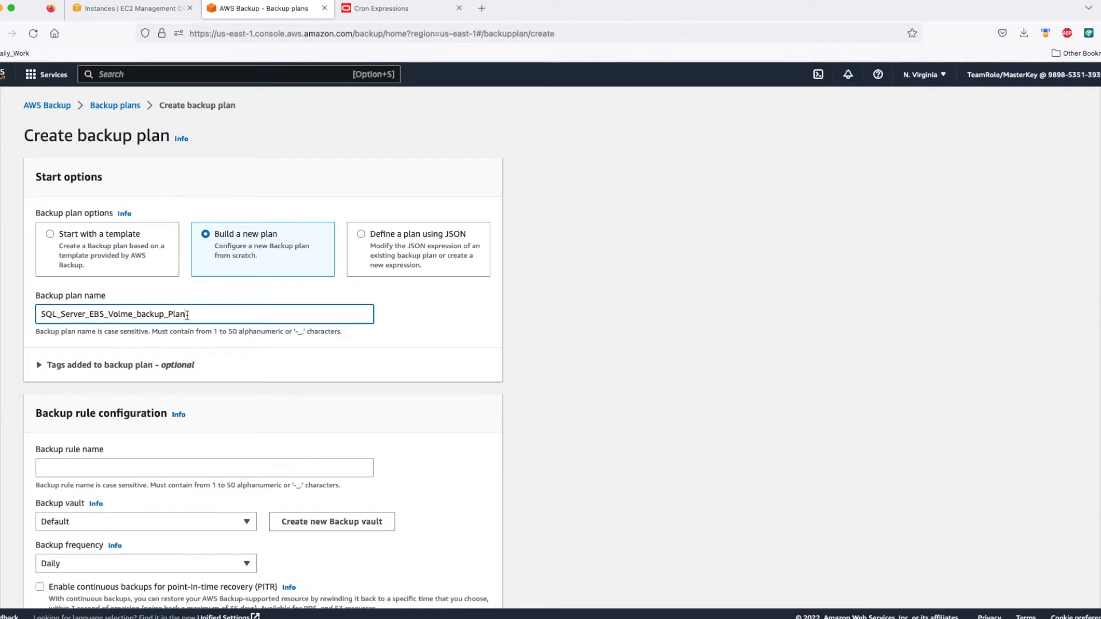
- Copy the backup plan name and reuse it as the backup rule name
{"action": "scroll", "coordinate": [155, 319], "scroll_direction": "down", "scroll_amount": 3}
{"action": "left_click_drag", "start_coordinate": [190, 229], "coordinate": [41, 230]}
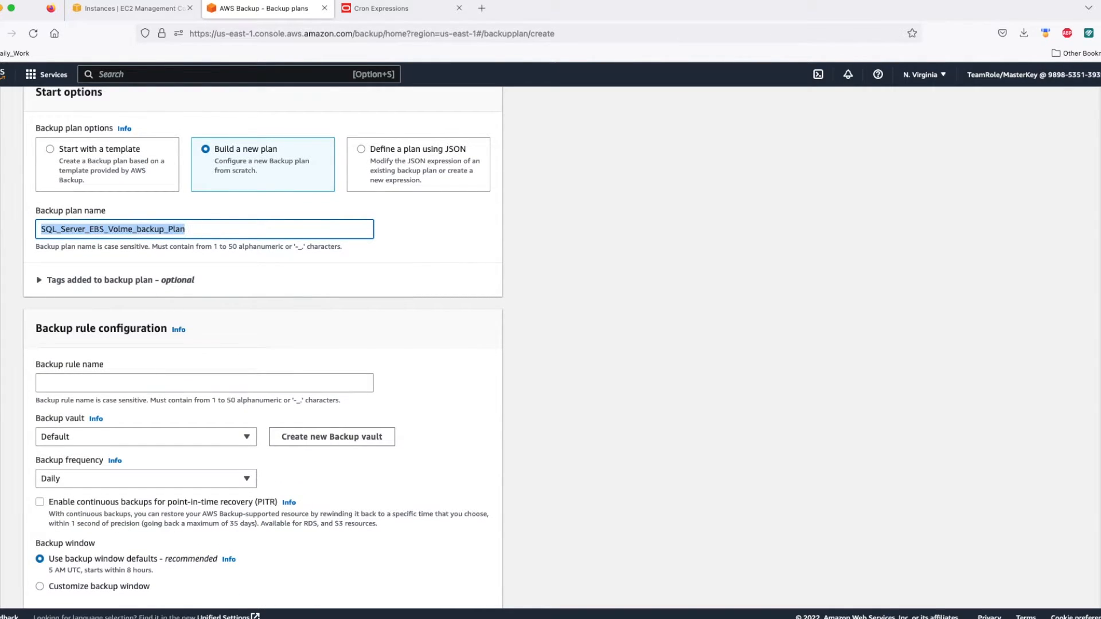
{"action": "key", "text": "super+c"}
{"action": "left_click", "coordinate": [54, 376]}
{"action": "key", "text": "super+v"}
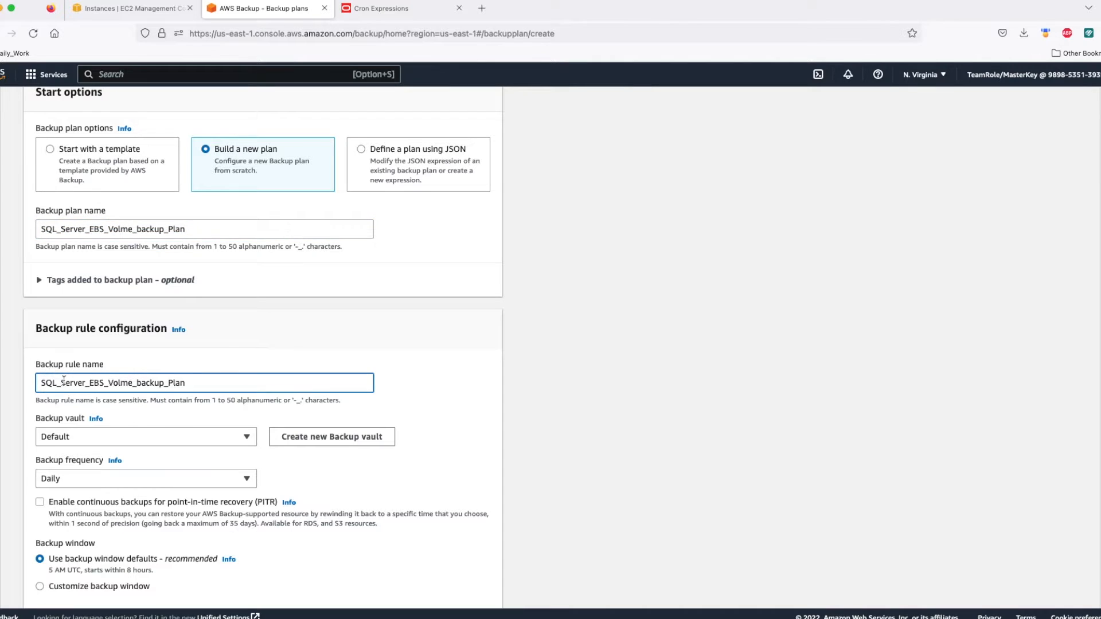
- Set the rule's backup vault to EC2_SQL_Server_Backup_Vault and its backup frequency to Hourly
{"action": "left_click", "coordinate": [72, 437]}
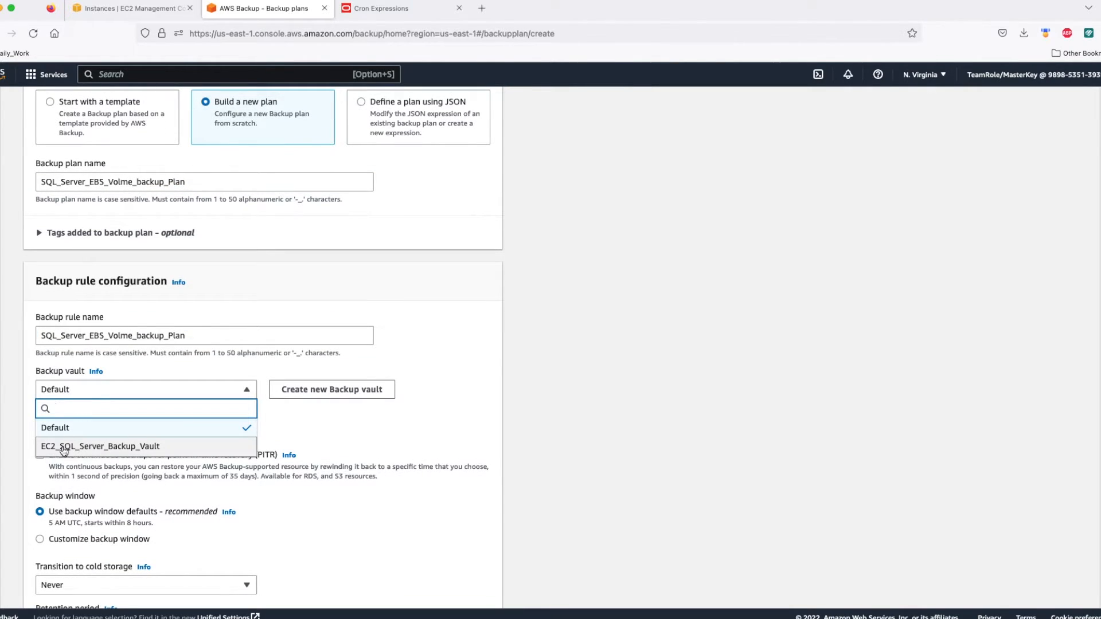
{"action": "left_click", "coordinate": [143, 450]}
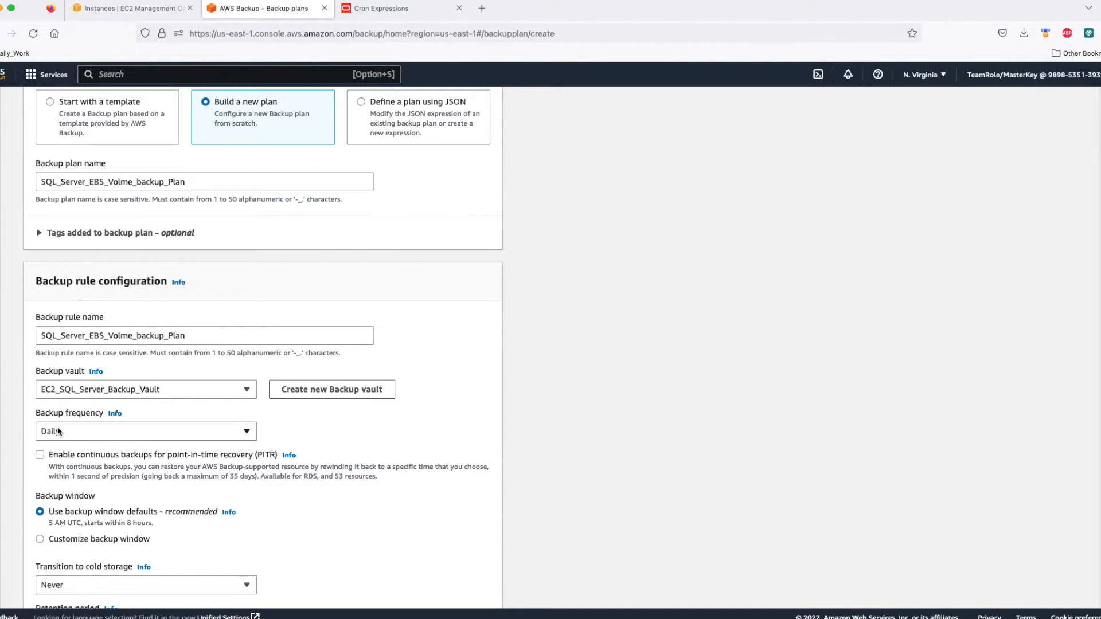
{"action": "left_click", "coordinate": [57, 431]}
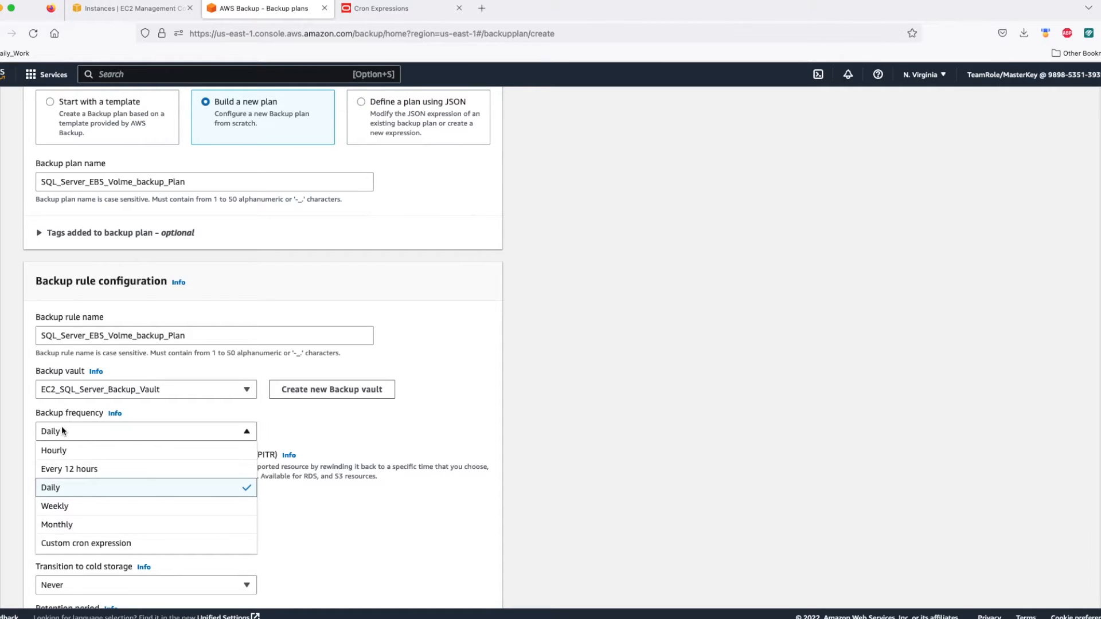
{"action": "left_click", "coordinate": [54, 451]}
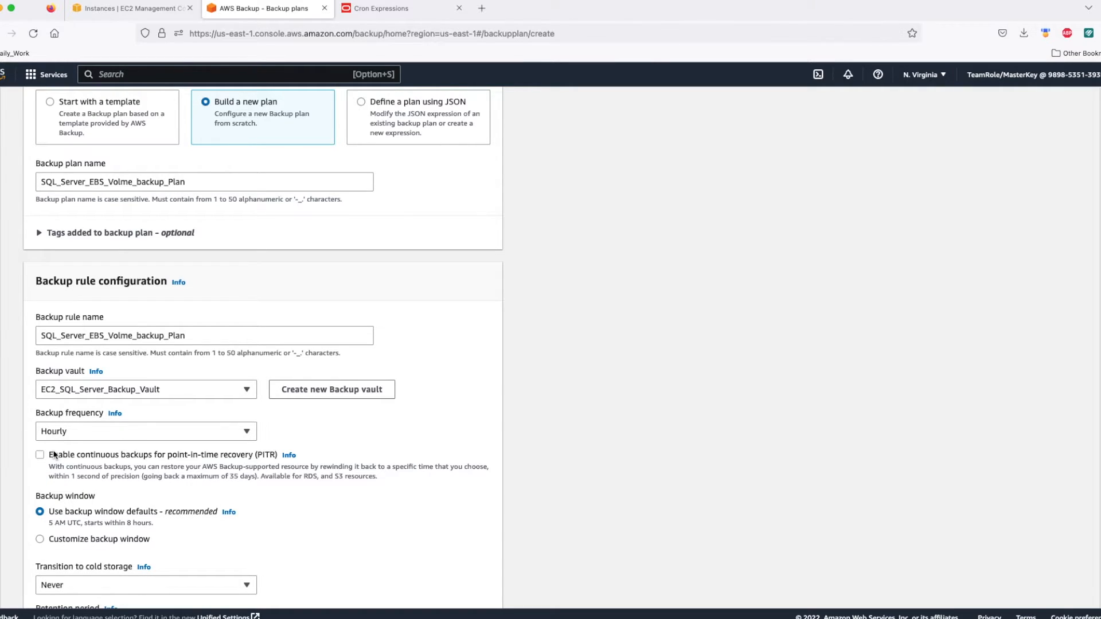
- Keep the transition to cold storage at Never and set the retention period to 1 day
{"action": "scroll", "coordinate": [57, 435], "scroll_direction": "down", "scroll_amount": 3}
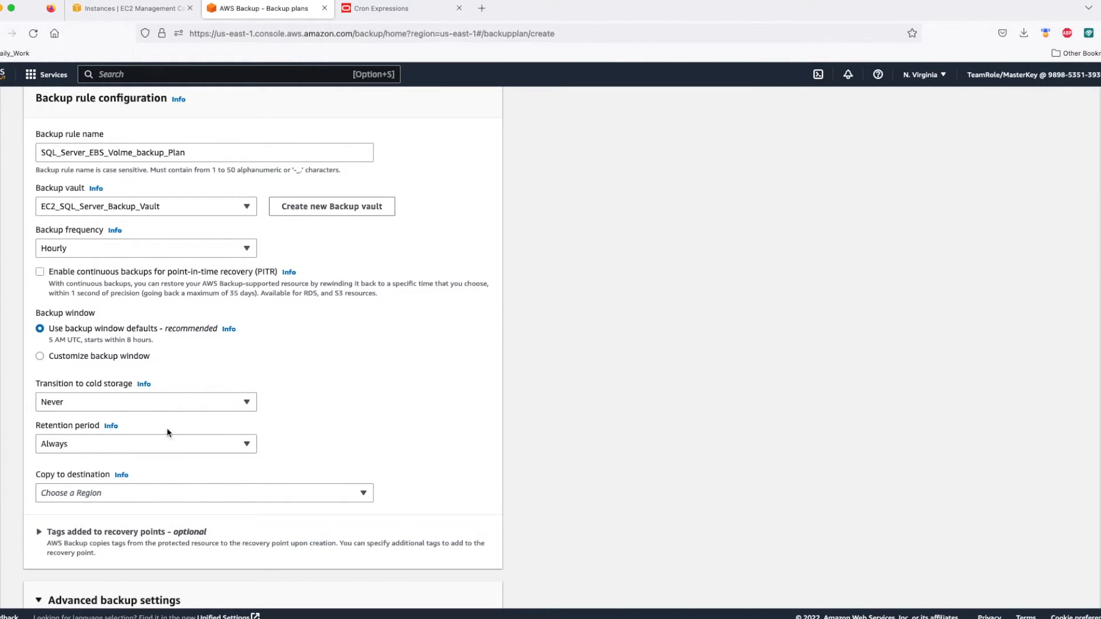
{"action": "left_click", "coordinate": [79, 403]}
{"action": "left_click", "coordinate": [68, 423]}
{"action": "left_click", "coordinate": [67, 443]}
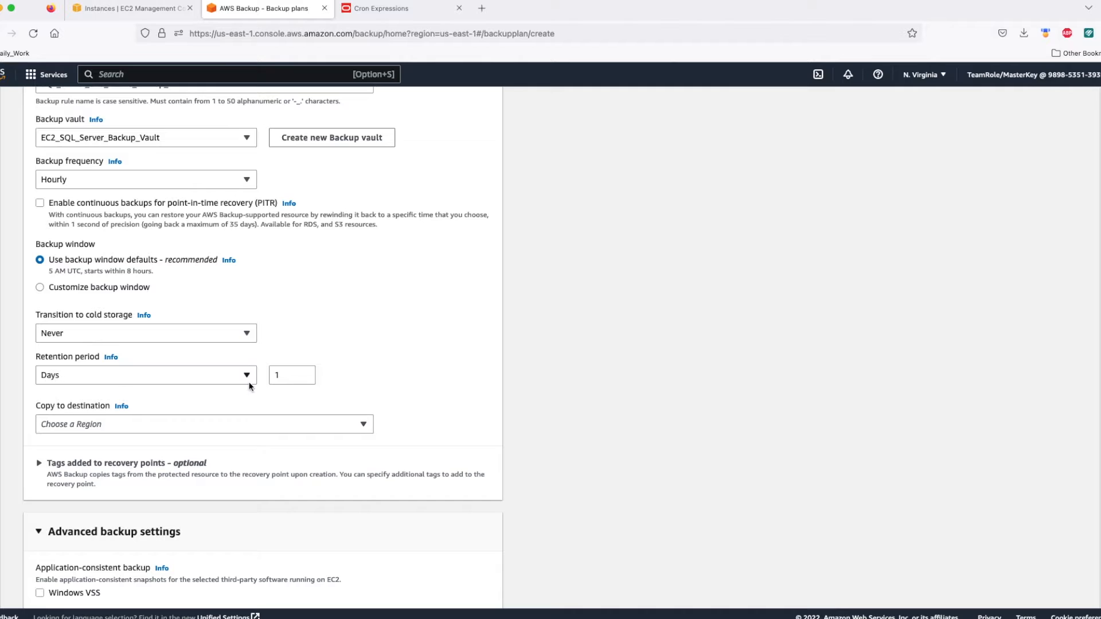
- Enable Windows VSS for the EBS volume plan and create the plan
{"action": "scroll", "coordinate": [254, 471], "scroll_direction": "down", "scroll_amount": 3}
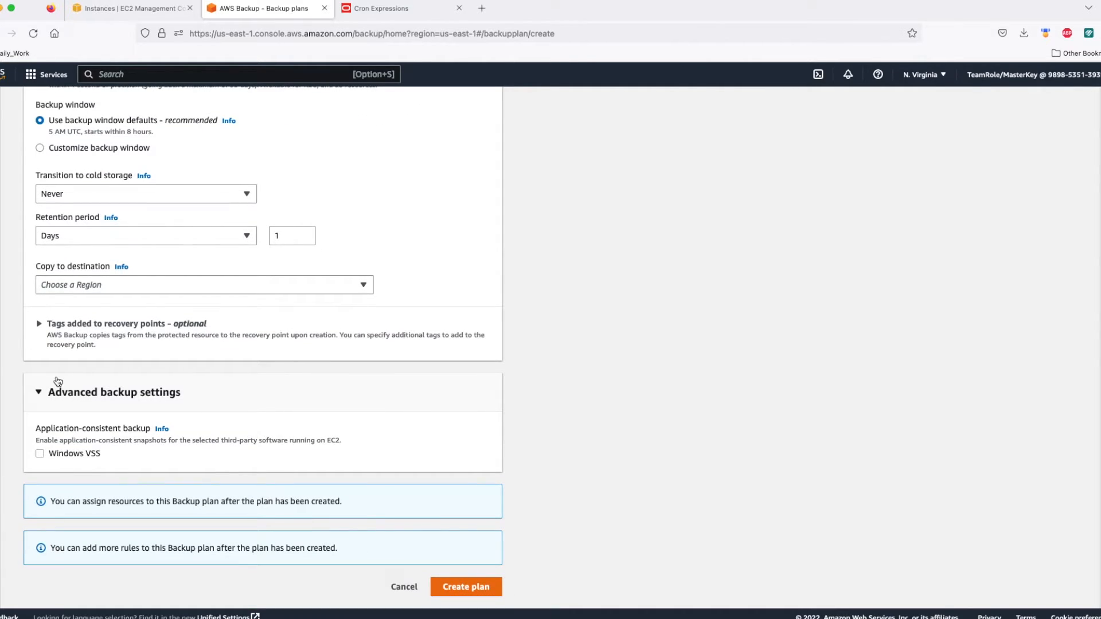
{"action": "left_click", "coordinate": [39, 454]}
{"action": "left_click", "coordinate": [463, 589]}
- Name the new plan's resource assignment EC2_SQL_Server_EBS_Volume
{"action": "scroll", "coordinate": [367, 485], "scroll_direction": "up", "scroll_amount": 2}
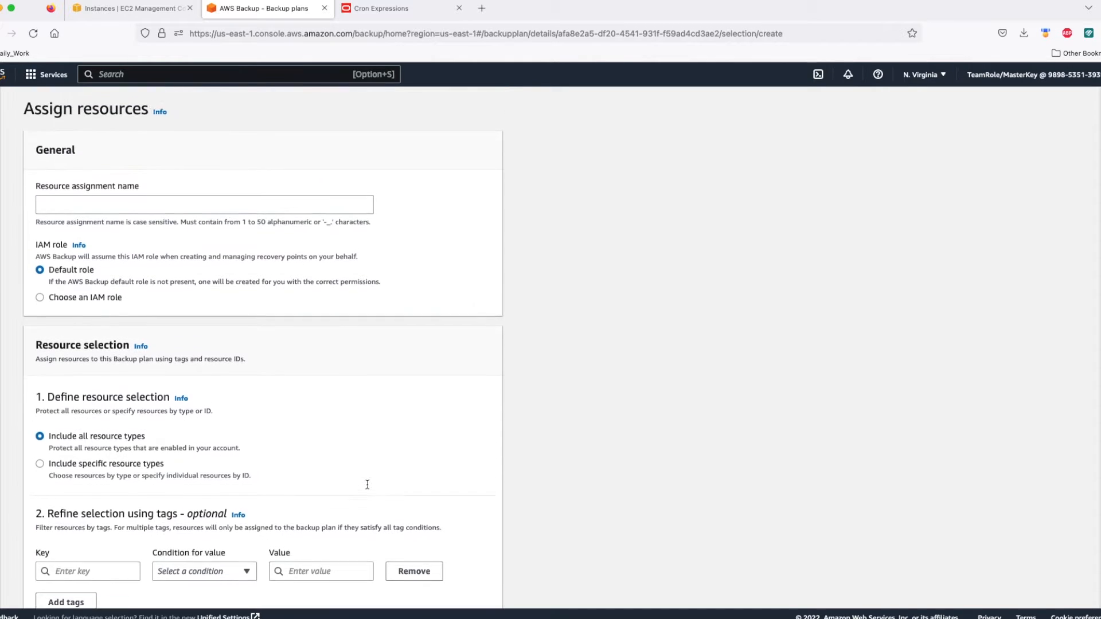
{"action": "scroll", "coordinate": [367, 485], "scroll_direction": "up", "scroll_amount": 2}
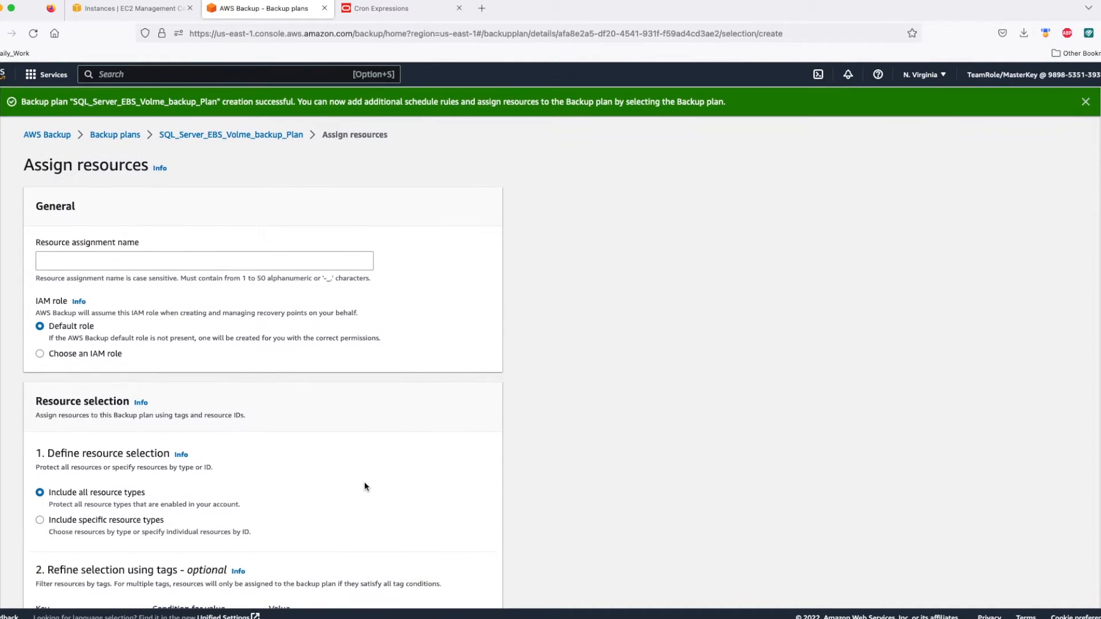
{"action": "left_click", "coordinate": [68, 257]}
{"action": "type", "text": "EC2_SQL_Server_EBS_Volume"}
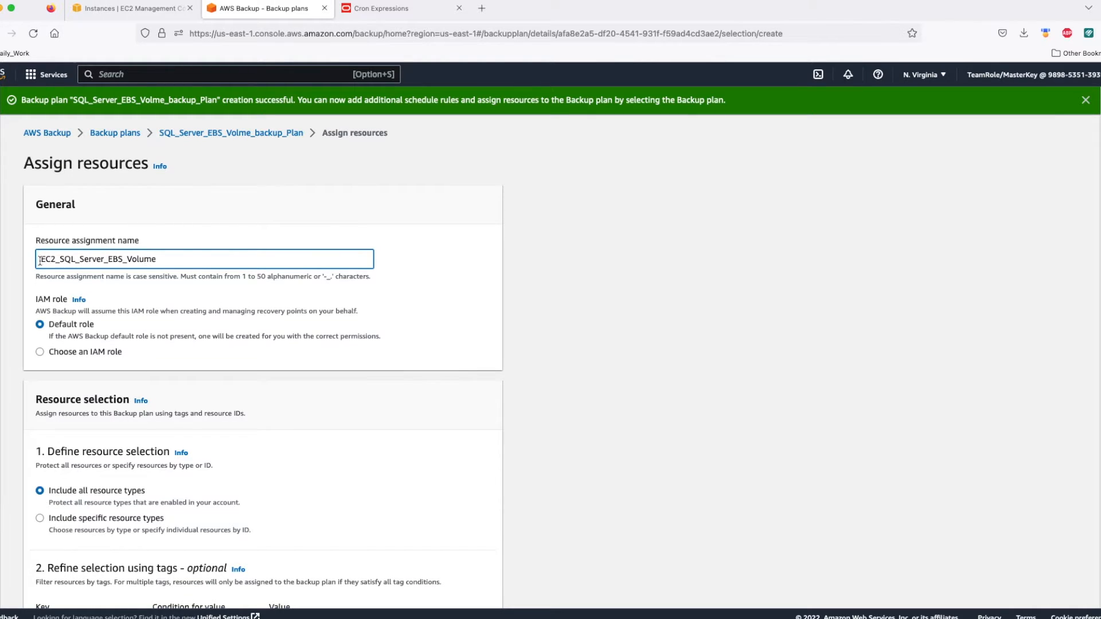
{"action": "left_click_drag", "start_coordinate": [150, 258], "coordinate": [8, 259]}
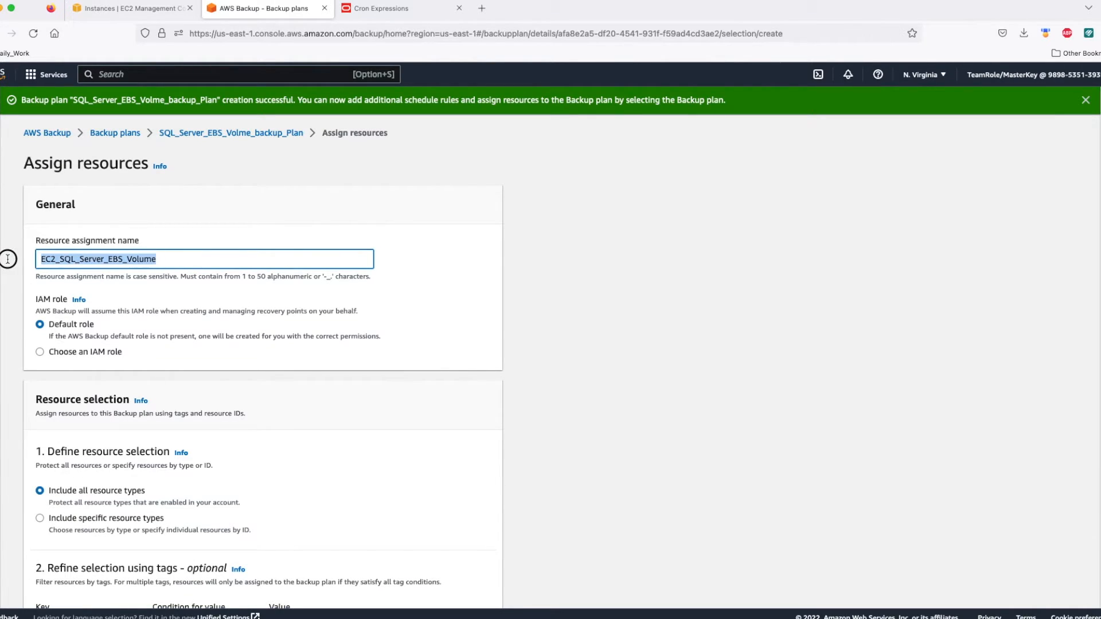
- Restrict the resource assignment to specific resource types and select EBS
{"action": "scroll", "coordinate": [116, 351], "scroll_direction": "down", "scroll_amount": 3}
{"action": "left_click", "coordinate": [86, 385]}
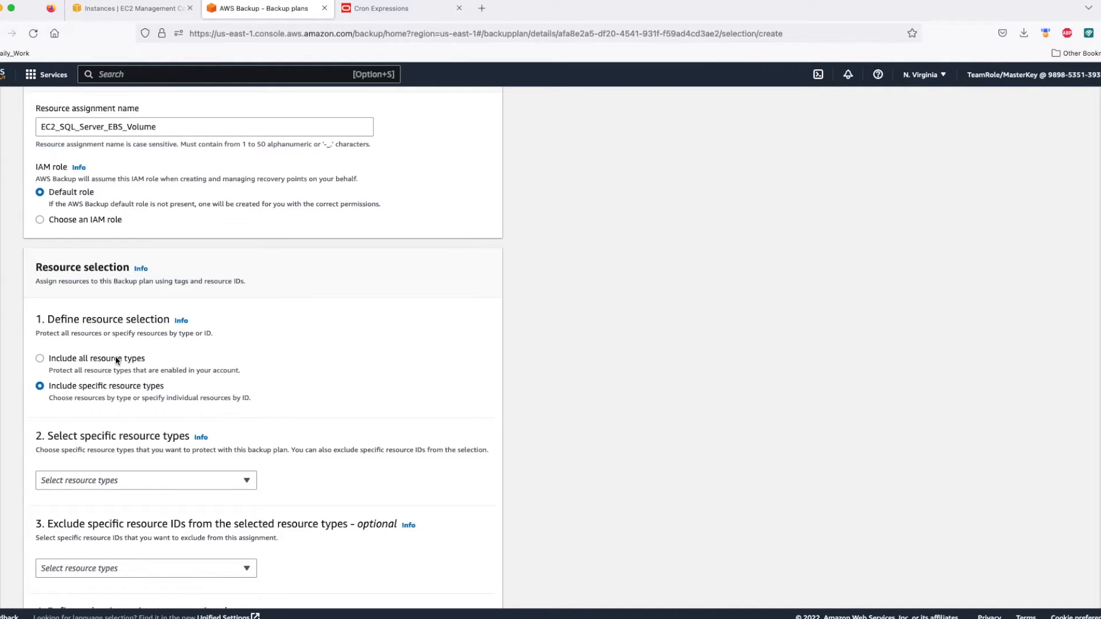
{"action": "scroll", "coordinate": [114, 359], "scroll_direction": "down", "scroll_amount": 2}
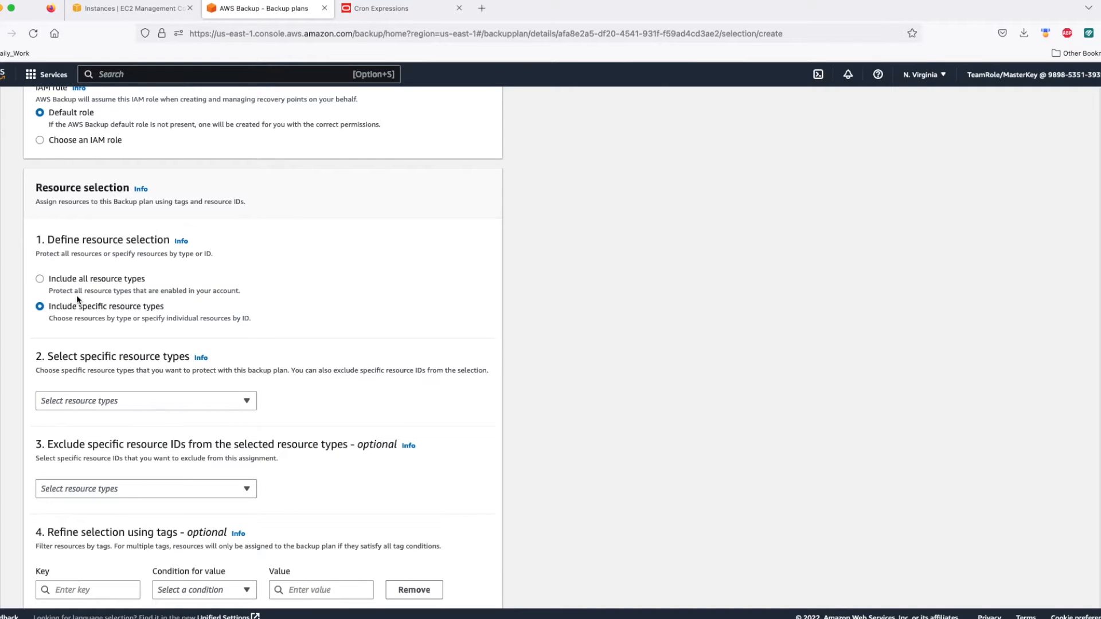
{"action": "left_click", "coordinate": [81, 401]}
{"action": "left_click", "coordinate": [46, 233]}
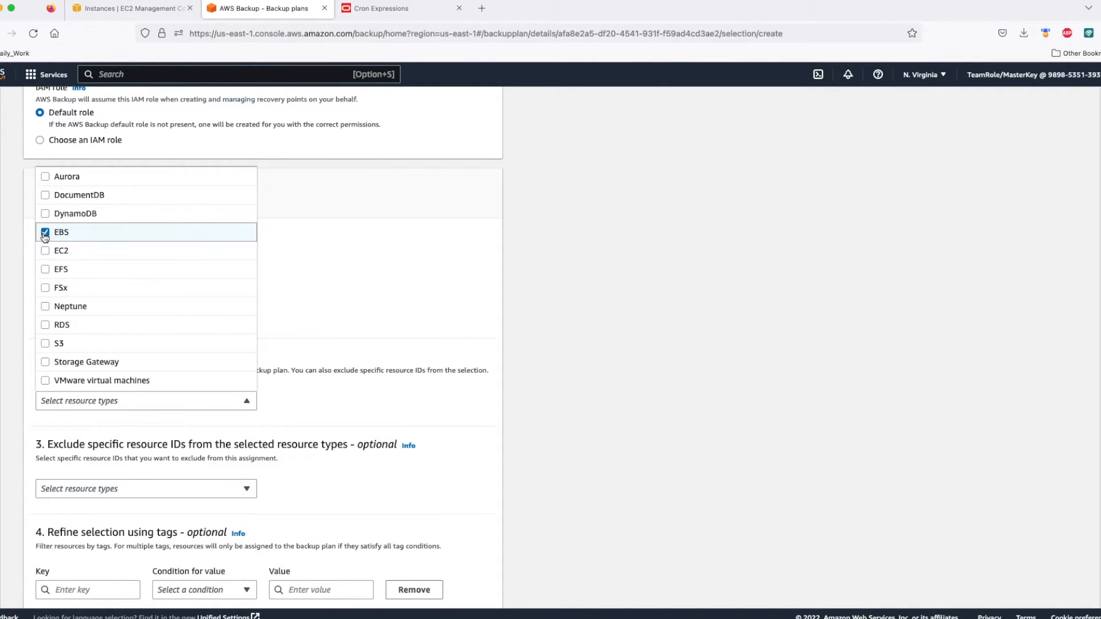
{"action": "left_click", "coordinate": [308, 273]}
- Clear the All volumes selection, list the individual EBS volumes and select All volumes again
{"action": "scroll", "coordinate": [260, 358], "scroll_direction": "down", "scroll_amount": 3}
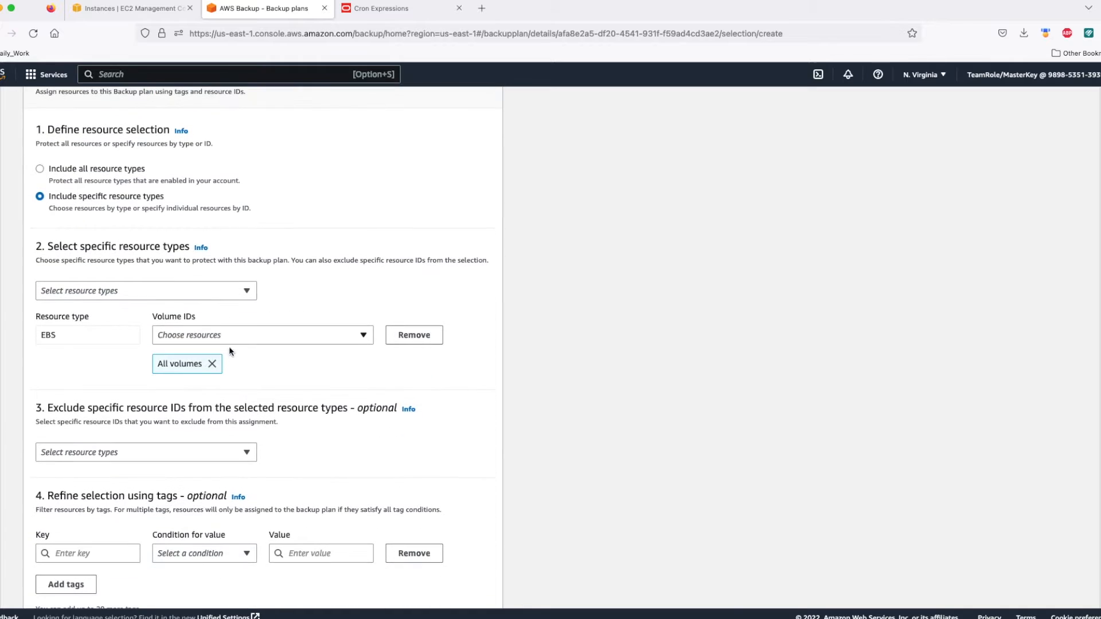
{"action": "left_click", "coordinate": [212, 363]}
{"action": "left_click", "coordinate": [216, 336]}
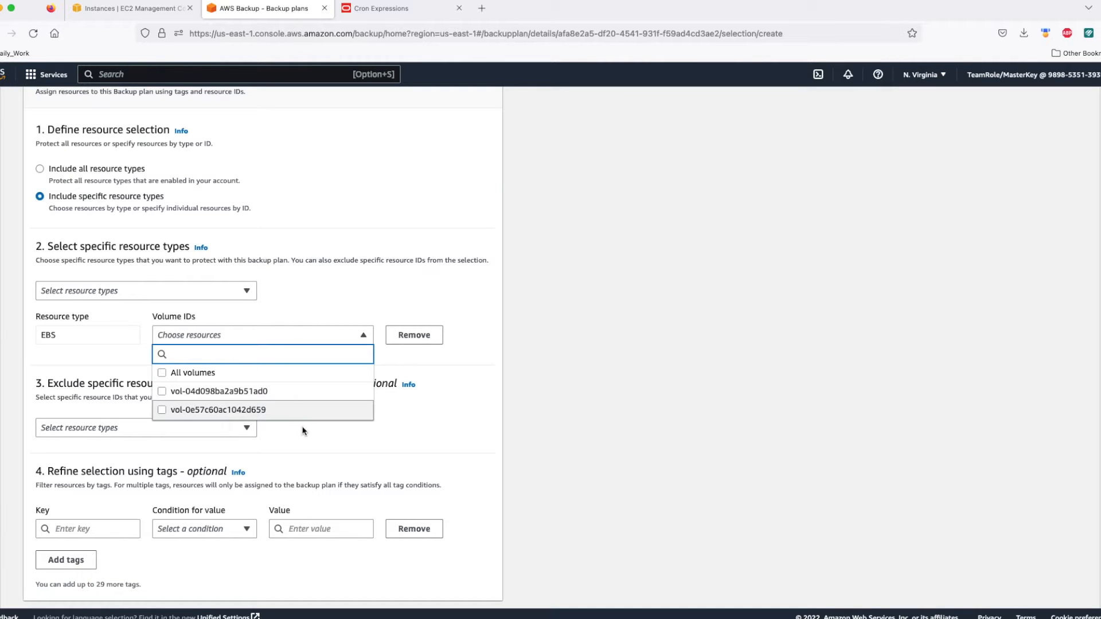
{"action": "left_click", "coordinate": [199, 374]}
{"action": "left_click", "coordinate": [280, 456]}
- Limit the EBS assignment to volumes whose AWSBackup tag equals Yes and assign them to the plan
{"action": "scroll", "coordinate": [279, 456], "scroll_direction": "down", "scroll_amount": 2}
{"action": "left_click", "coordinate": [77, 495]}
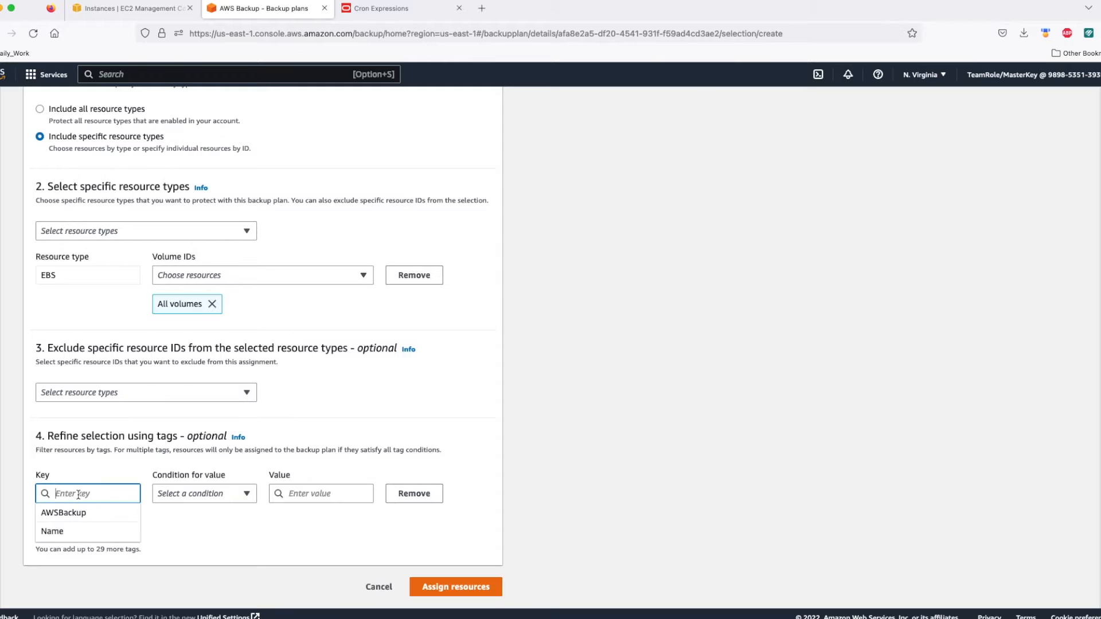
{"action": "left_click", "coordinate": [60, 510]}
{"action": "left_click", "coordinate": [184, 495]}
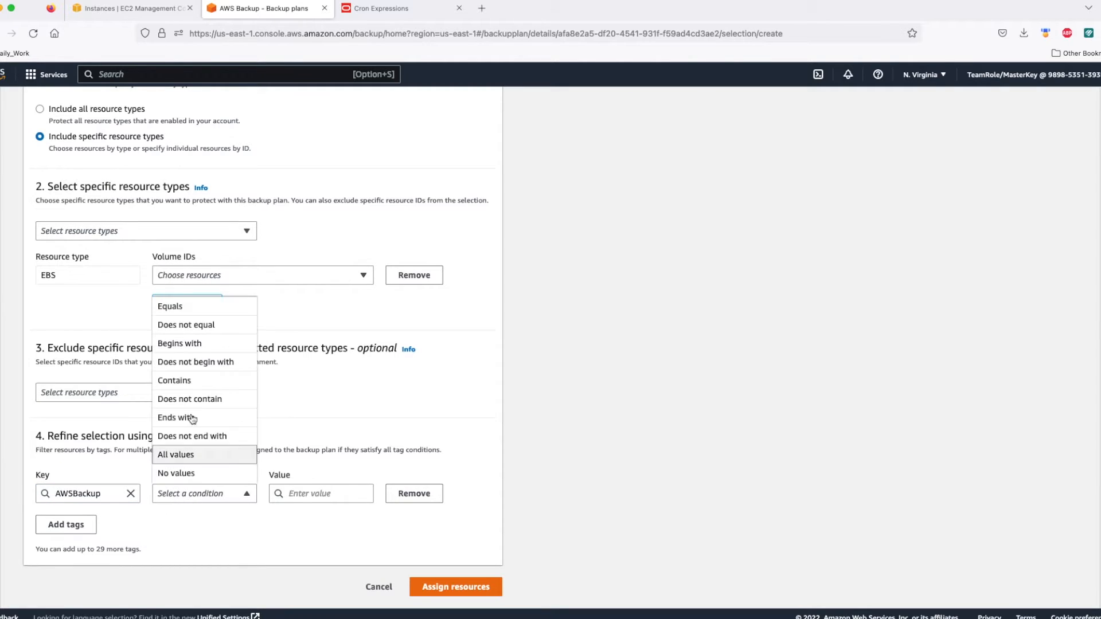
{"action": "left_click", "coordinate": [174, 304]}
{"action": "left_click", "coordinate": [291, 493]}
{"action": "type", "text": "Yes"}
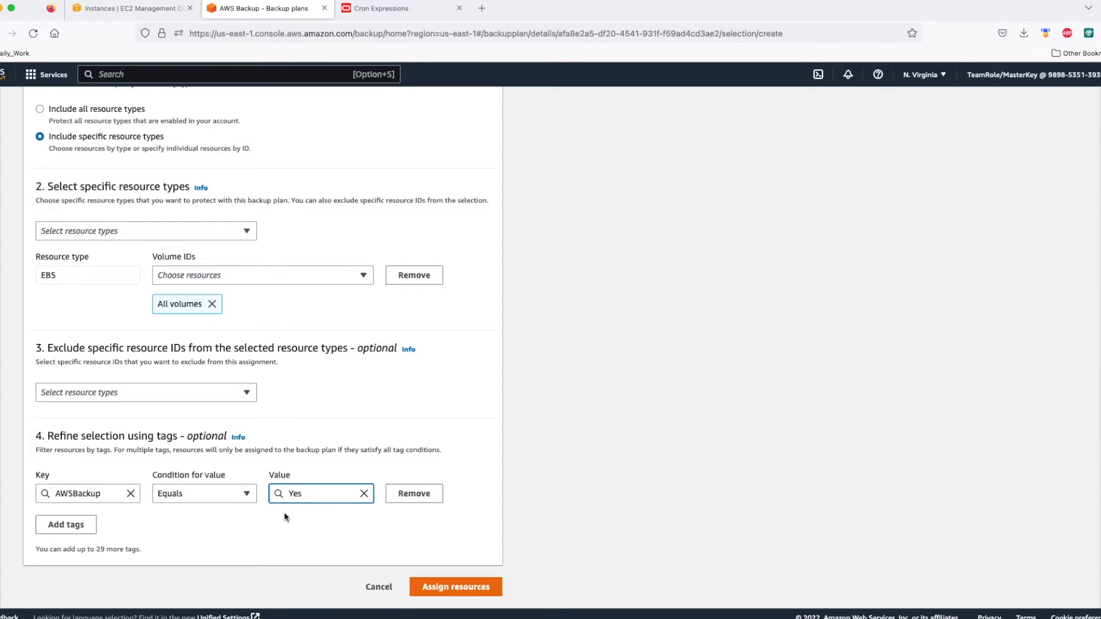
{"action": "left_click", "coordinate": [449, 591]}
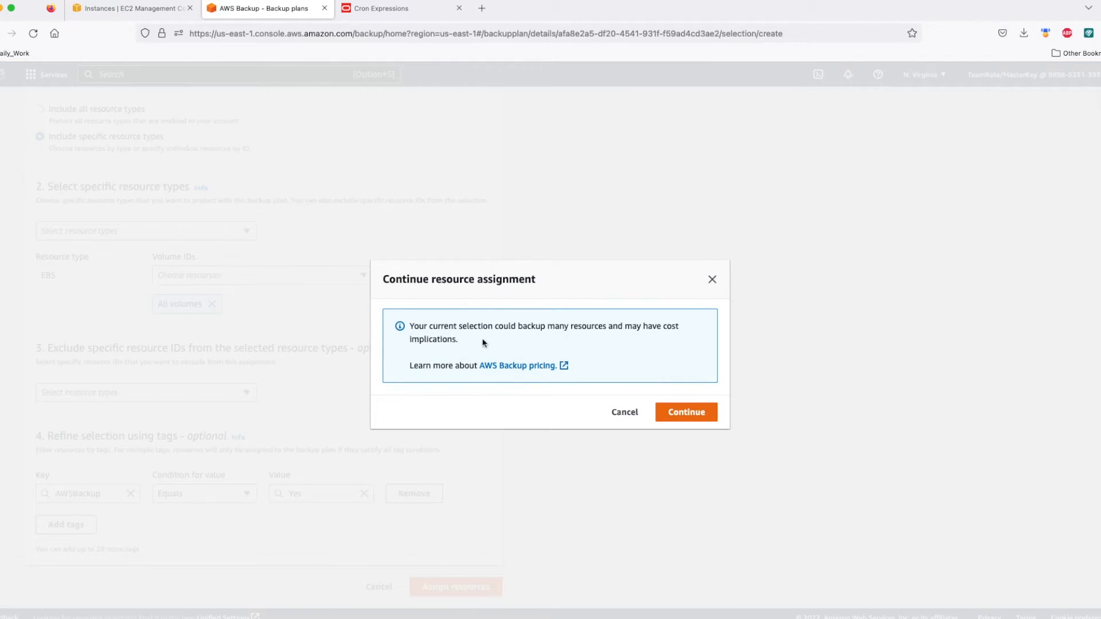
{"action": "left_click", "coordinate": [685, 412]}
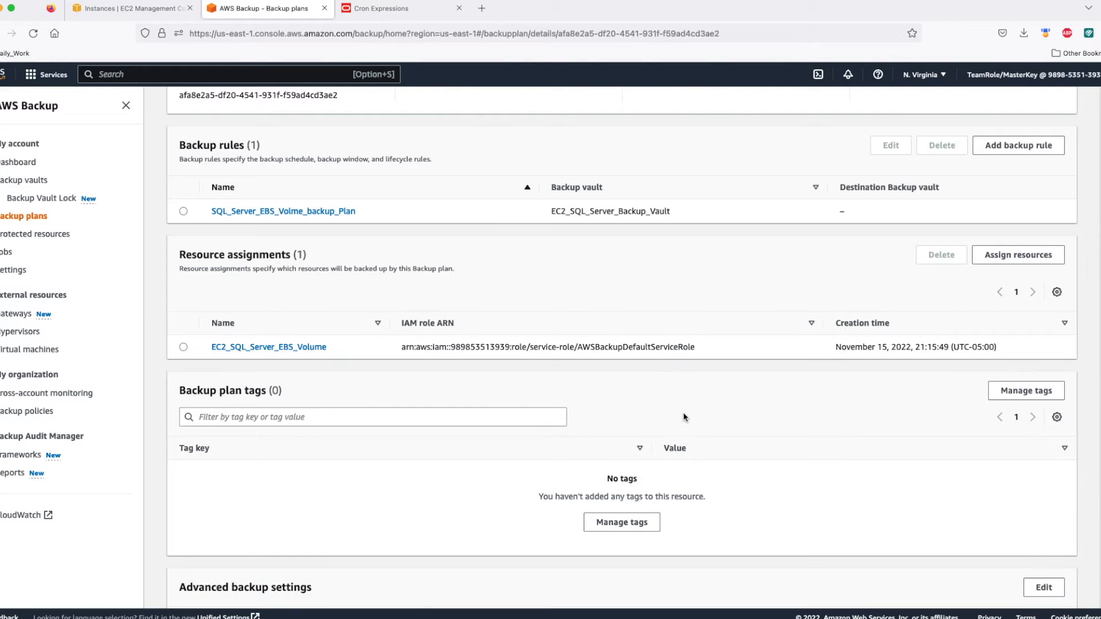
- Check the backup jobs and open the list of backup vaults
{"action": "left_click", "coordinate": [33, 221]}
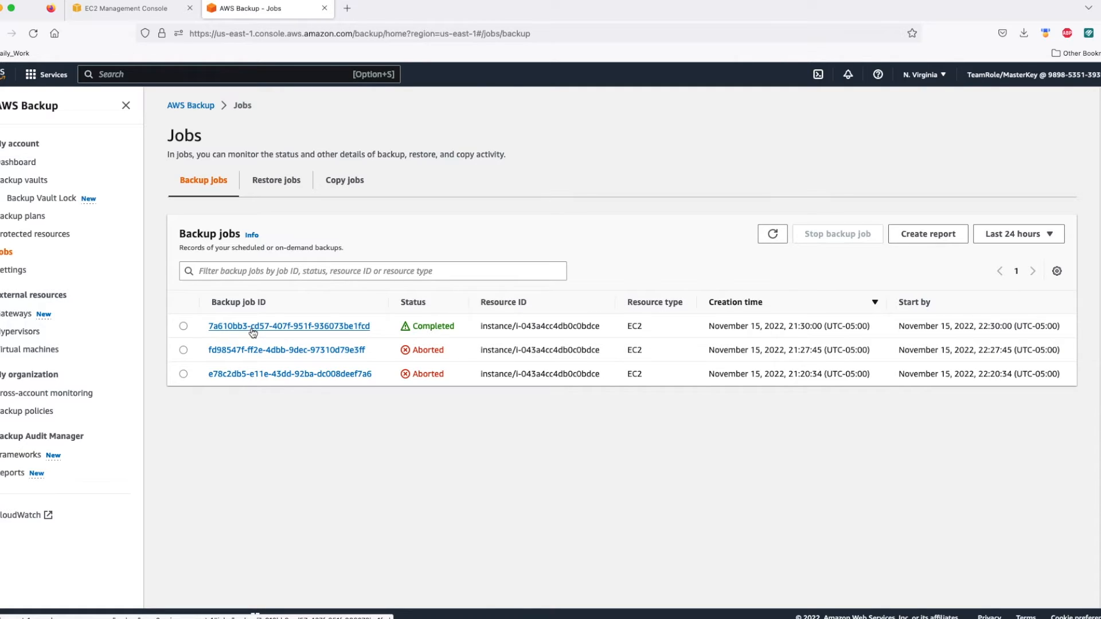
{"action": "left_click", "coordinate": [35, 183]}
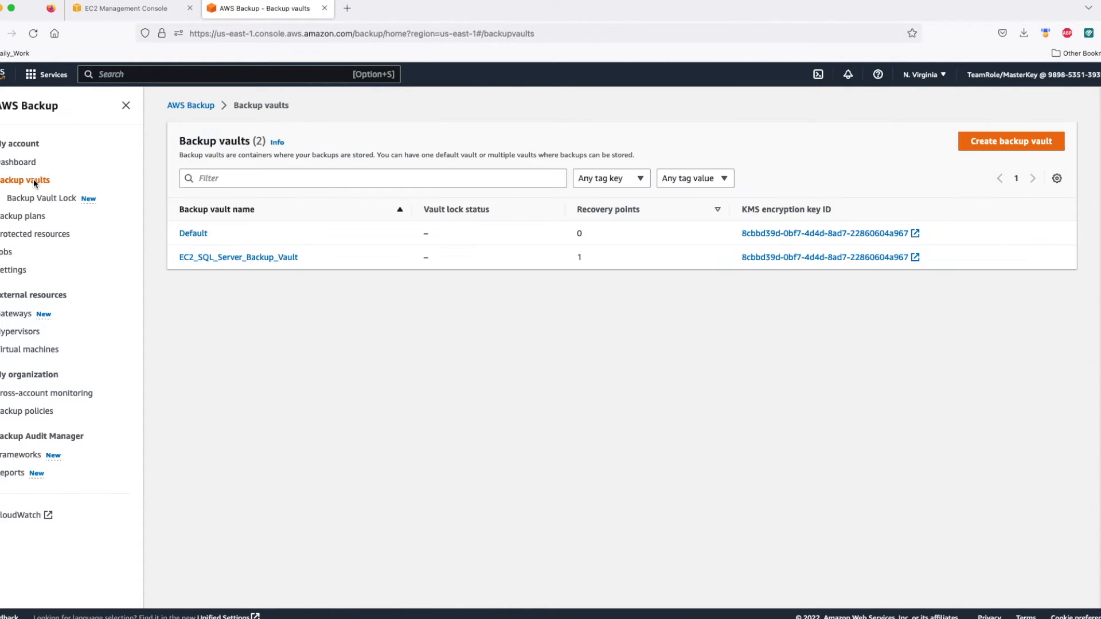
- Open the EC2_SQL_Server_Backup_Vault and start a restore of its EC2 image recovery point
{"action": "left_click", "coordinate": [224, 258]}
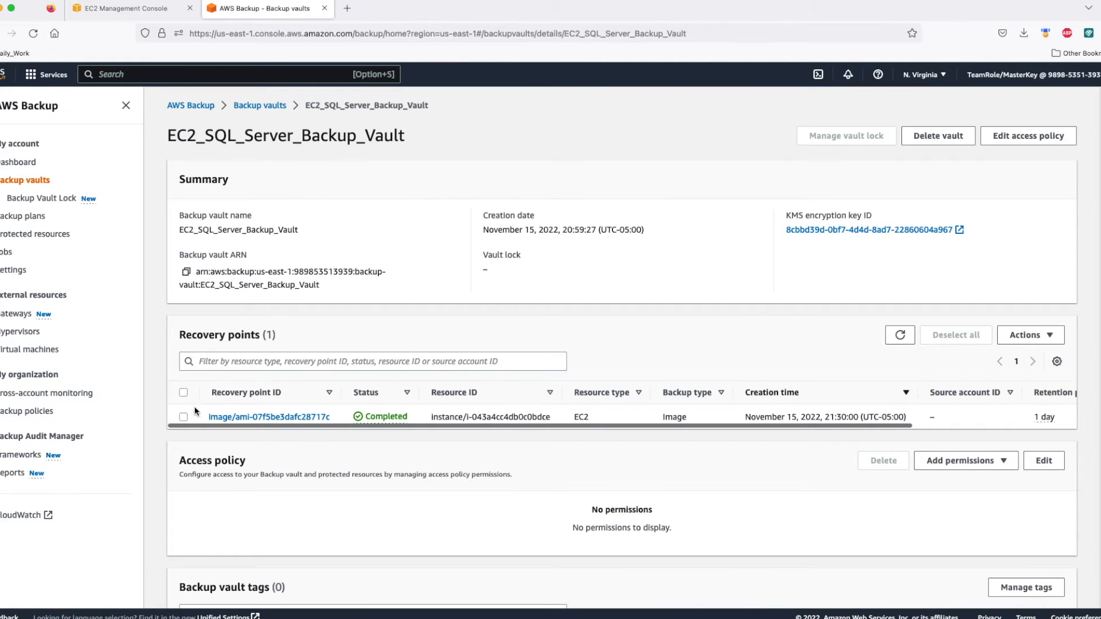
{"action": "scroll", "coordinate": [715, 363], "scroll_direction": "down", "scroll_amount": 1}
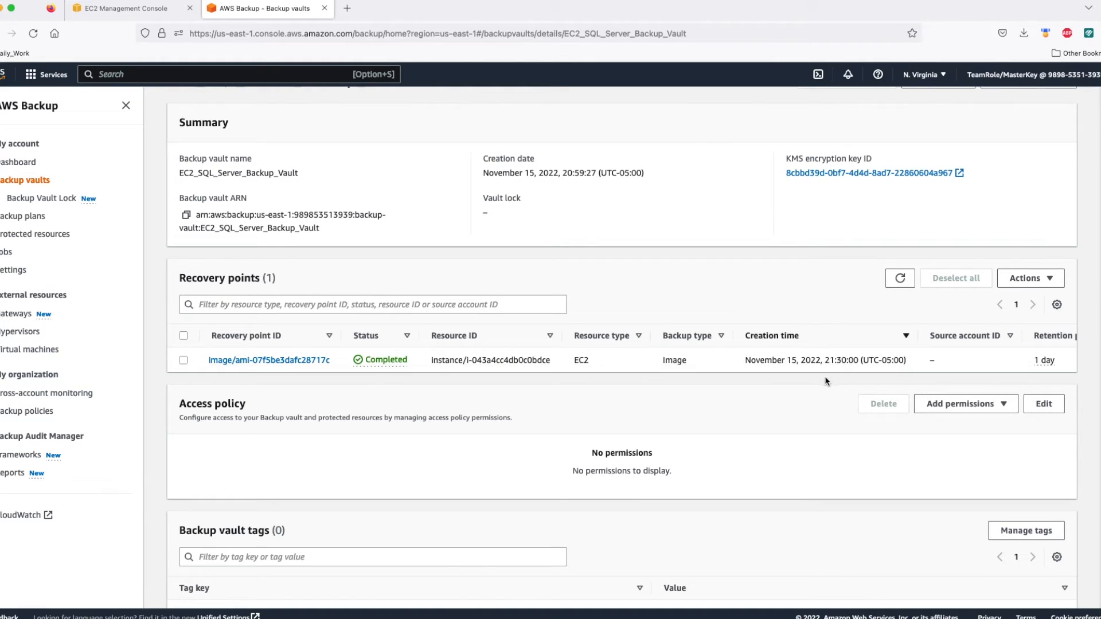
{"action": "left_click", "coordinate": [184, 361]}
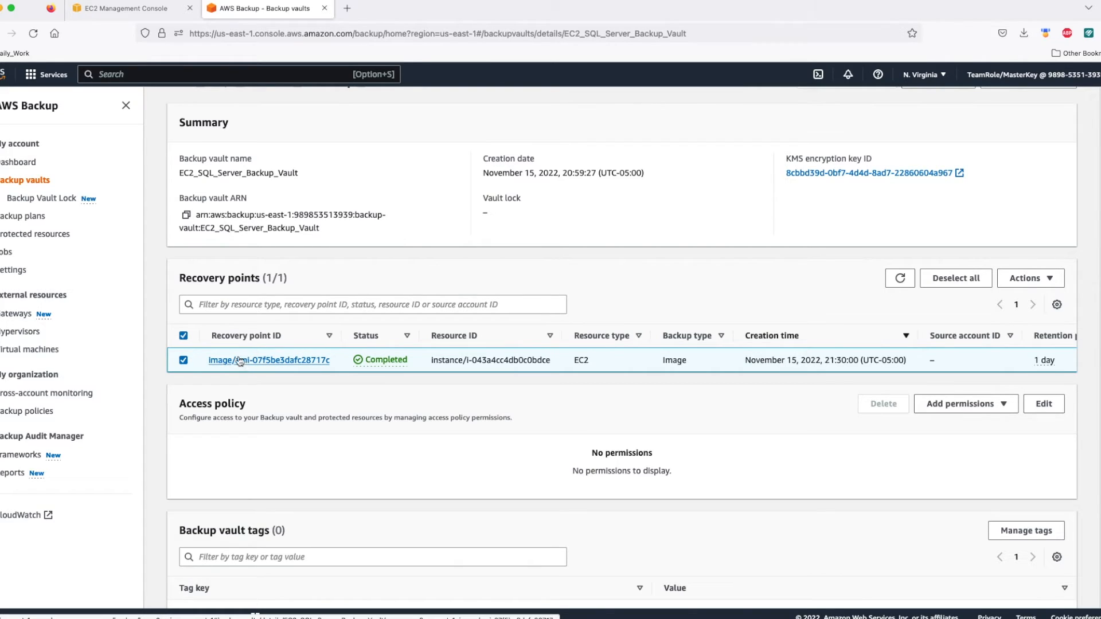
{"action": "left_click", "coordinate": [1029, 279]}
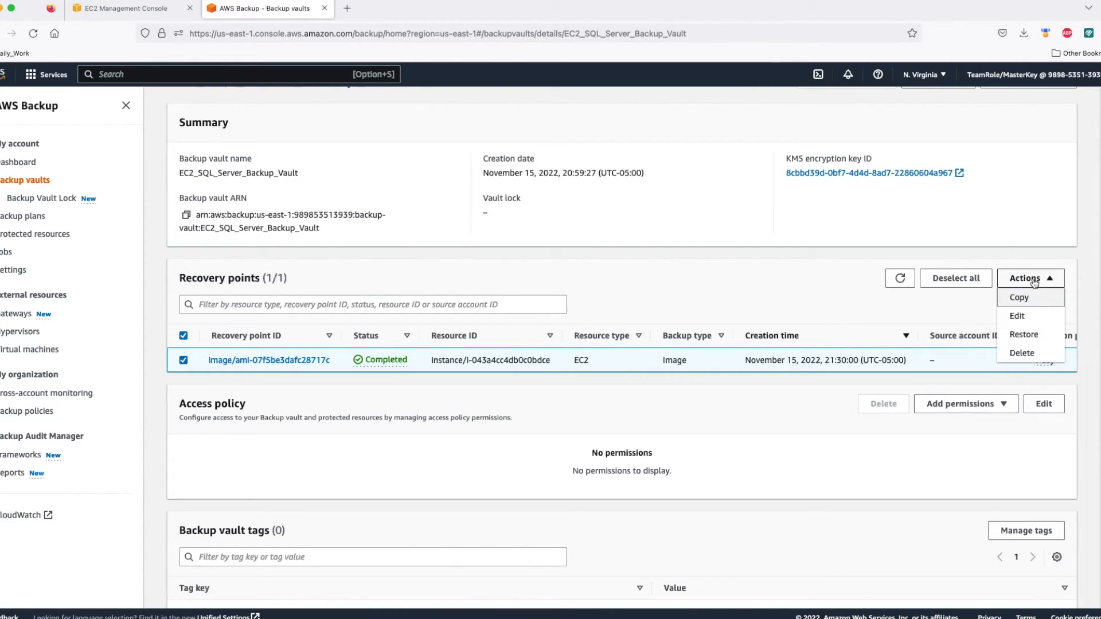
{"action": "left_click", "coordinate": [1027, 335]}
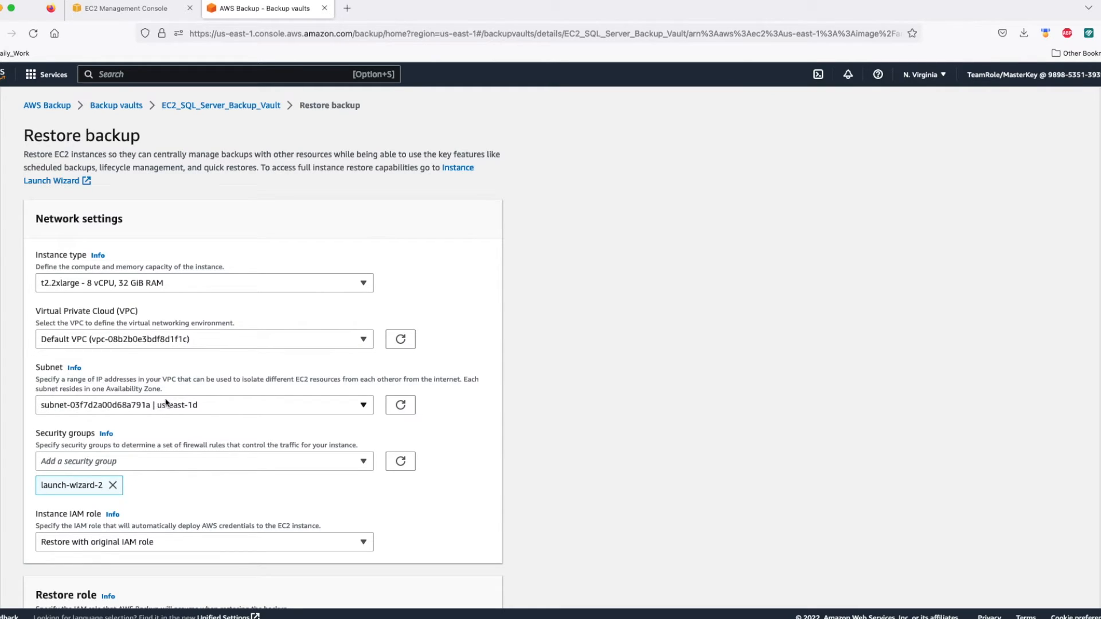
- Review the network settings and restore the backup with the prefilled settings, original instance IAM role and default restore role
{"action": "scroll", "coordinate": [79, 481], "scroll_direction": "down", "scroll_amount": 2}
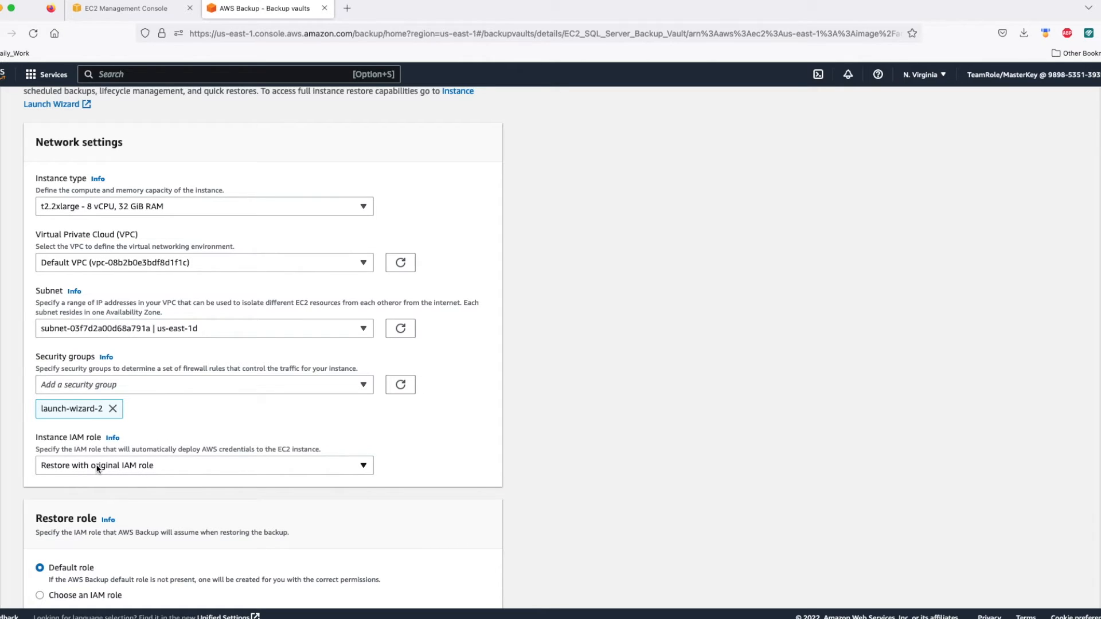
{"action": "scroll", "coordinate": [116, 483], "scroll_direction": "down", "scroll_amount": 3}
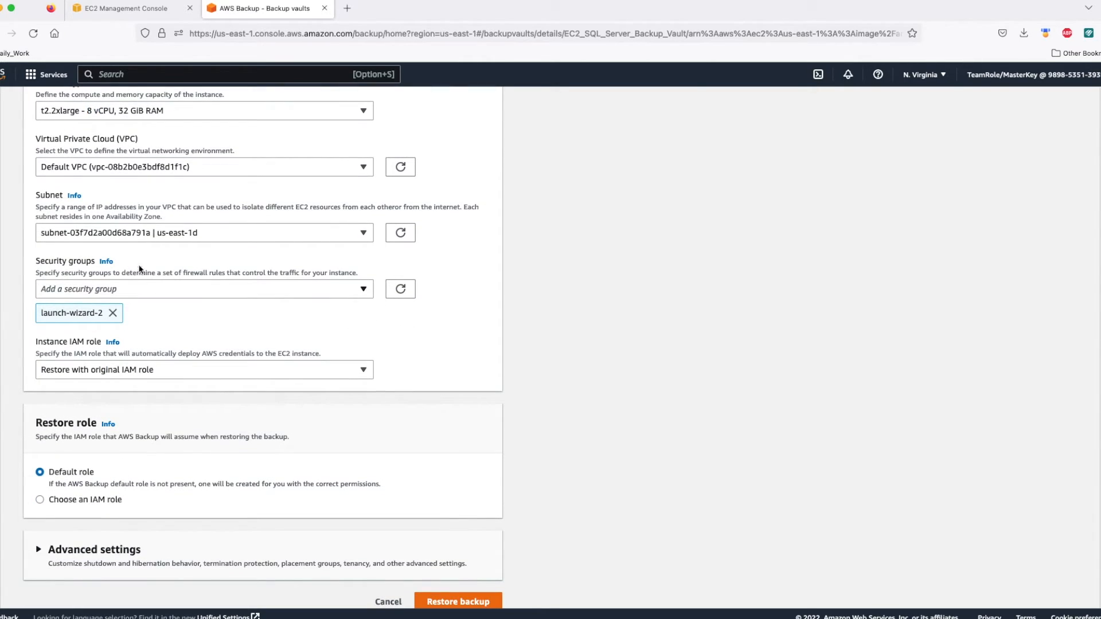
{"action": "scroll", "coordinate": [125, 195], "scroll_direction": "up", "scroll_amount": 2}
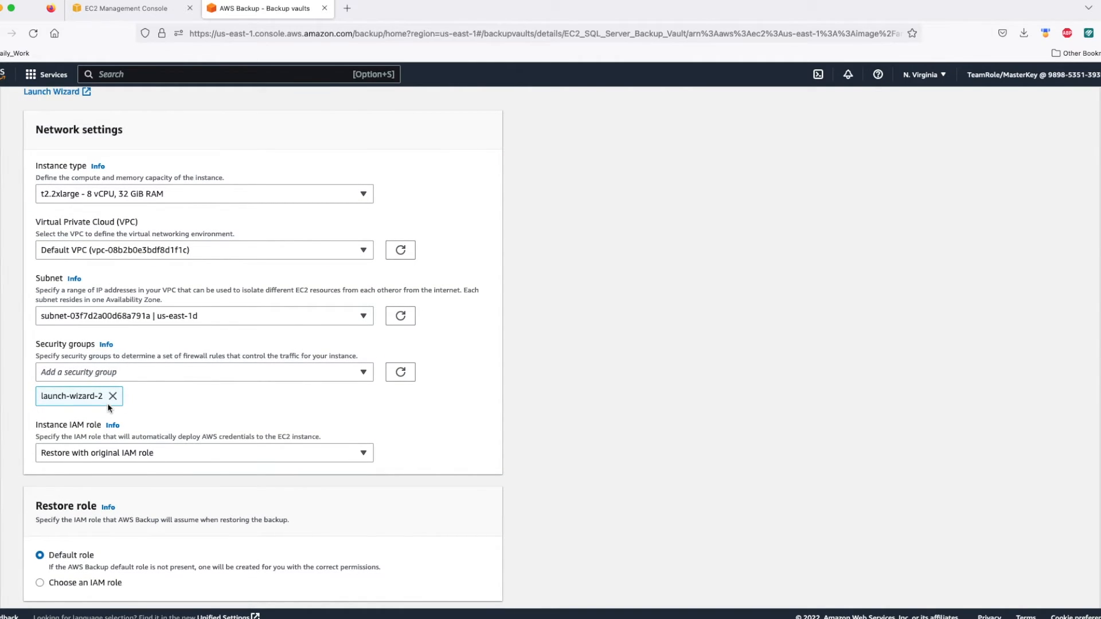
{"action": "scroll", "coordinate": [110, 409], "scroll_direction": "down", "scroll_amount": 3}
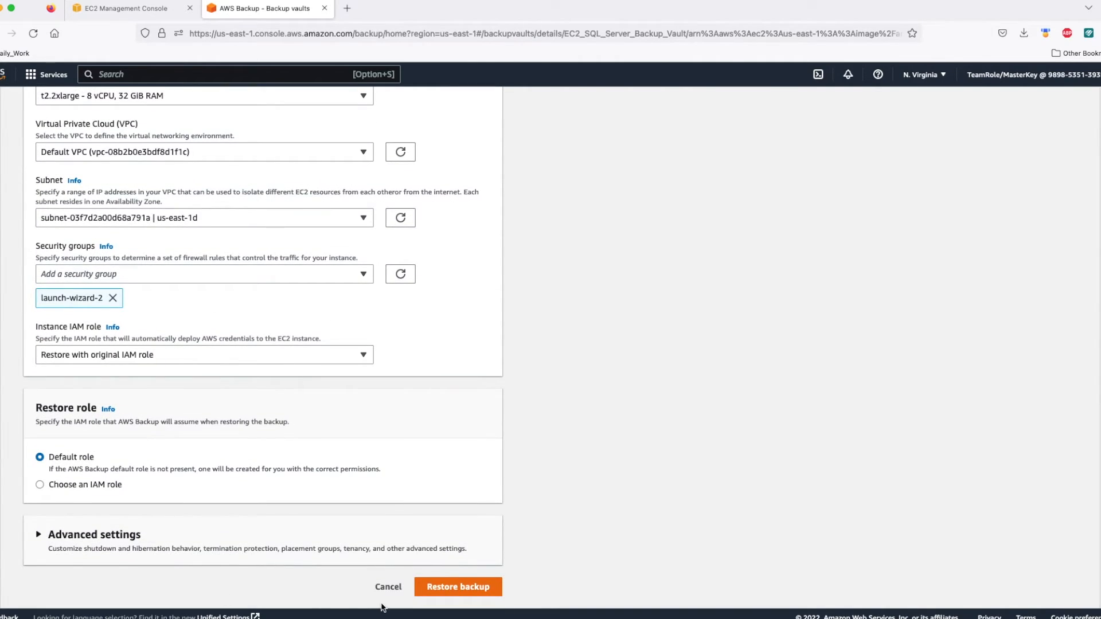
{"action": "left_click", "coordinate": [450, 588]}
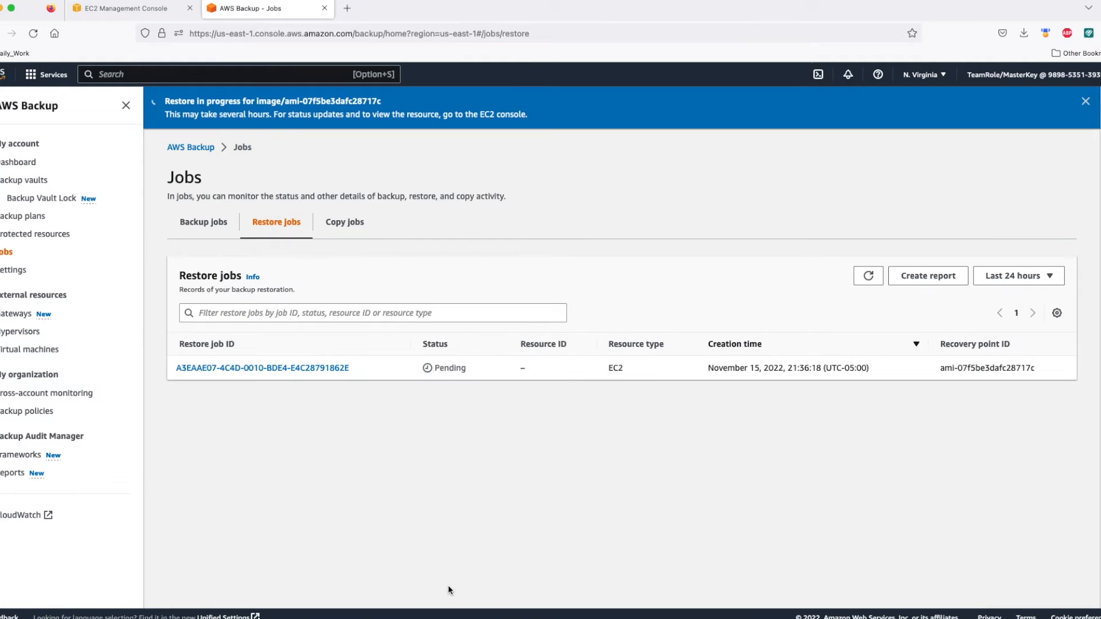
- Refresh the restore jobs and check the newly restored, unnamed instance among the running EC2 instances
{"action": "left_click", "coordinate": [859, 276]}
{"action": "left_click", "coordinate": [858, 276]}
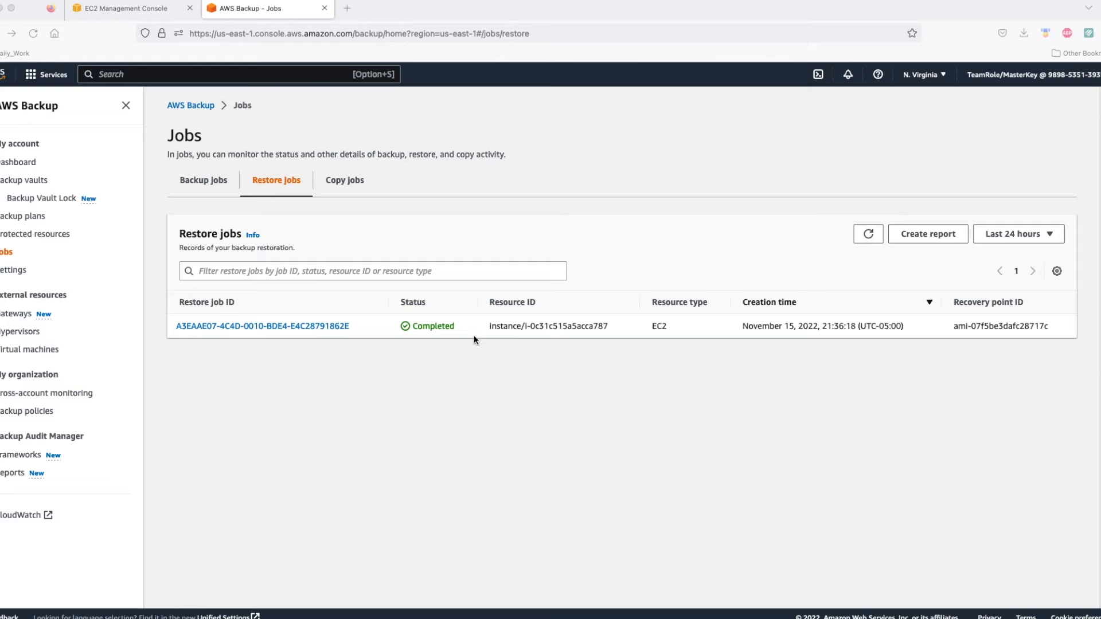
{"action": "key", "text": "ctrl+shift+Tab"}
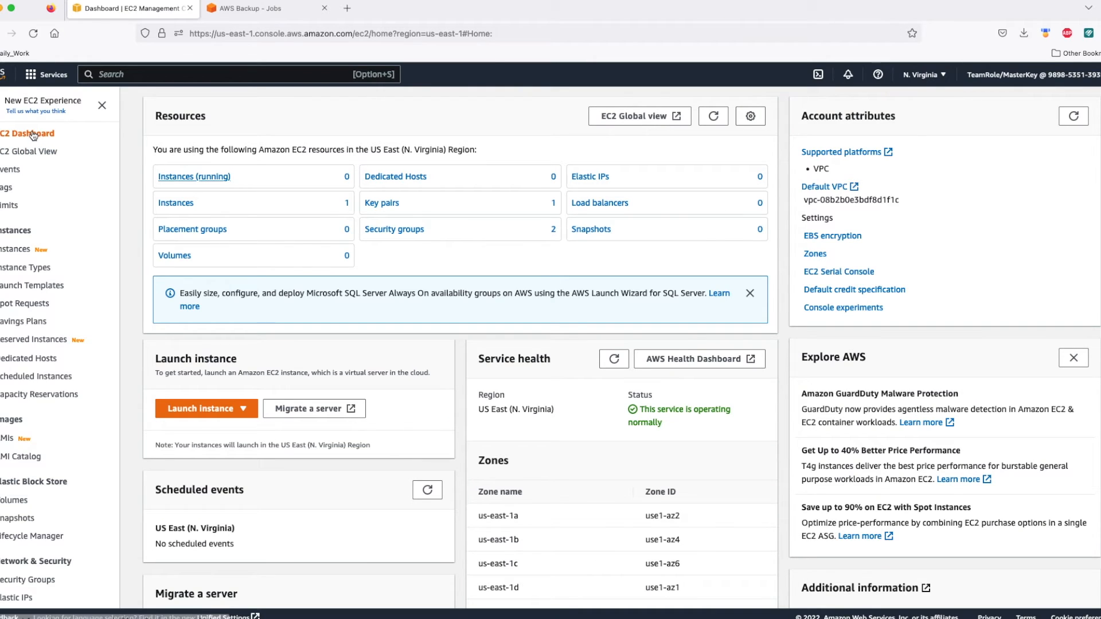
{"action": "left_click", "coordinate": [173, 177]}
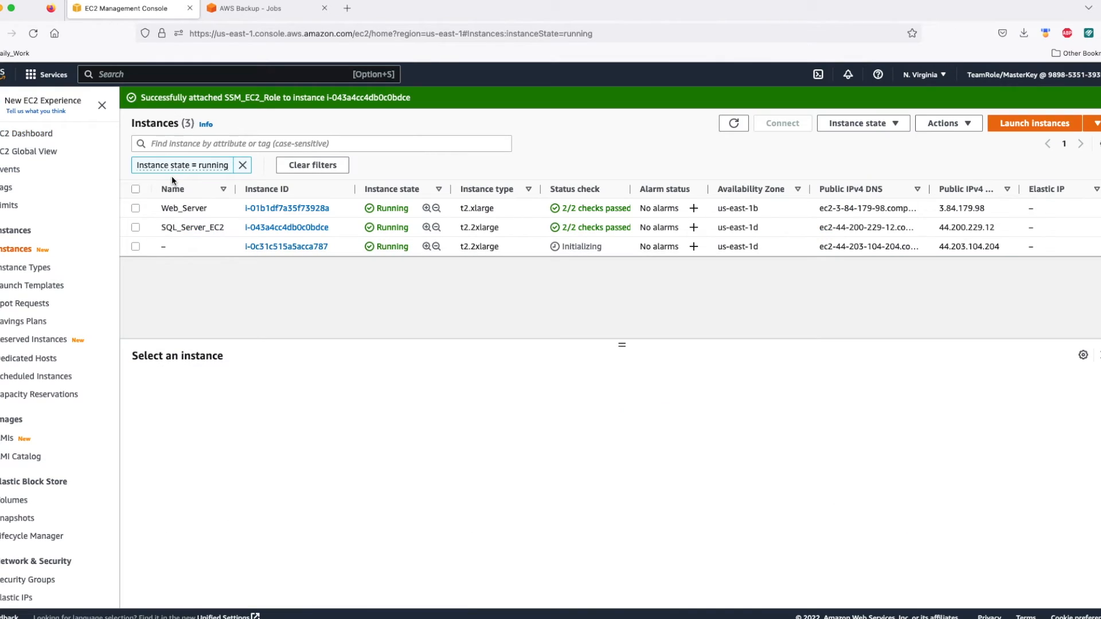
{"action": "left_click", "coordinate": [137, 247]}
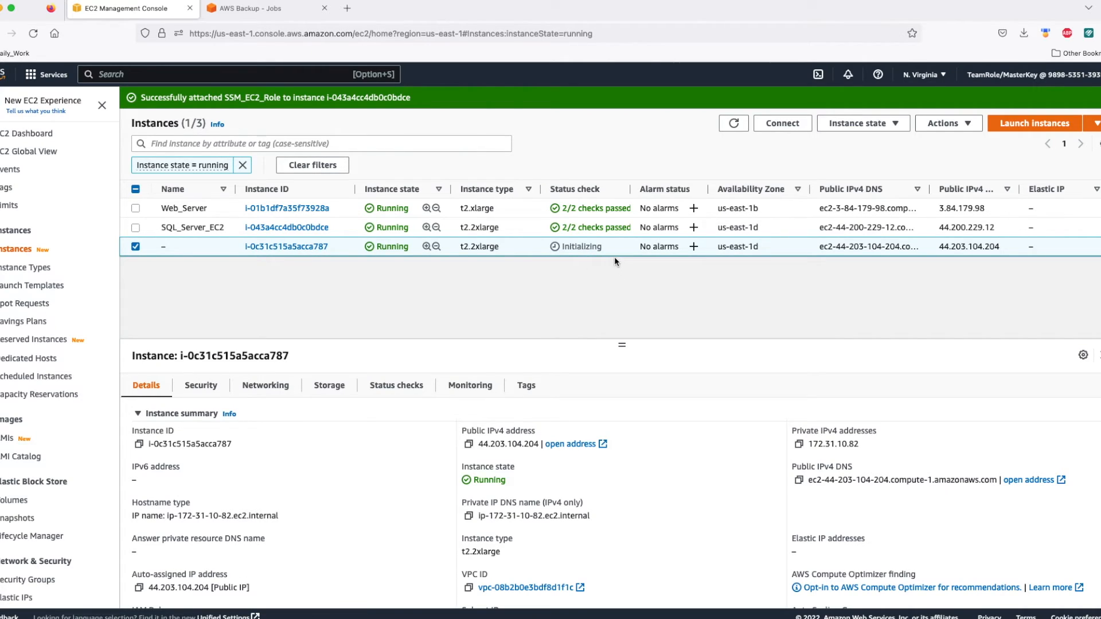
{"action": "left_click", "coordinate": [133, 247]}
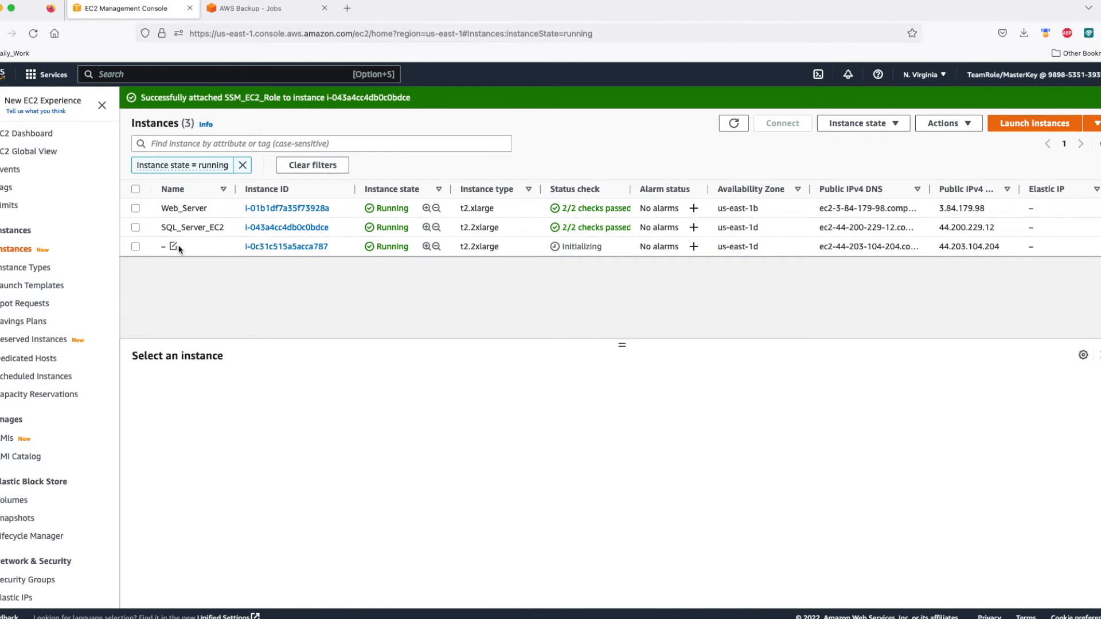
- Name the restored instance SQL_Server_from_Backup and widen the Name column to fit
{"action": "left_click", "coordinate": [174, 247]}
{"action": "left_click", "coordinate": [226, 269]}
{"action": "type", "text": "SQL_Server_from"}
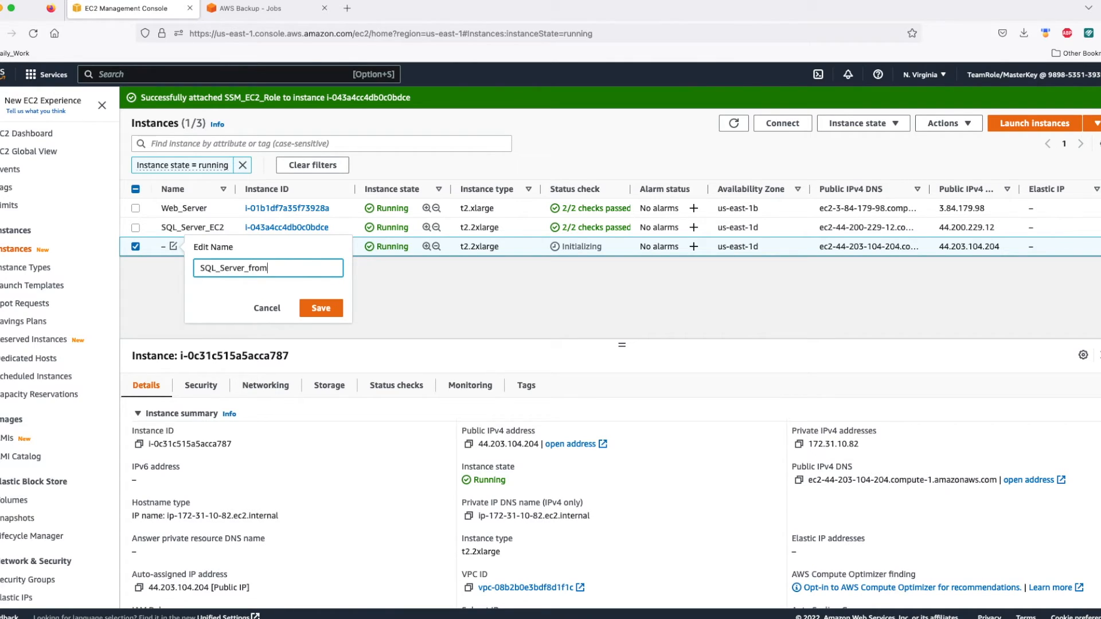
{"action": "type", "text": "_Backup"}
{"action": "left_click", "coordinate": [326, 309]}
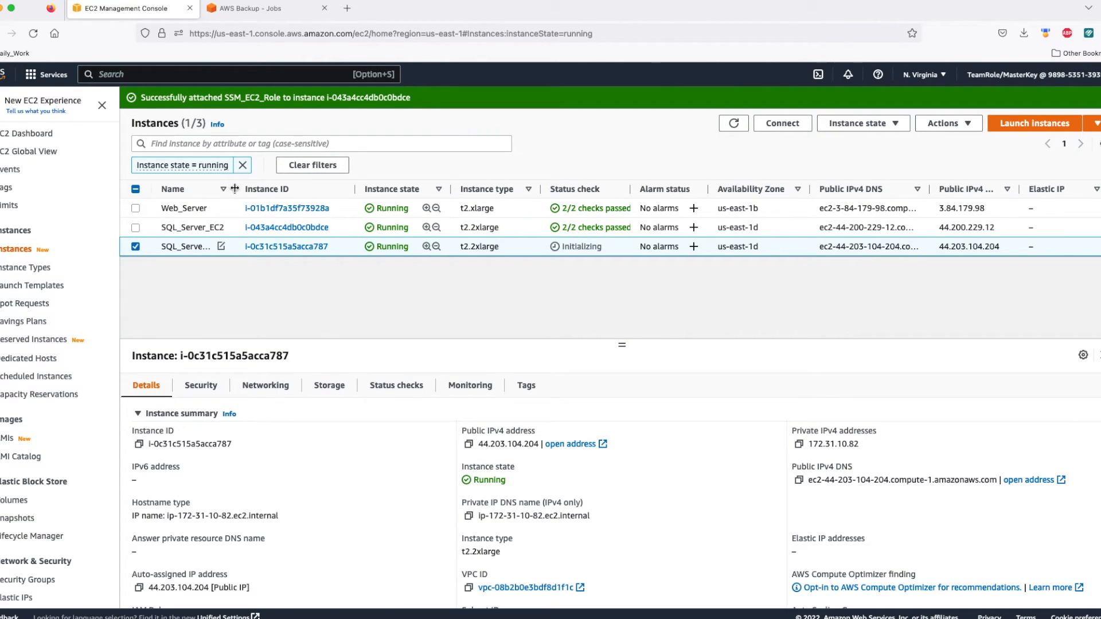
{"action": "left_click_drag", "start_coordinate": [242, 194], "coordinate": [321, 195]}
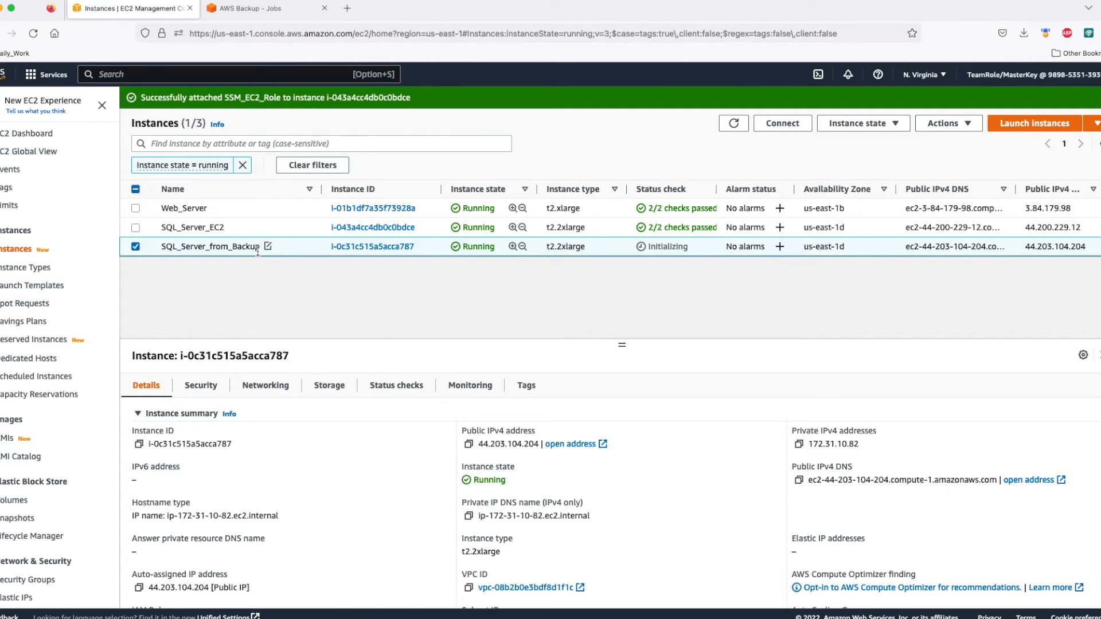
- Compare the instance details of SQL_Server_EC2 and SQL_Server_from_Backup, including AMI, launch time, key pair and public IP address
{"action": "left_click_drag", "start_coordinate": [622, 345], "coordinate": [603, 285]}
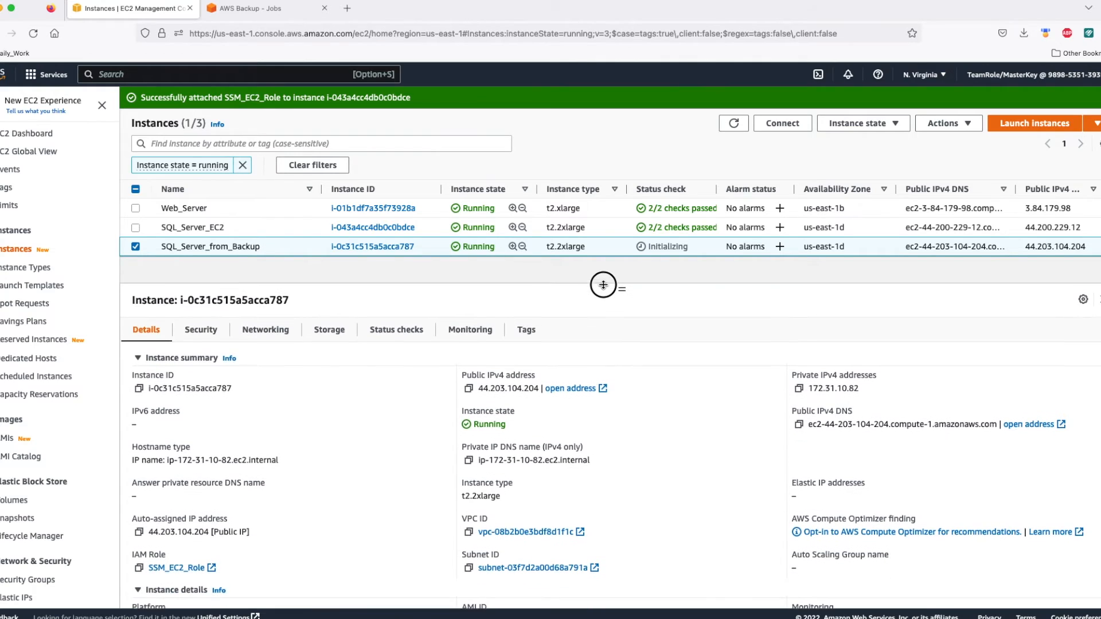
{"action": "left_click", "coordinate": [230, 228]}
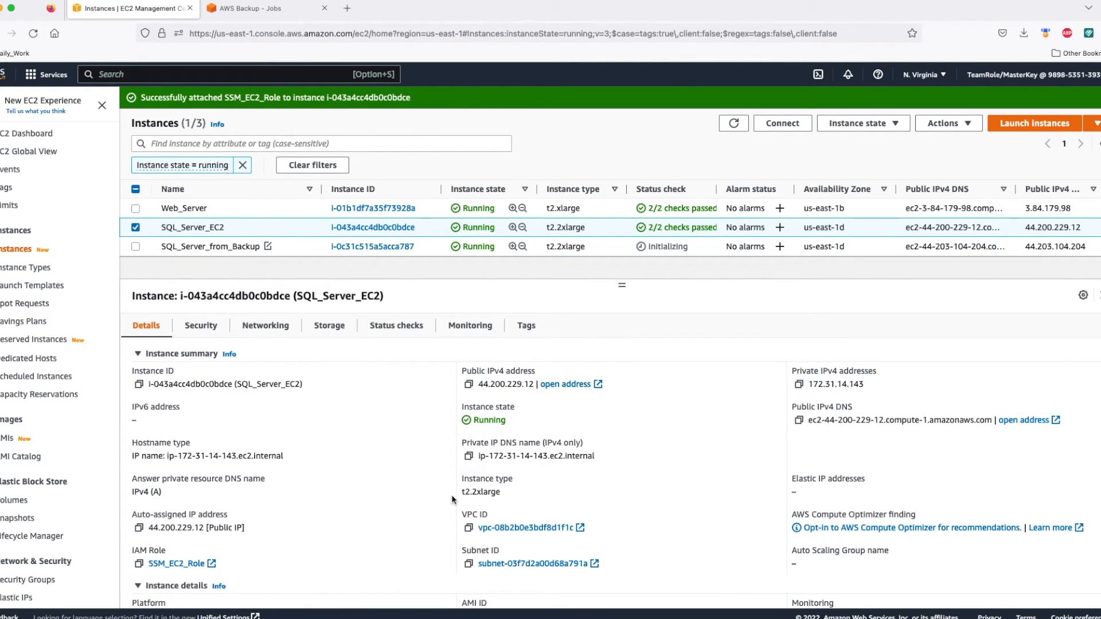
{"action": "scroll", "coordinate": [452, 494], "scroll_direction": "down", "scroll_amount": 5}
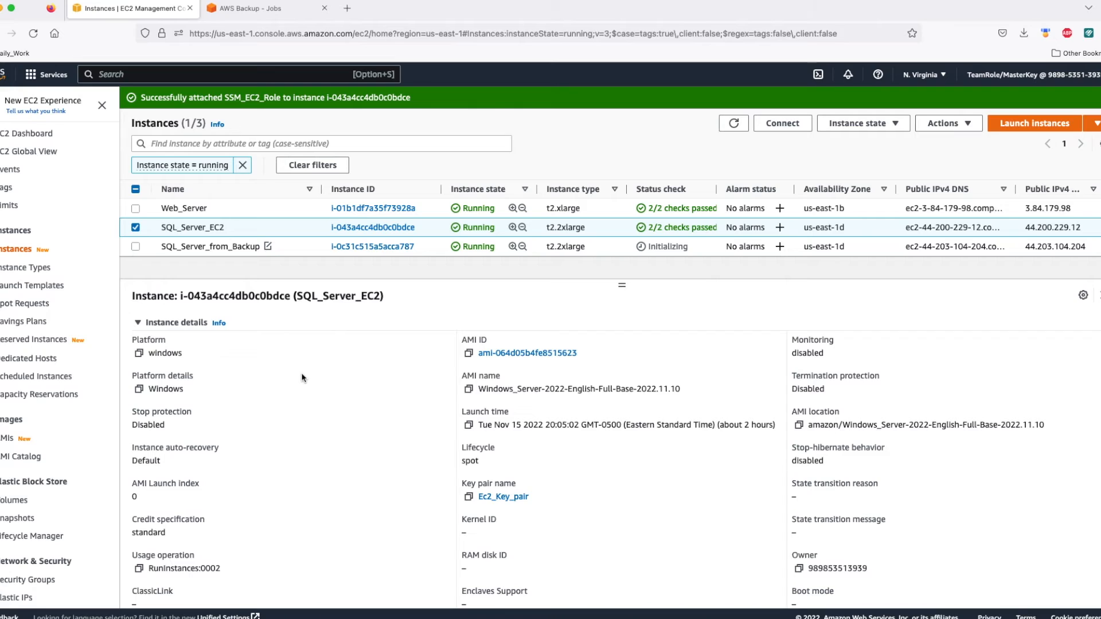
{"action": "scroll", "coordinate": [175, 307], "scroll_direction": "down", "scroll_amount": 2}
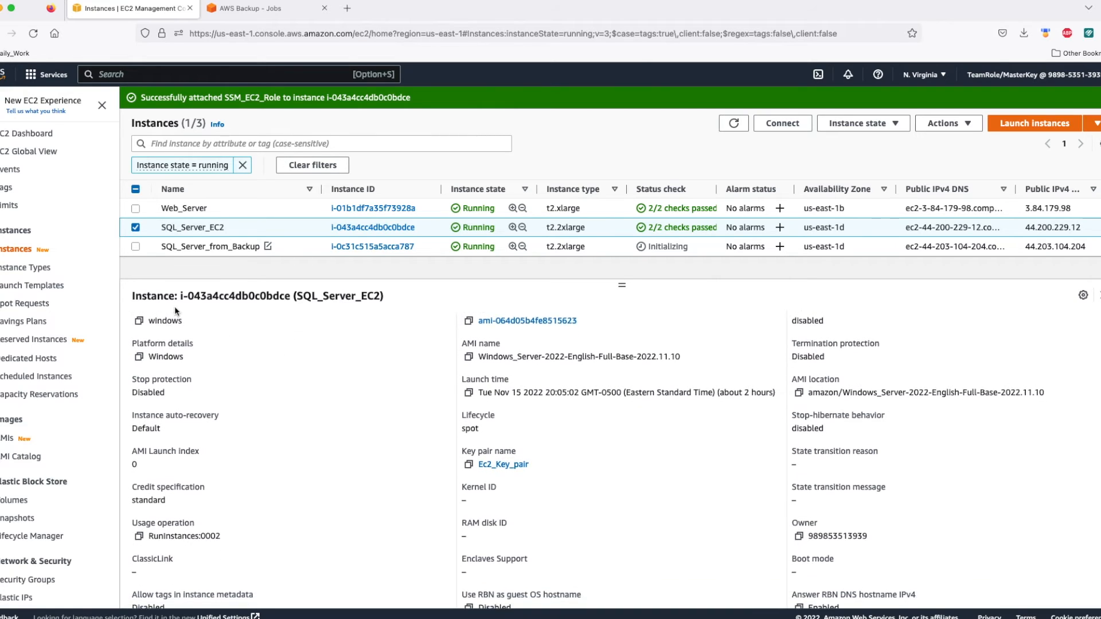
{"action": "left_click", "coordinate": [136, 227]}
{"action": "left_click", "coordinate": [136, 246]}
{"action": "scroll", "coordinate": [426, 439], "scroll_direction": "down", "scroll_amount": 7}
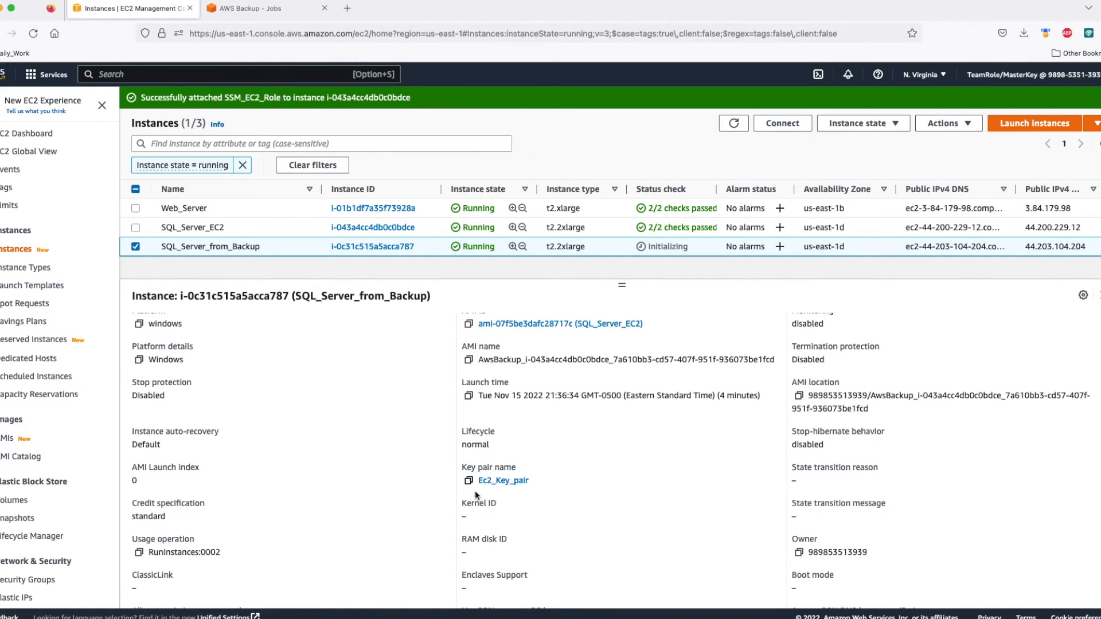
{"action": "scroll", "coordinate": [518, 430], "scroll_direction": "up", "scroll_amount": 7}
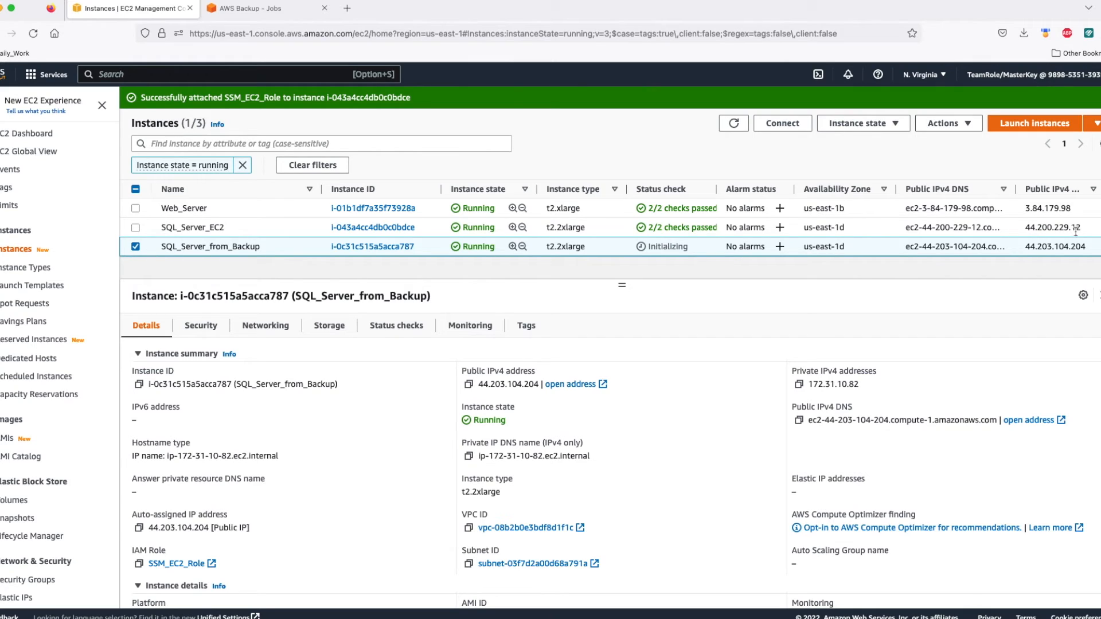
{"action": "left_click_drag", "start_coordinate": [1027, 247], "coordinate": [1087, 249]}
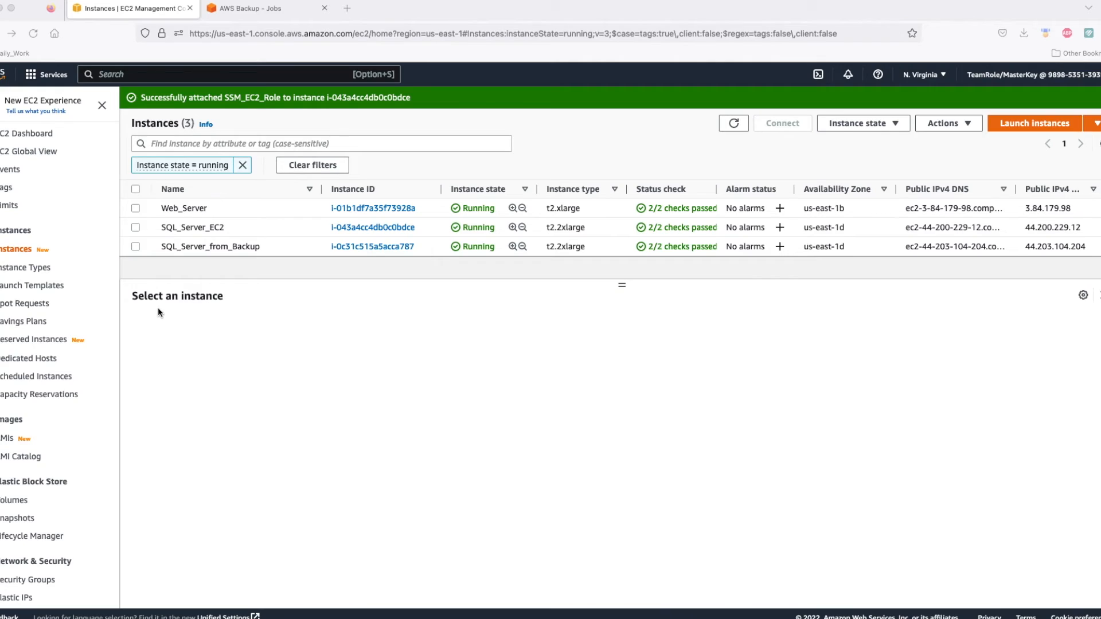
- Copy the public IPv4 DNS of SQL_Server_from_Backup and open a remote desktop session to that instance
{"action": "left_click", "coordinate": [137, 249]}
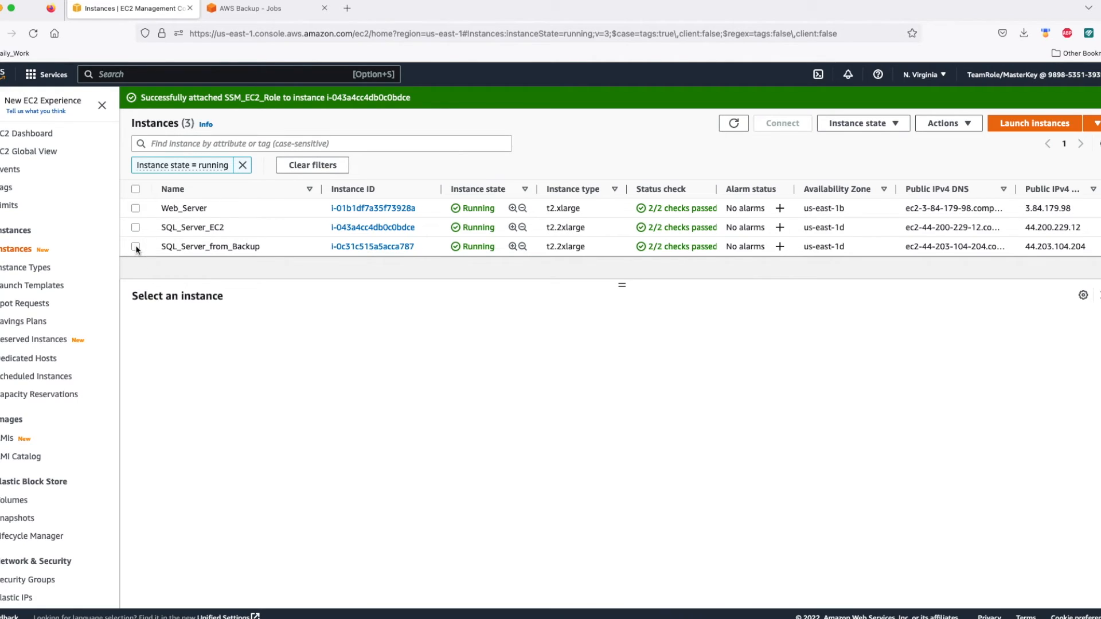
{"action": "left_click", "coordinate": [136, 248]}
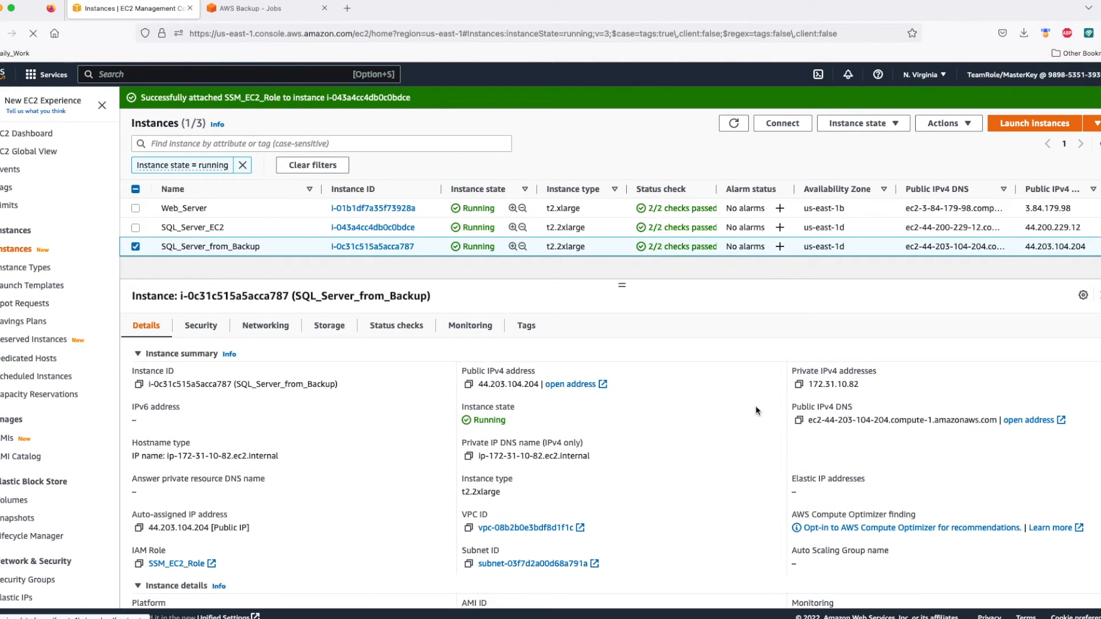
{"action": "left_click", "coordinate": [797, 421]}
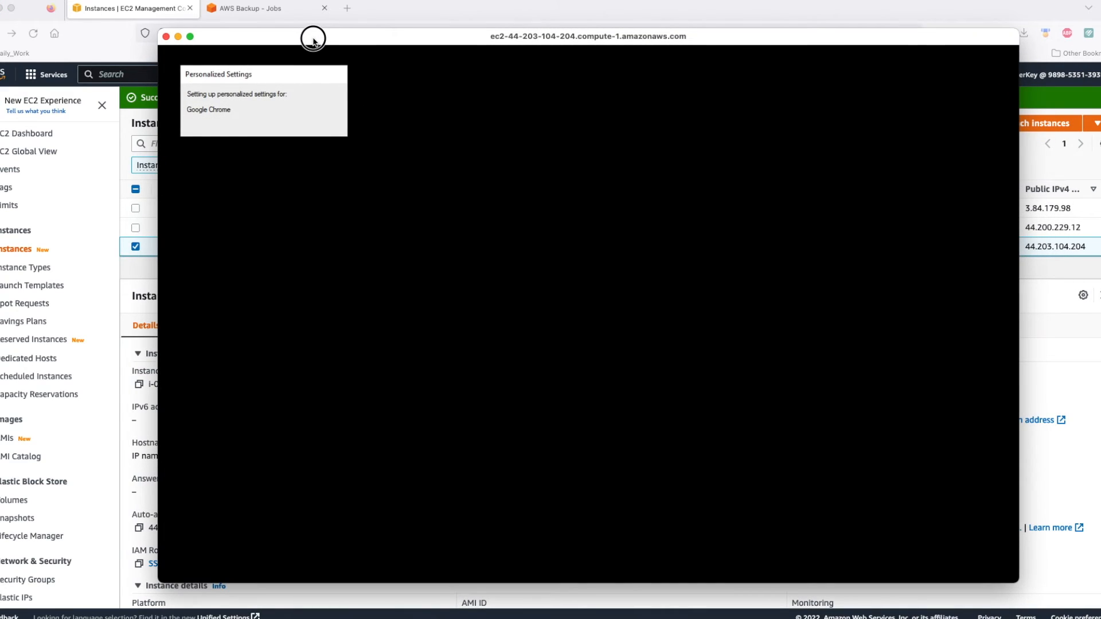
{"action": "left_click_drag", "start_coordinate": [312, 40], "coordinate": [382, 65]}
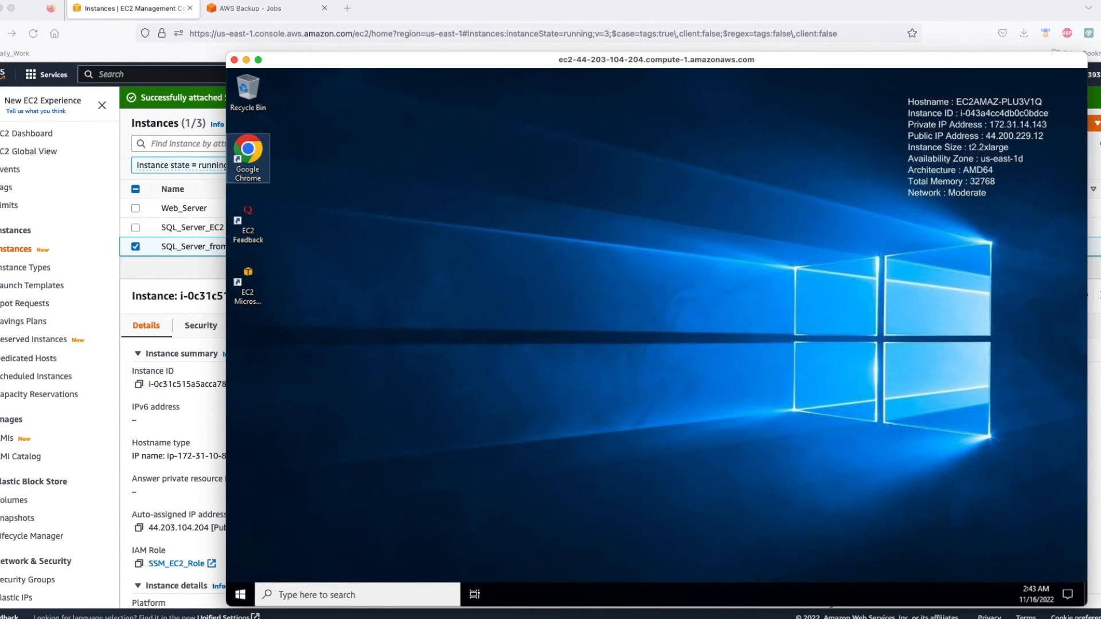
- Look at the original SQL Server's remote session with the person table query, and minimise its window
{"action": "key", "text": "super+grave"}
{"action": "left_click_drag", "start_coordinate": [473, 68], "coordinate": [473, 76]}
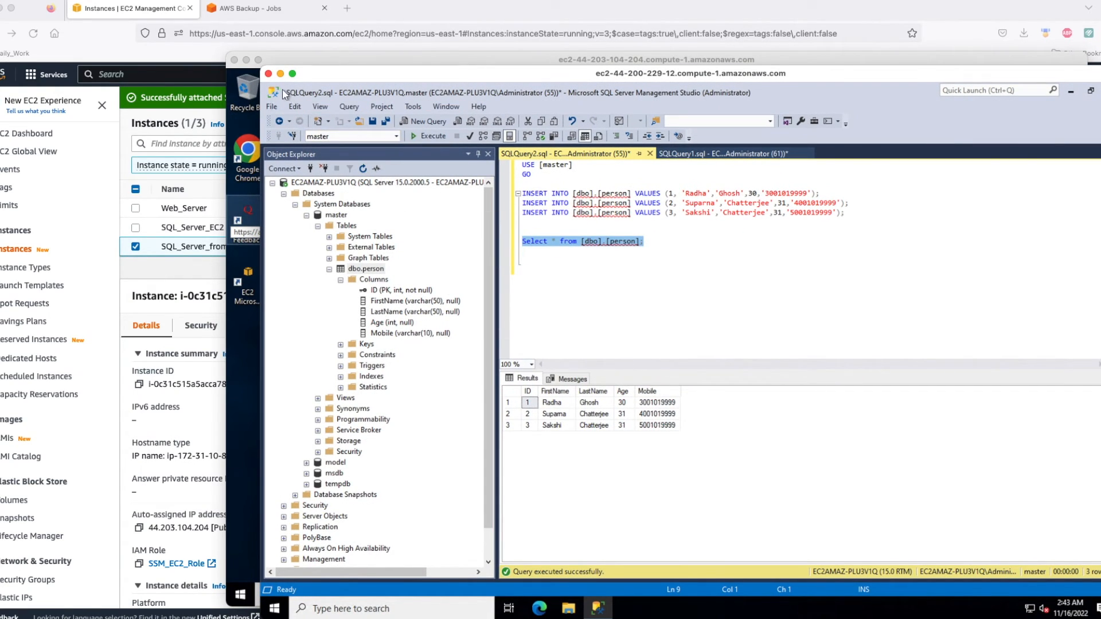
{"action": "left_click", "coordinate": [281, 74]}
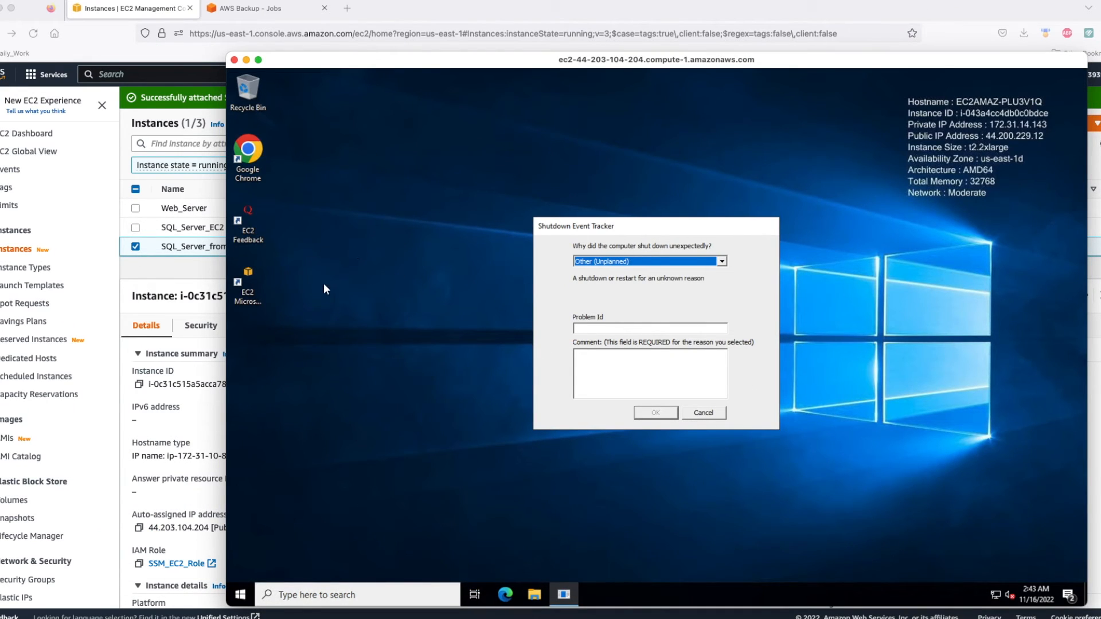
- Dismiss the Shutdown Event Tracker on the restored server and launch Microsoft SQL Server Management Studio 18 without recovering files
{"action": "left_click", "coordinate": [704, 412]}
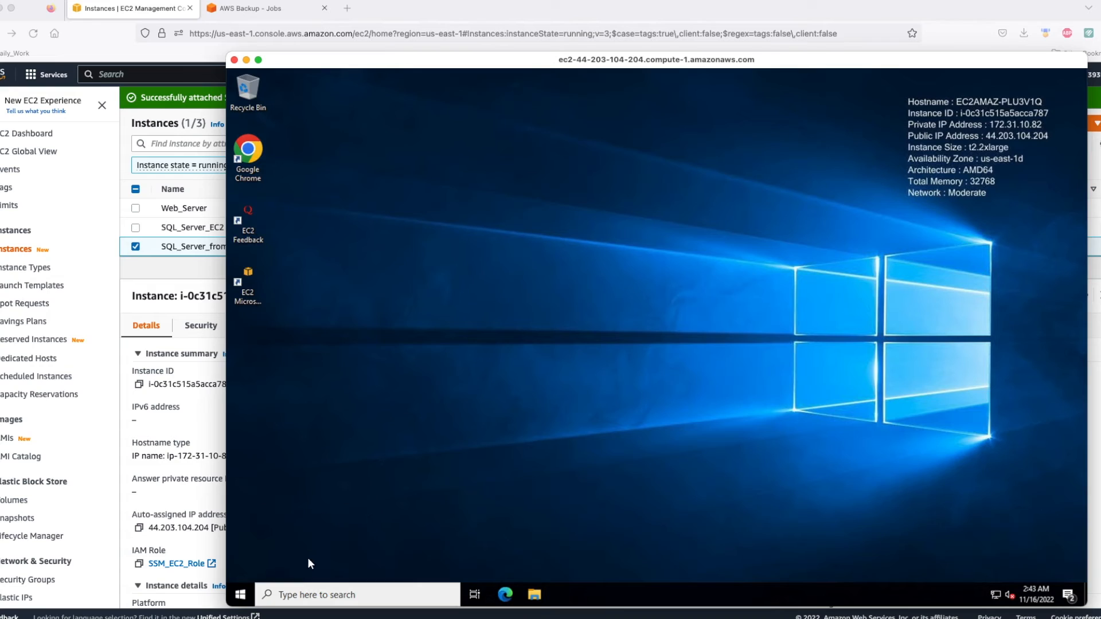
{"action": "left_click", "coordinate": [294, 596]}
{"action": "type", "text": "Mana"}
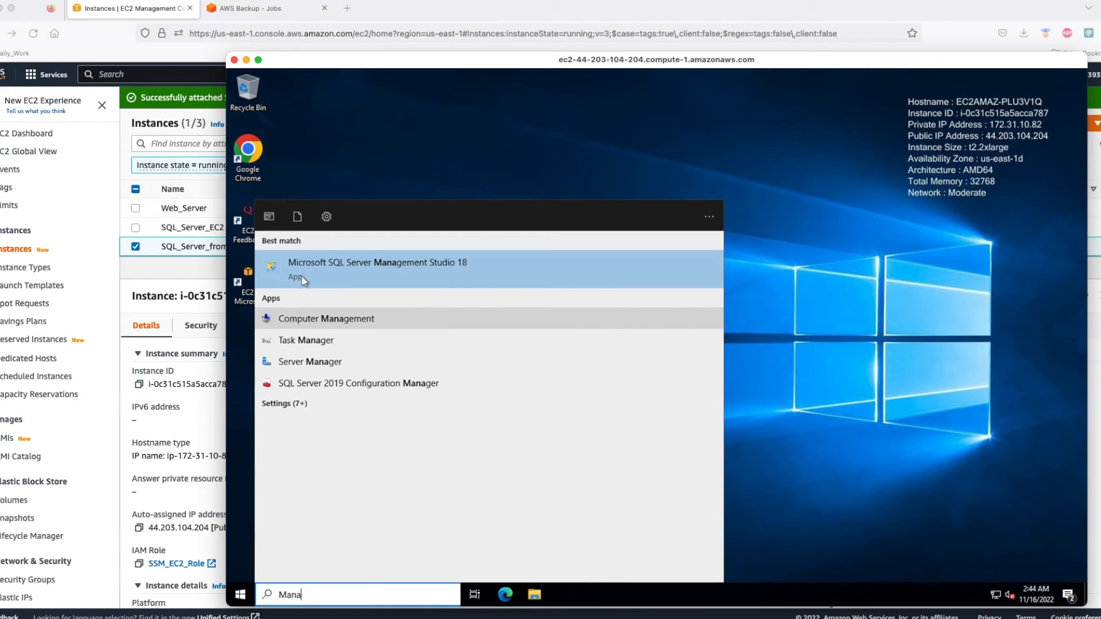
{"action": "left_click", "coordinate": [389, 264]}
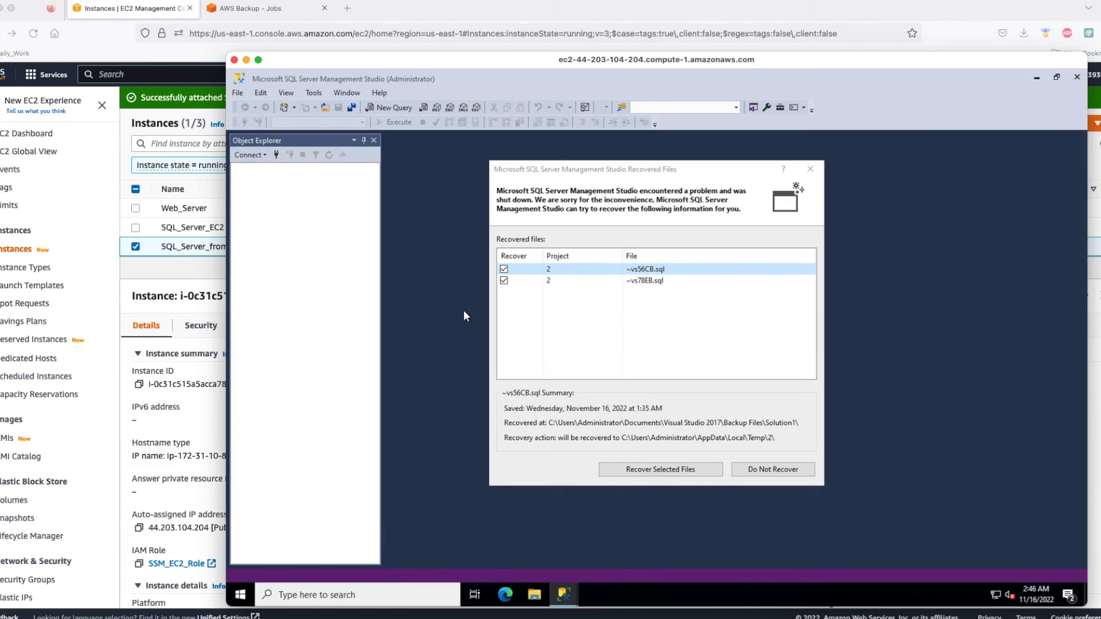
{"action": "key", "text": "Escape"}
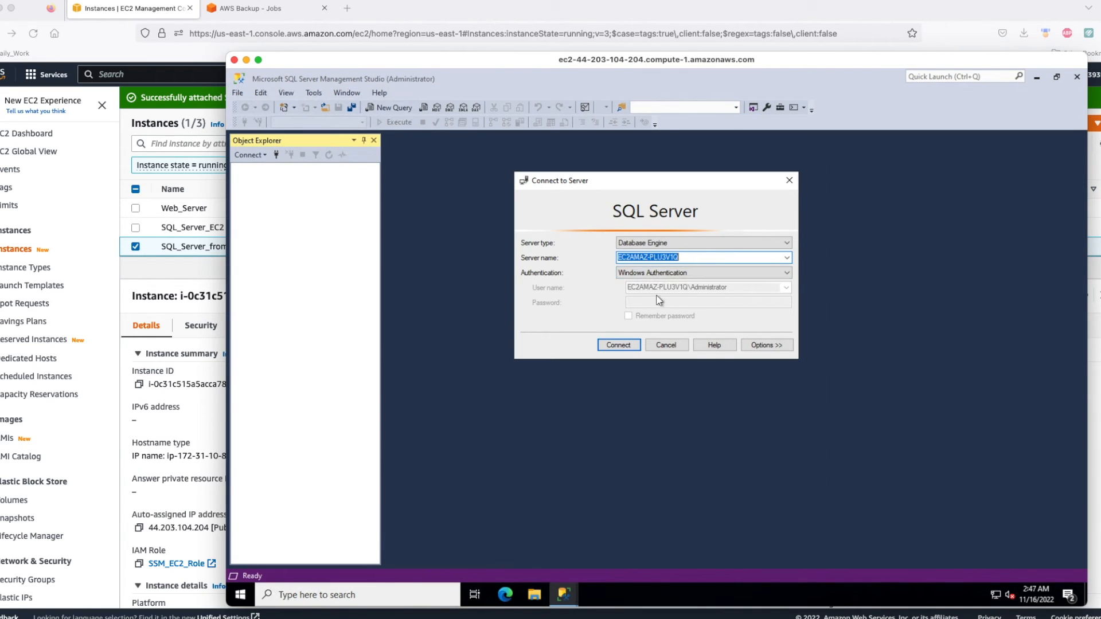
- Connect to the restored server's Database Engine with Windows Authentication and expand the tables of the master system database
{"action": "left_click", "coordinate": [616, 345]}
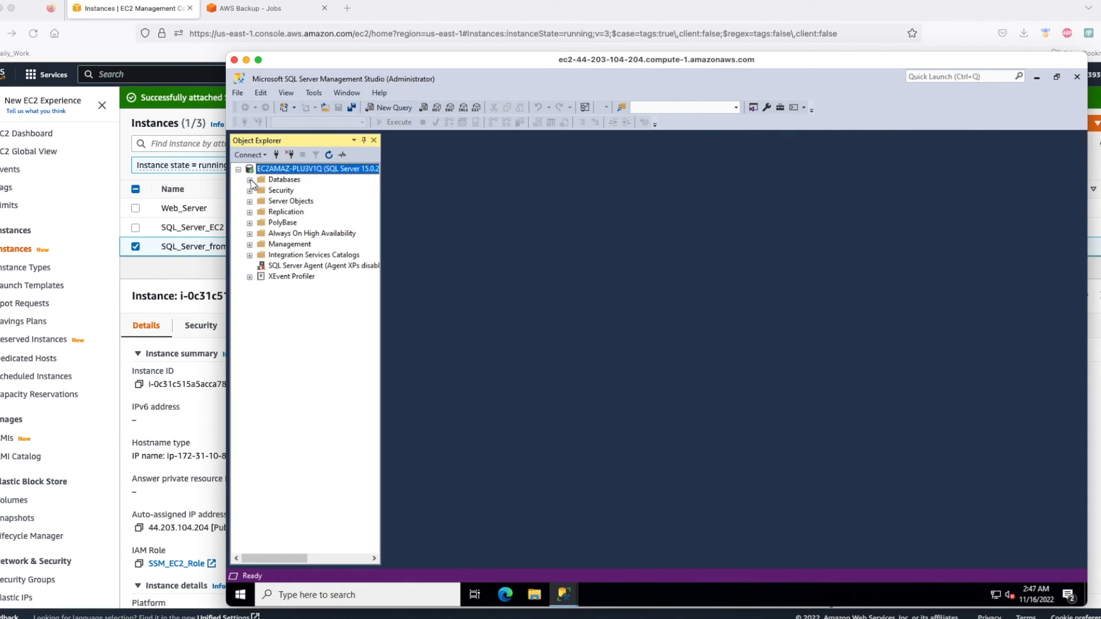
{"action": "left_click", "coordinate": [249, 180]}
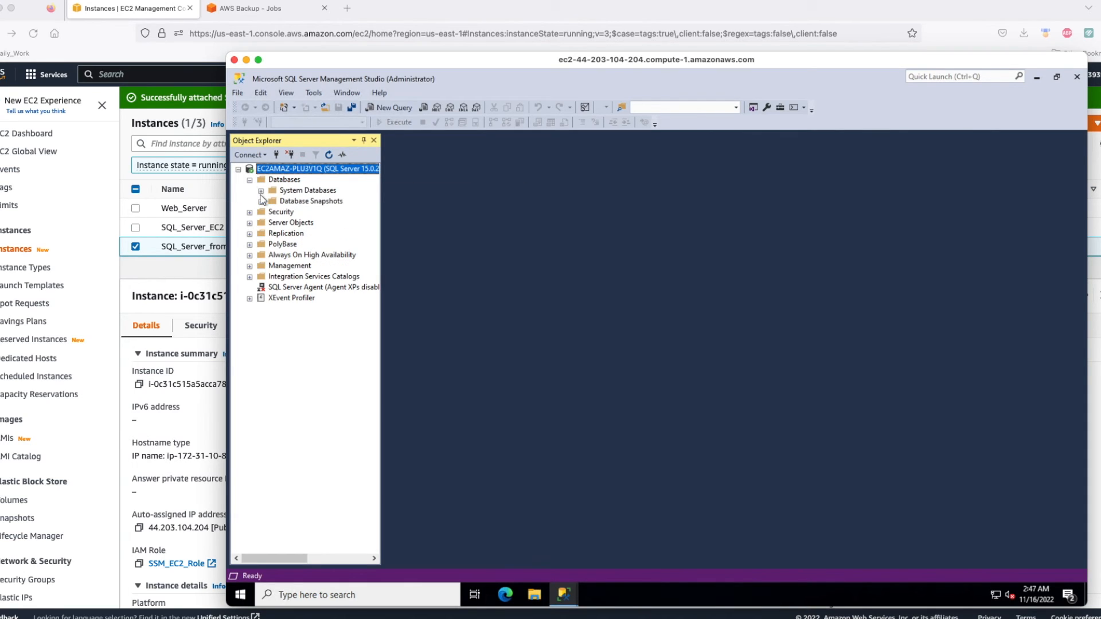
{"action": "left_click", "coordinate": [261, 191]}
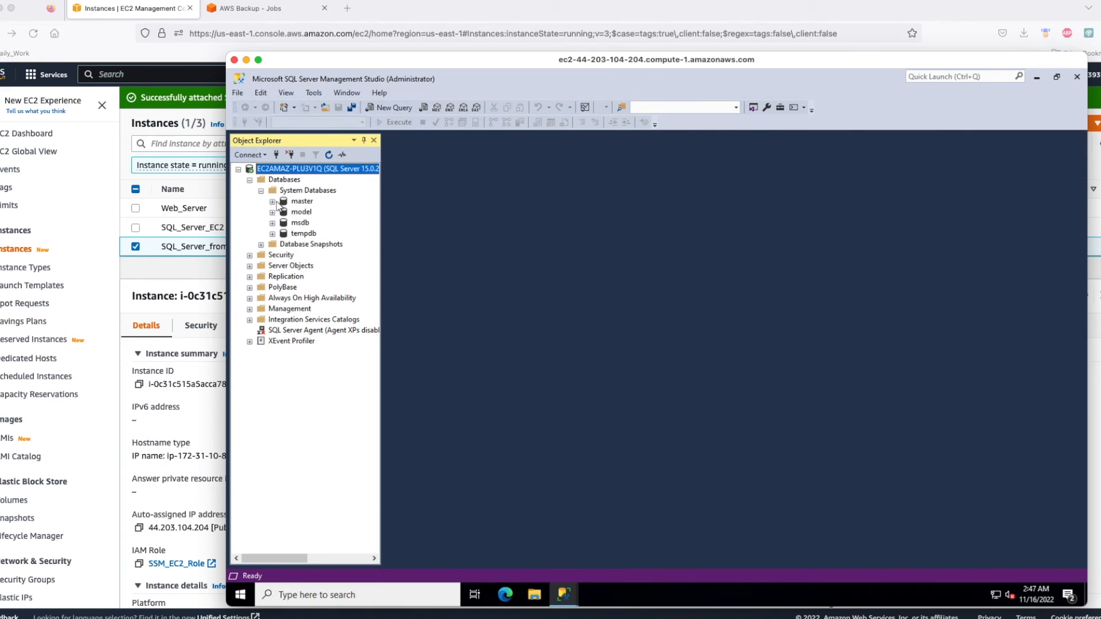
{"action": "left_click", "coordinate": [272, 202]}
{"action": "left_click", "coordinate": [283, 212]}
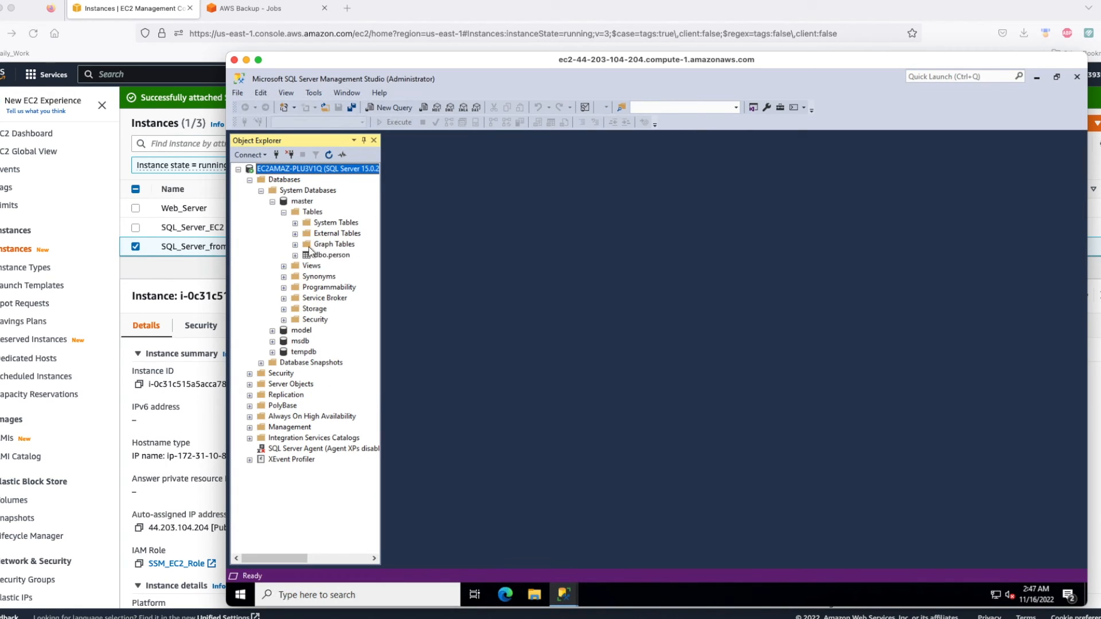
- Open the top 200 rows of dbo.person for editing and arrange both remote sessions to compare the table with the original server's query results
{"action": "left_click", "coordinate": [324, 258]}
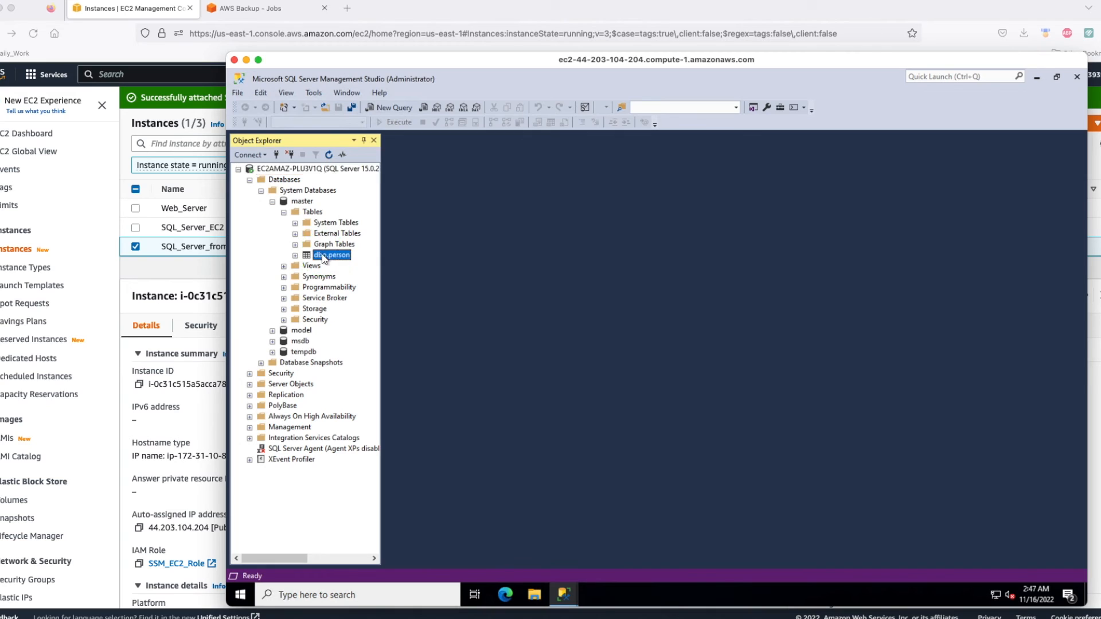
{"action": "right_click", "coordinate": [324, 258]}
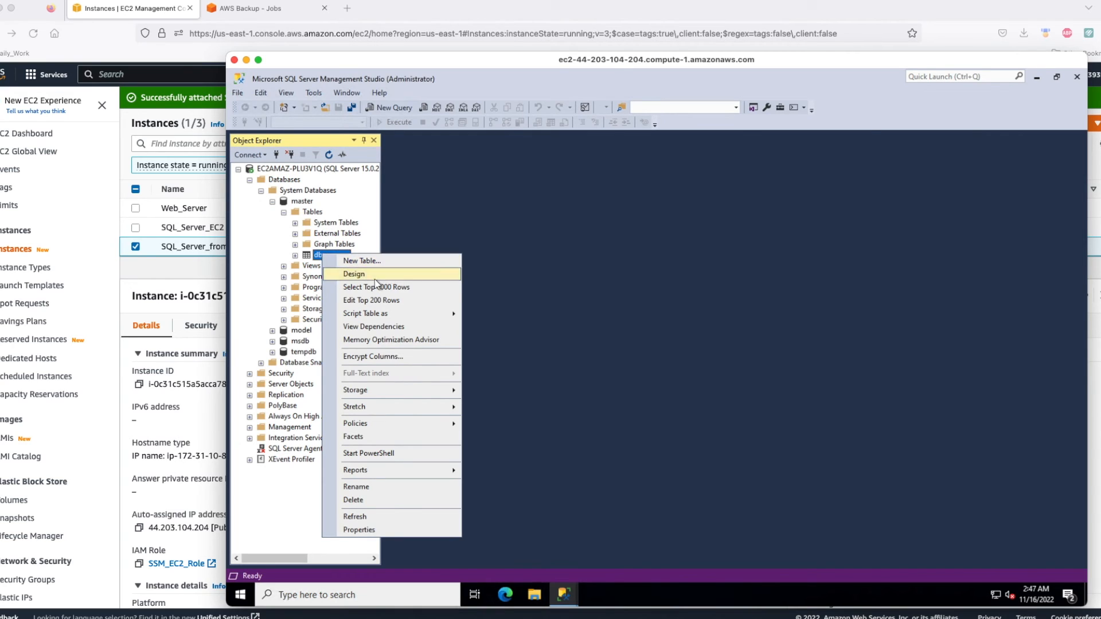
{"action": "left_click", "coordinate": [367, 302]}
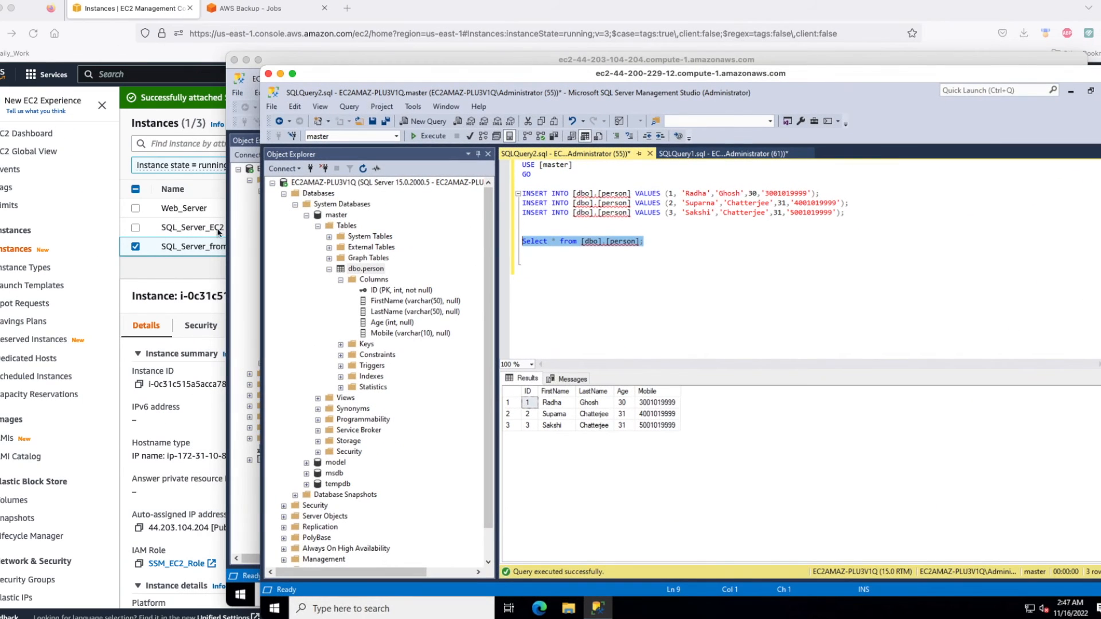
{"action": "left_click_drag", "start_coordinate": [473, 84], "coordinate": [434, 249]}
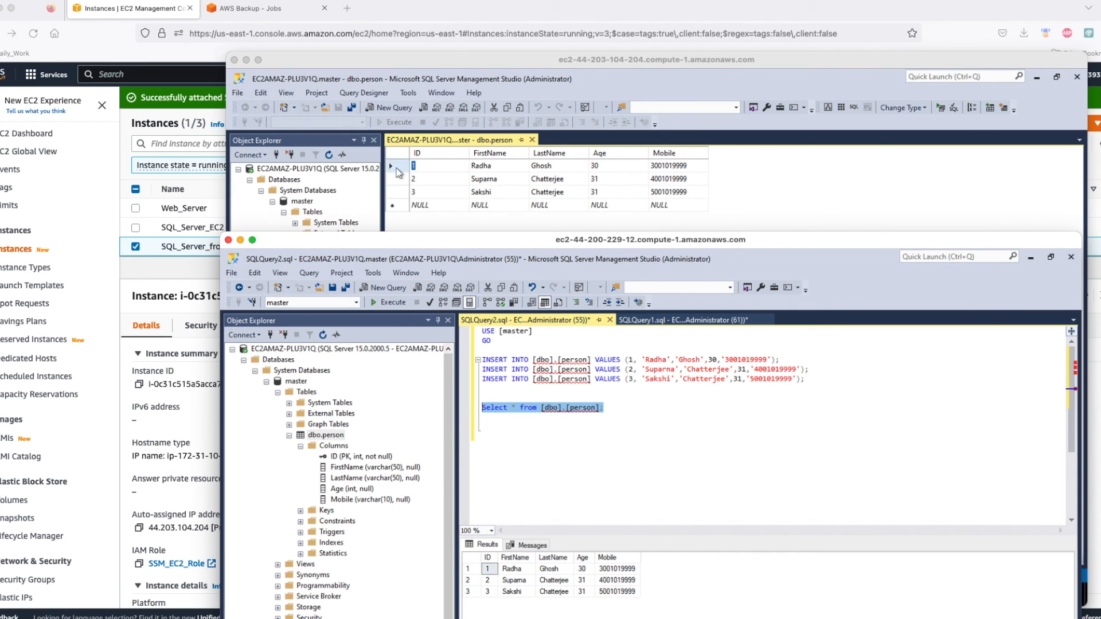
{"action": "left_click_drag", "start_coordinate": [456, 60], "coordinate": [393, 18]}
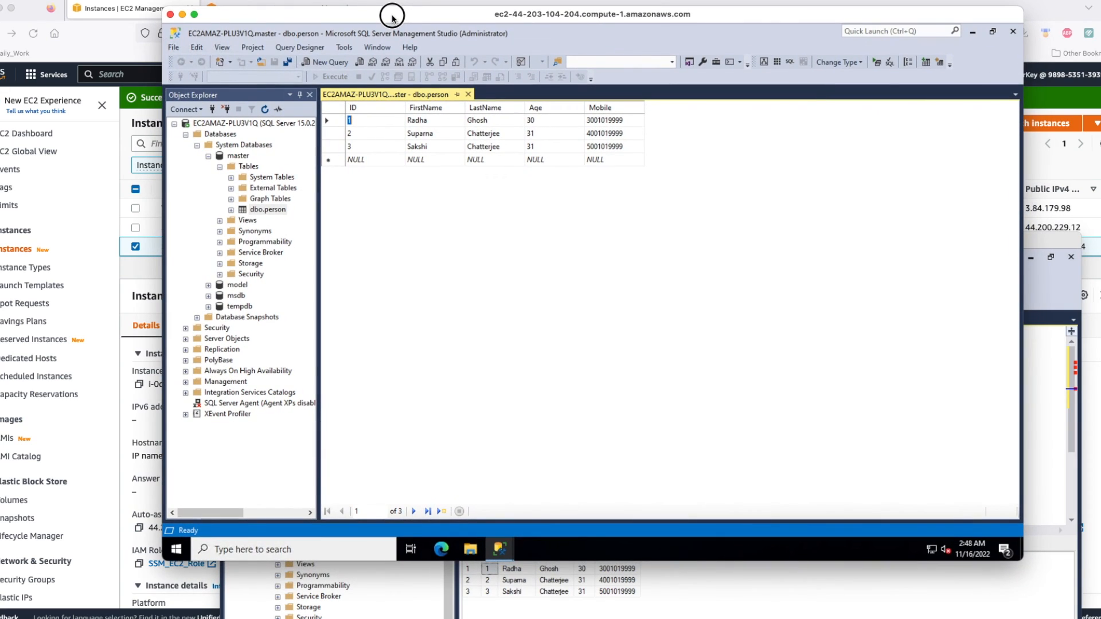